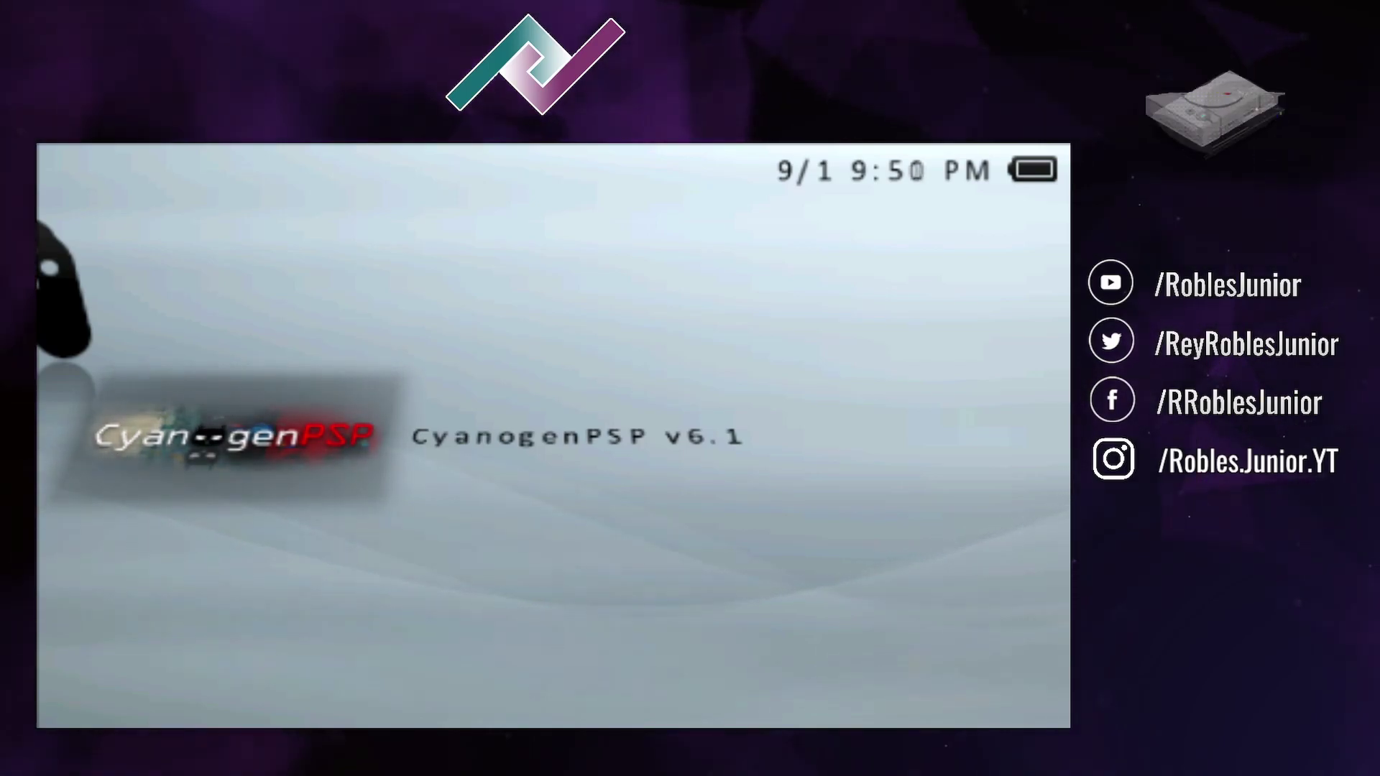
- Go to Settings on the PSP and start the USB Connection mode
{"action": "key", "text": "Up"}
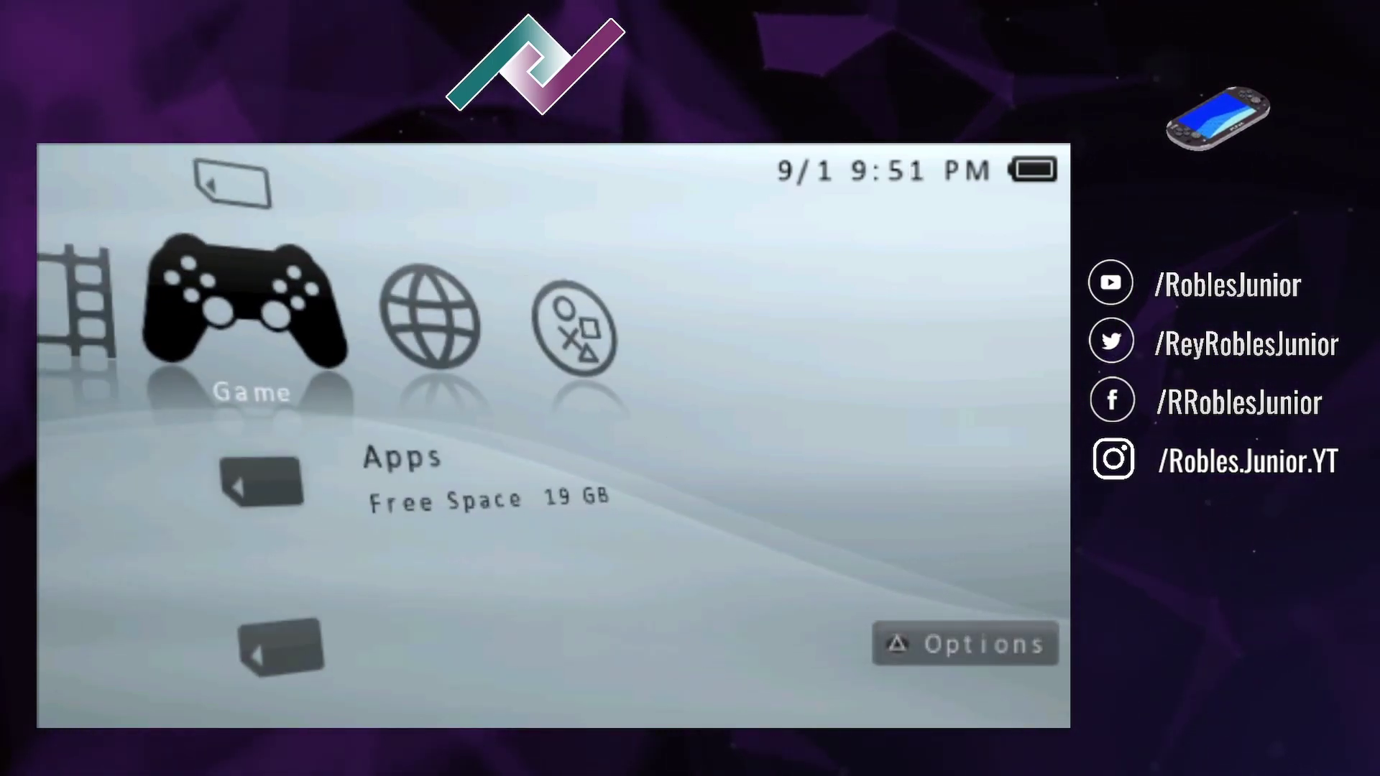
{"action": "key", "text": "Left"}
{"action": "key", "text": "Left"}
{"action": "key", "text": "Left"}
{"action": "key", "text": "Left"}
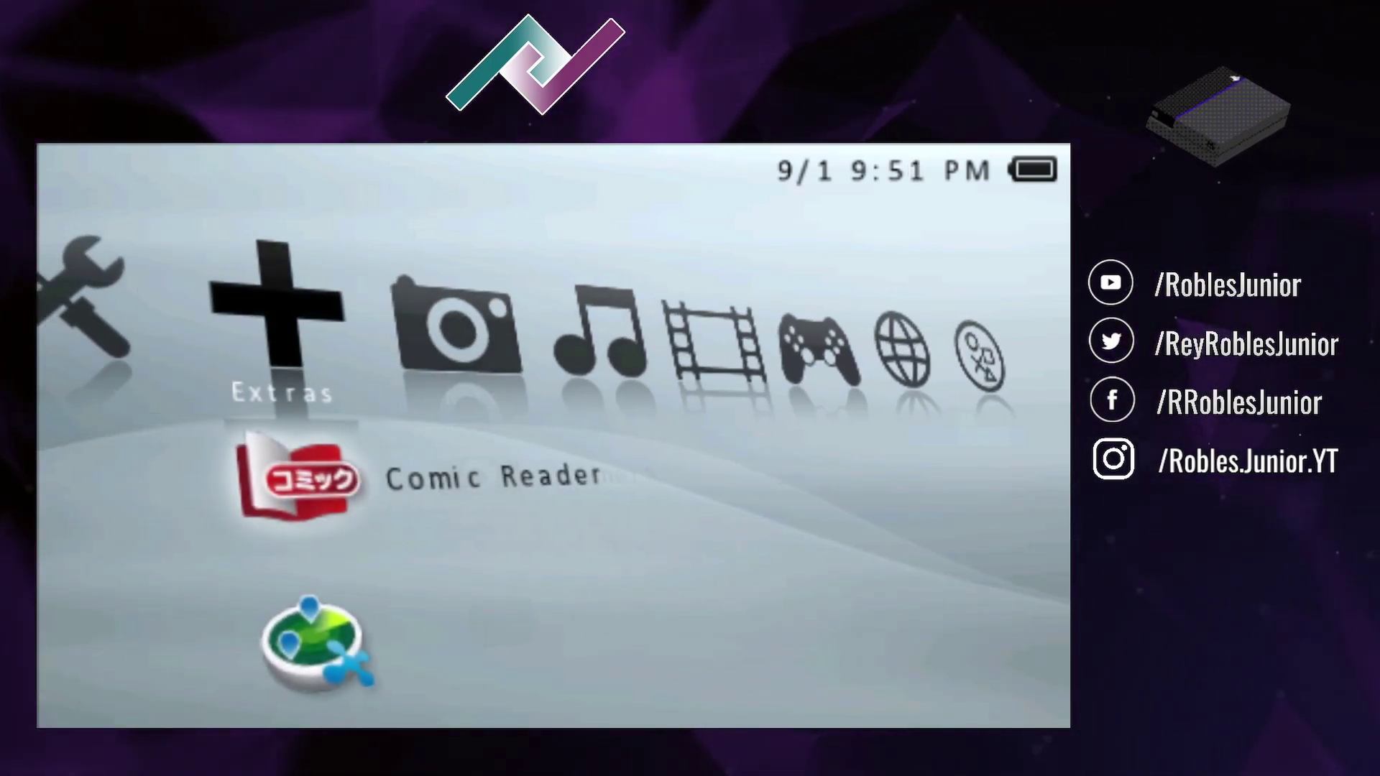
{"action": "key", "text": "Left"}
{"action": "key", "text": "Up"}
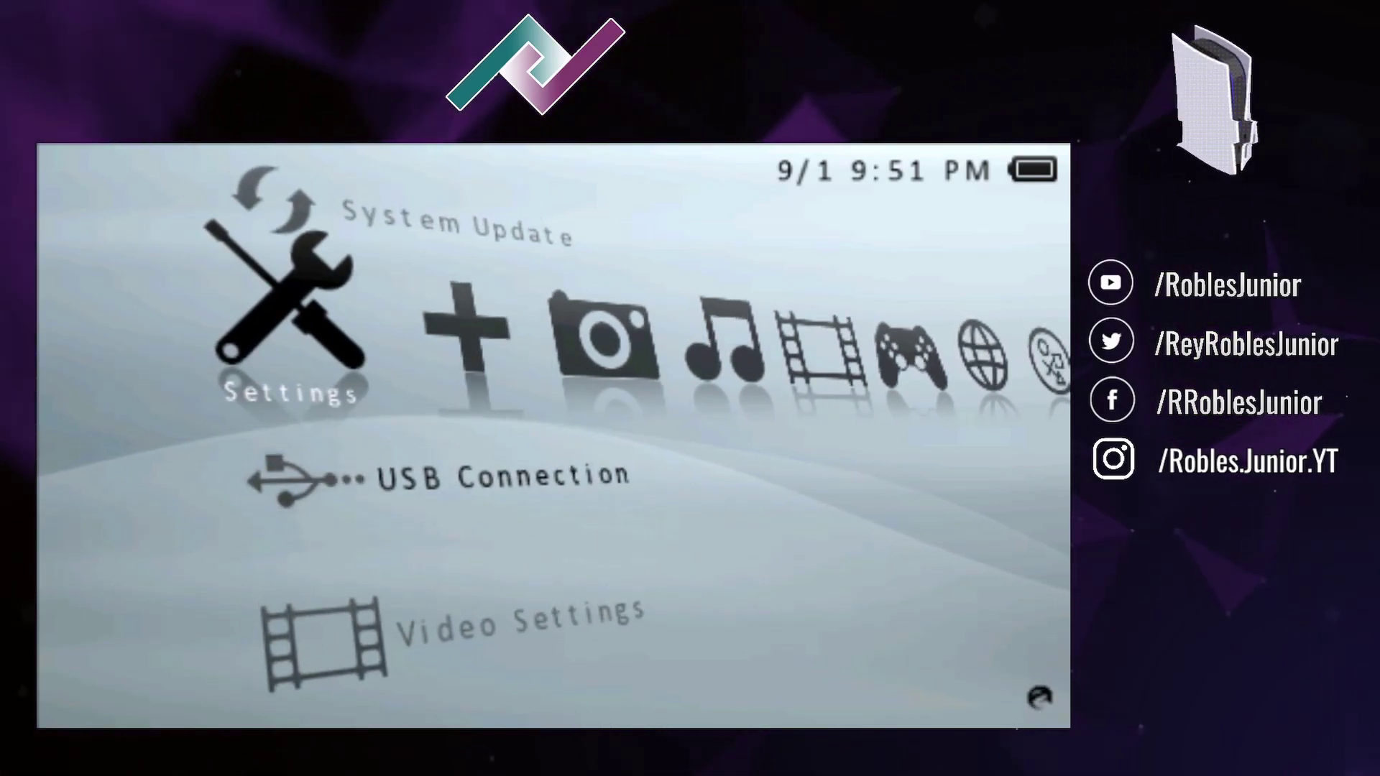
{"action": "key", "text": "z"}
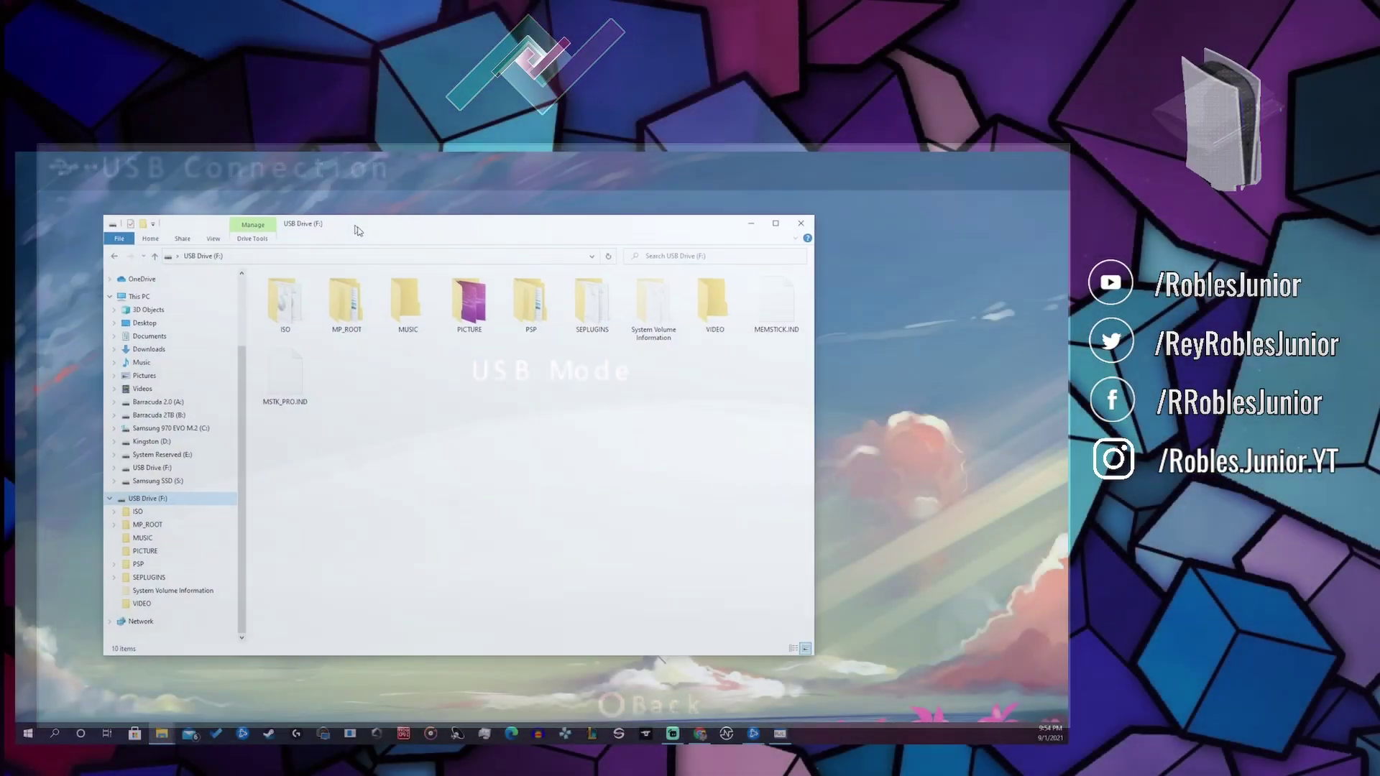
- Switch to Chrome and download CyanogenPSP.v6.1.PRO.zip from the ZIP files on the CyanogenPSP Internet Archive page
{"action": "left_click_drag", "start_coordinate": [358, 230], "coordinate": [295, 236]}
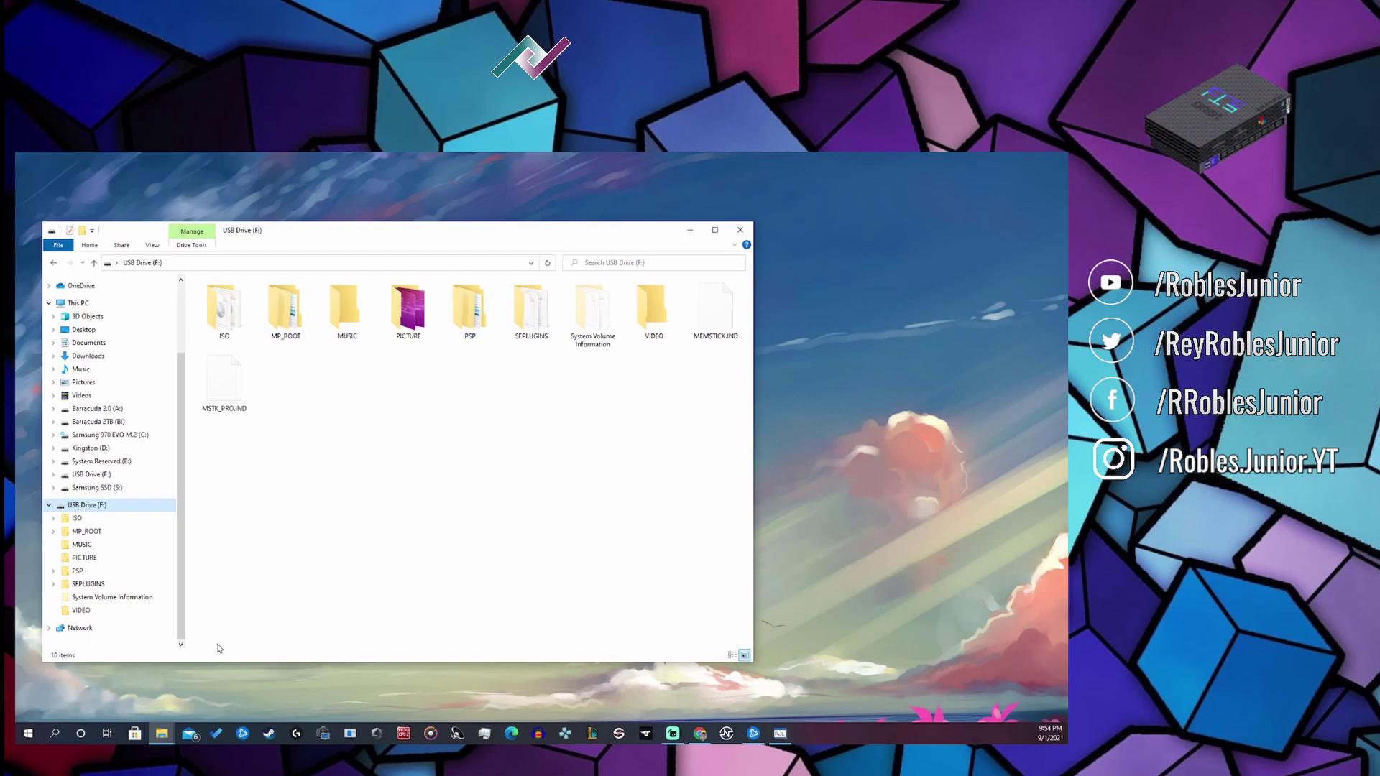
{"action": "left_click", "coordinate": [699, 733]}
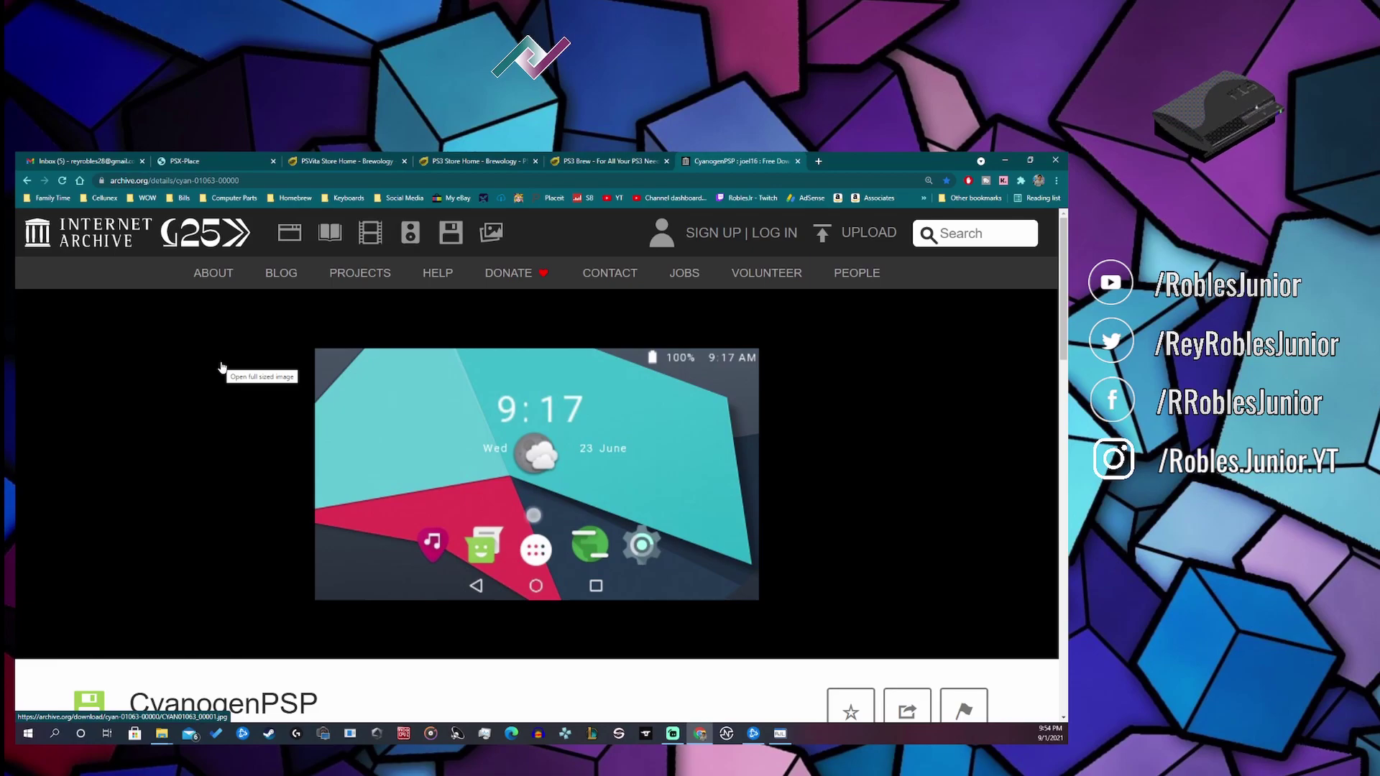
{"action": "scroll", "coordinate": [222, 367], "scroll_direction": "down", "scroll_amount": 2}
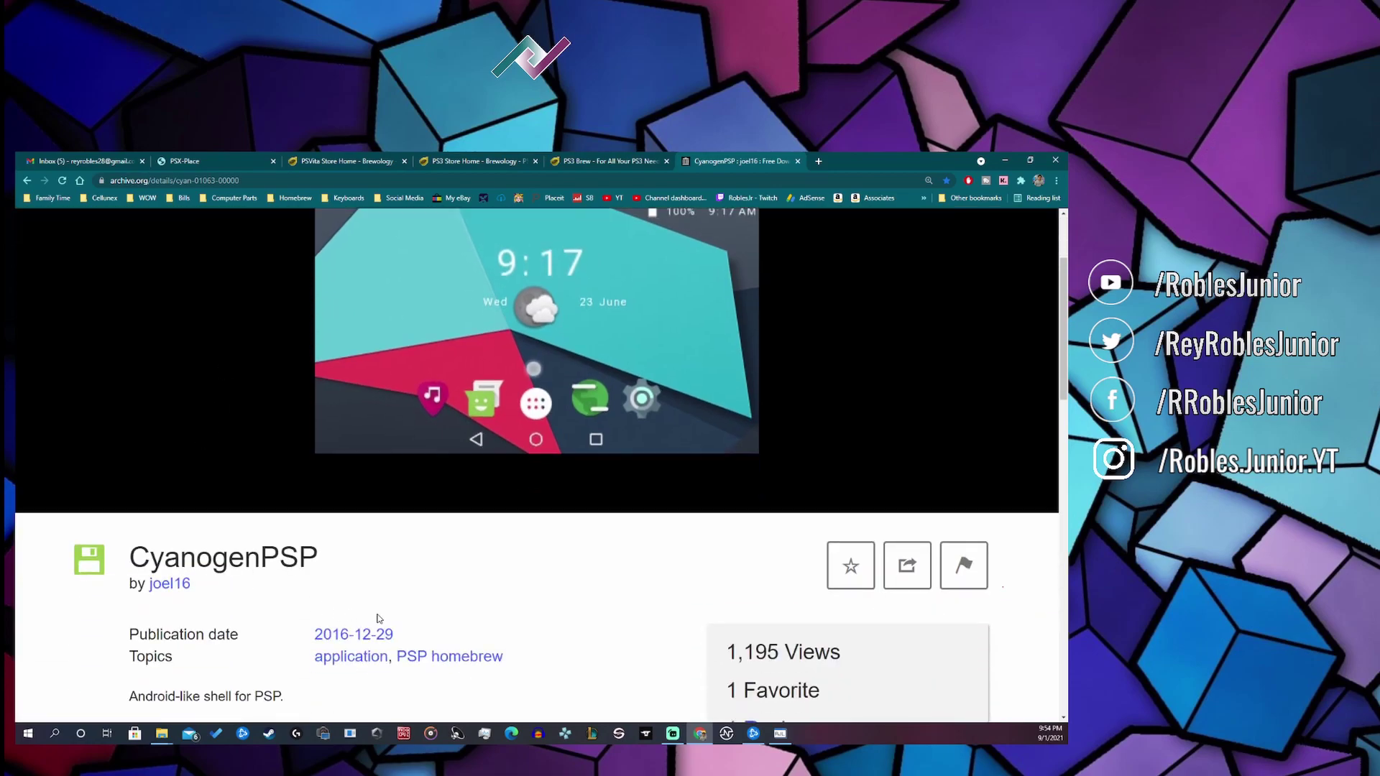
{"action": "scroll", "coordinate": [379, 618], "scroll_direction": "down", "scroll_amount": 2}
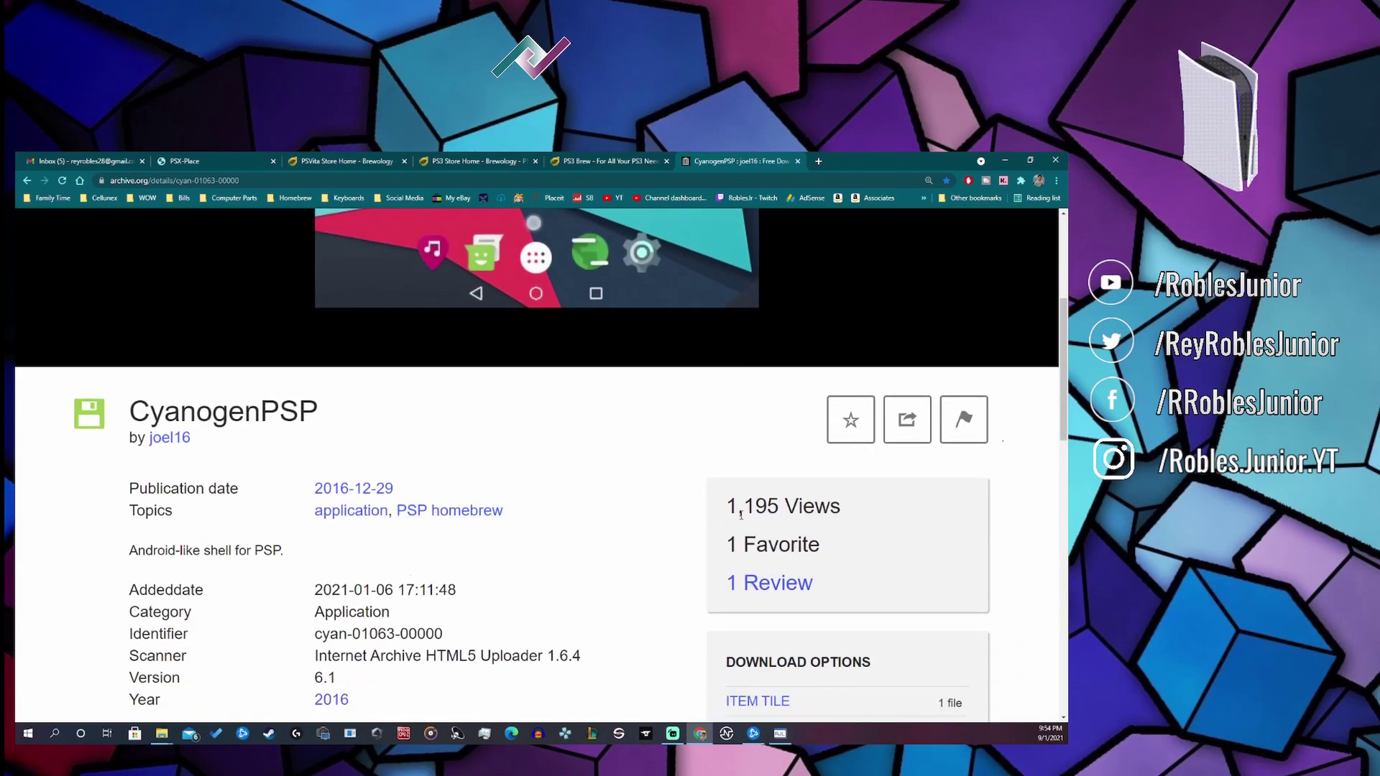
{"action": "scroll", "coordinate": [741, 514], "scroll_direction": "down", "scroll_amount": 2}
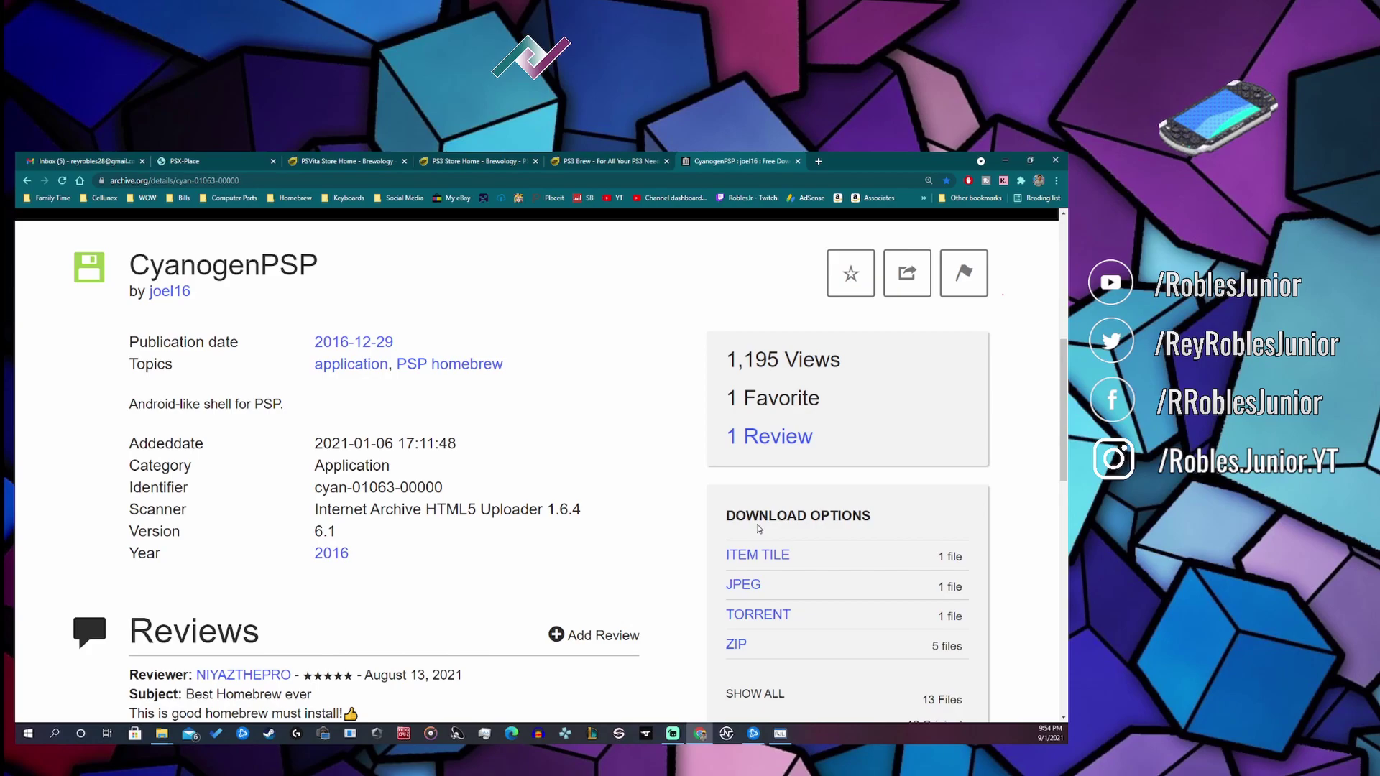
{"action": "scroll", "coordinate": [759, 529], "scroll_direction": "down", "scroll_amount": 2}
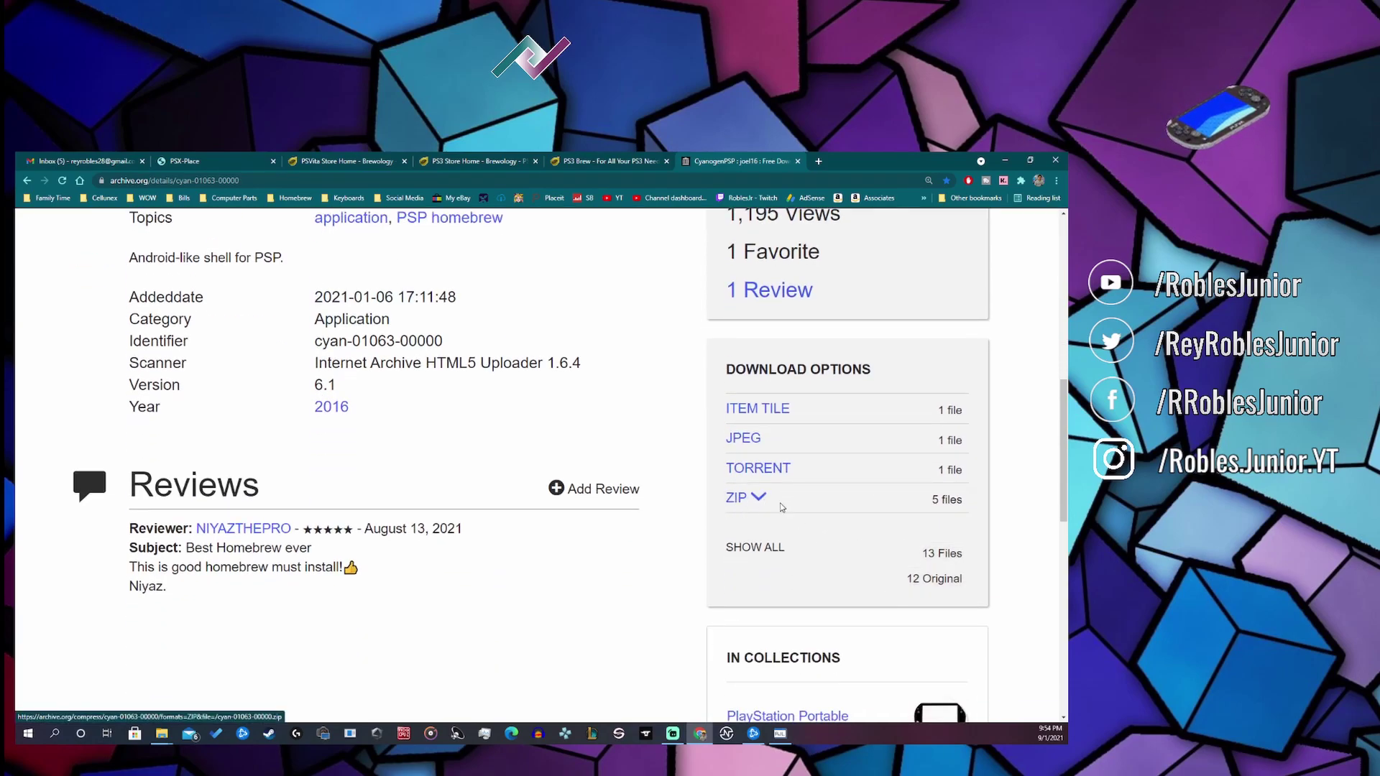
{"action": "left_click", "coordinate": [758, 497]}
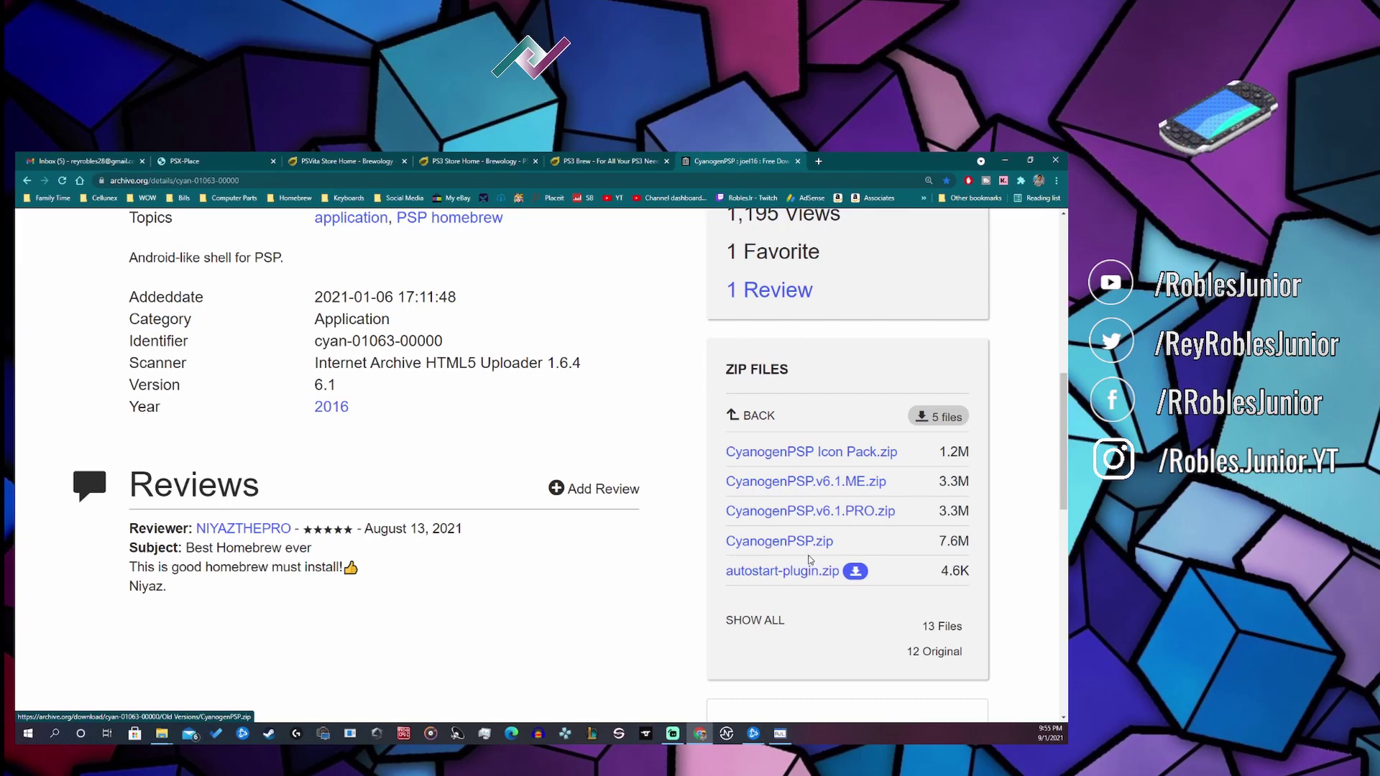
{"action": "left_click", "coordinate": [802, 512]}
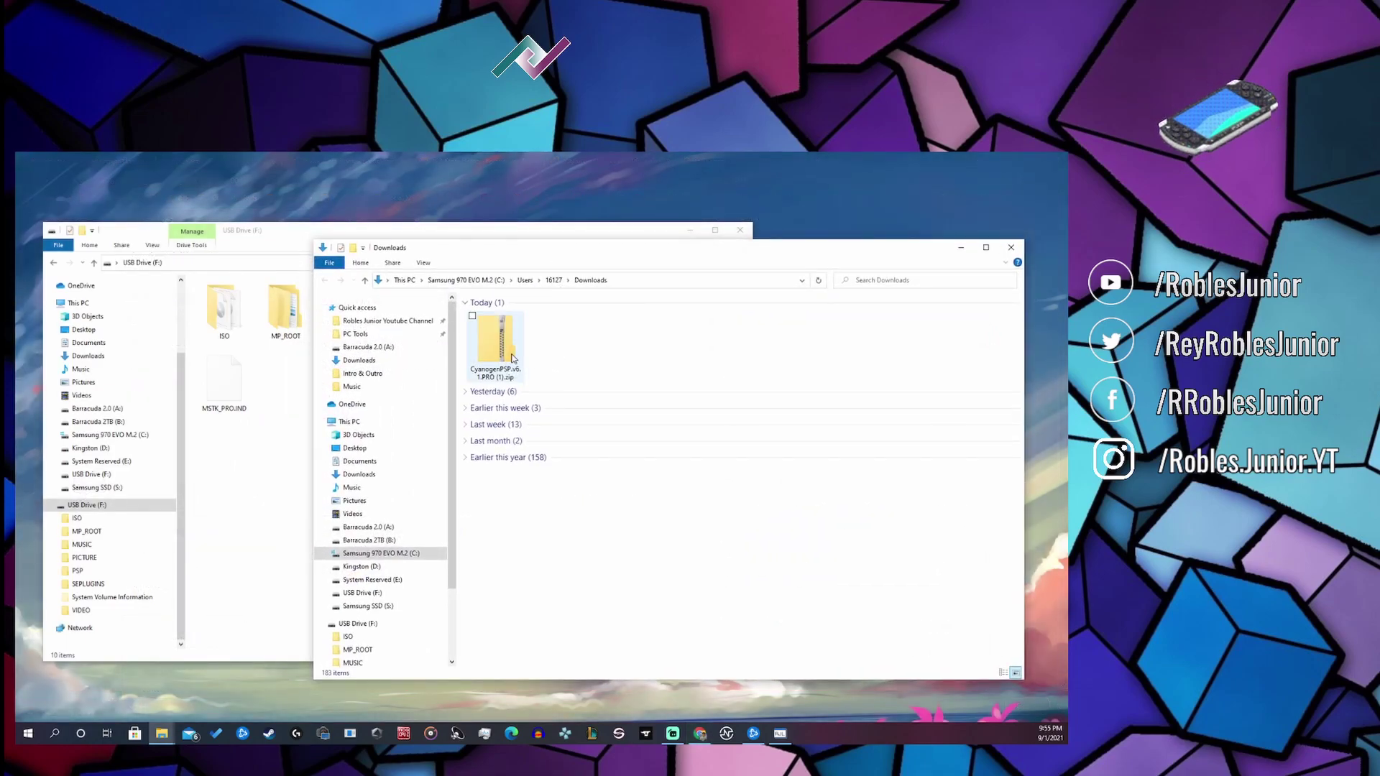
- Extract the downloaded CyanogenPSP.v6.1.PRO (1).zip with 7-Zip into its own folder inside Downloads
{"action": "right_click", "coordinate": [504, 346]}
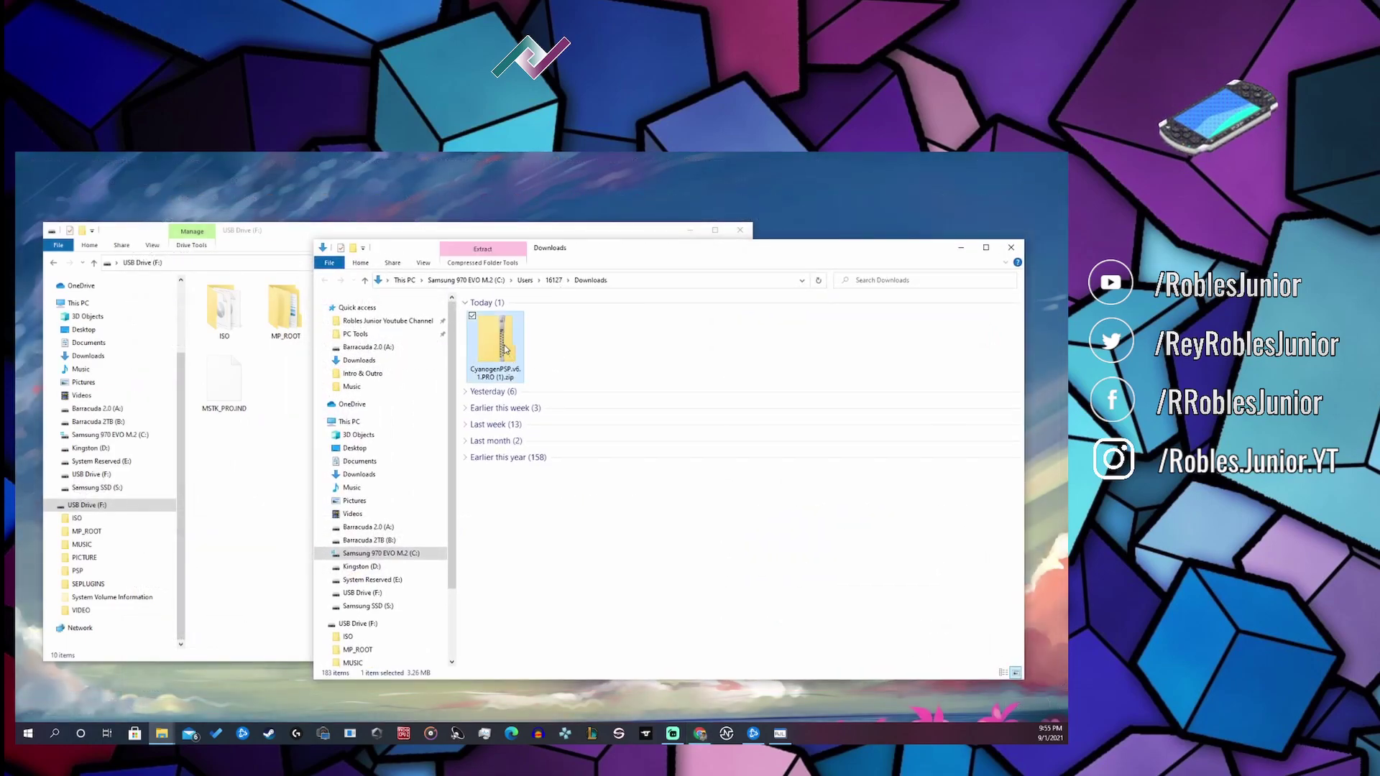
{"action": "mouse_move", "coordinate": [429, 394]}
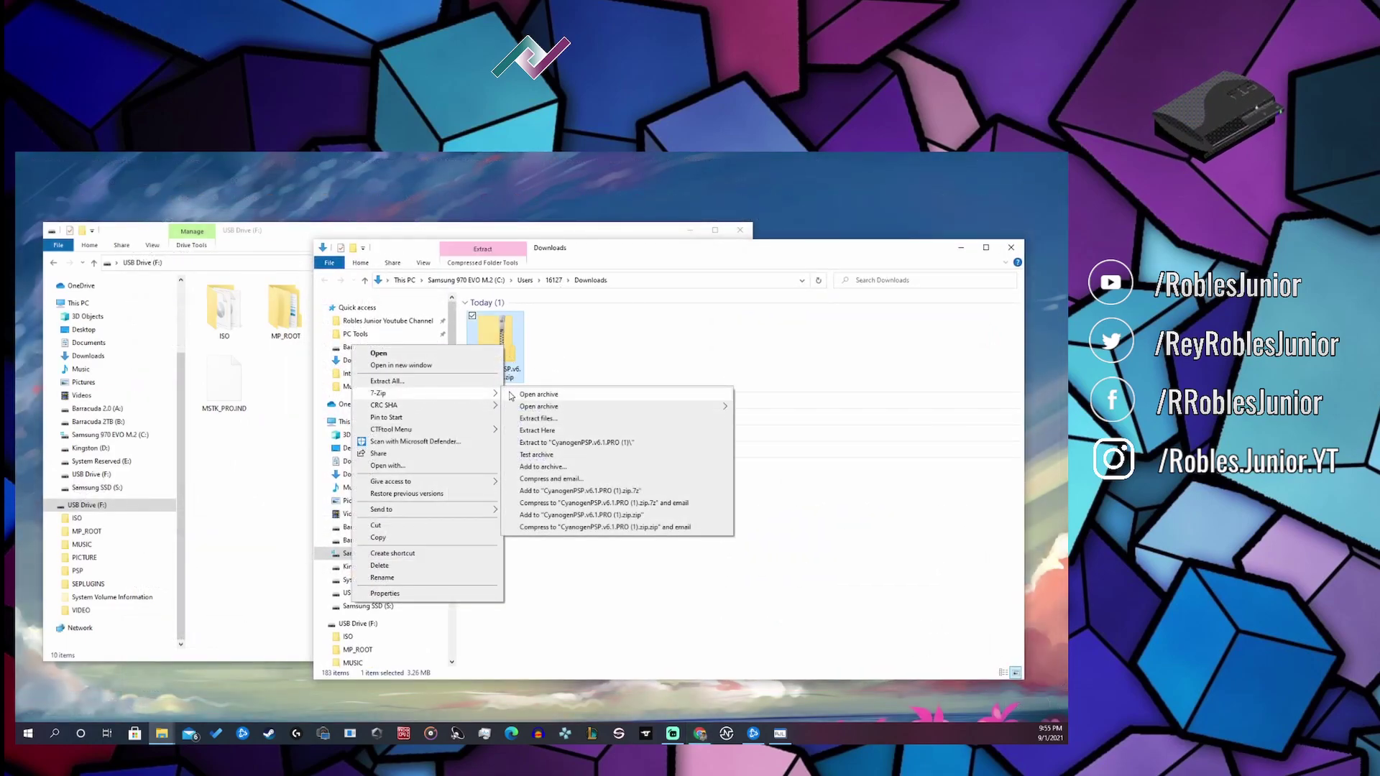
{"action": "left_click", "coordinate": [539, 418]}
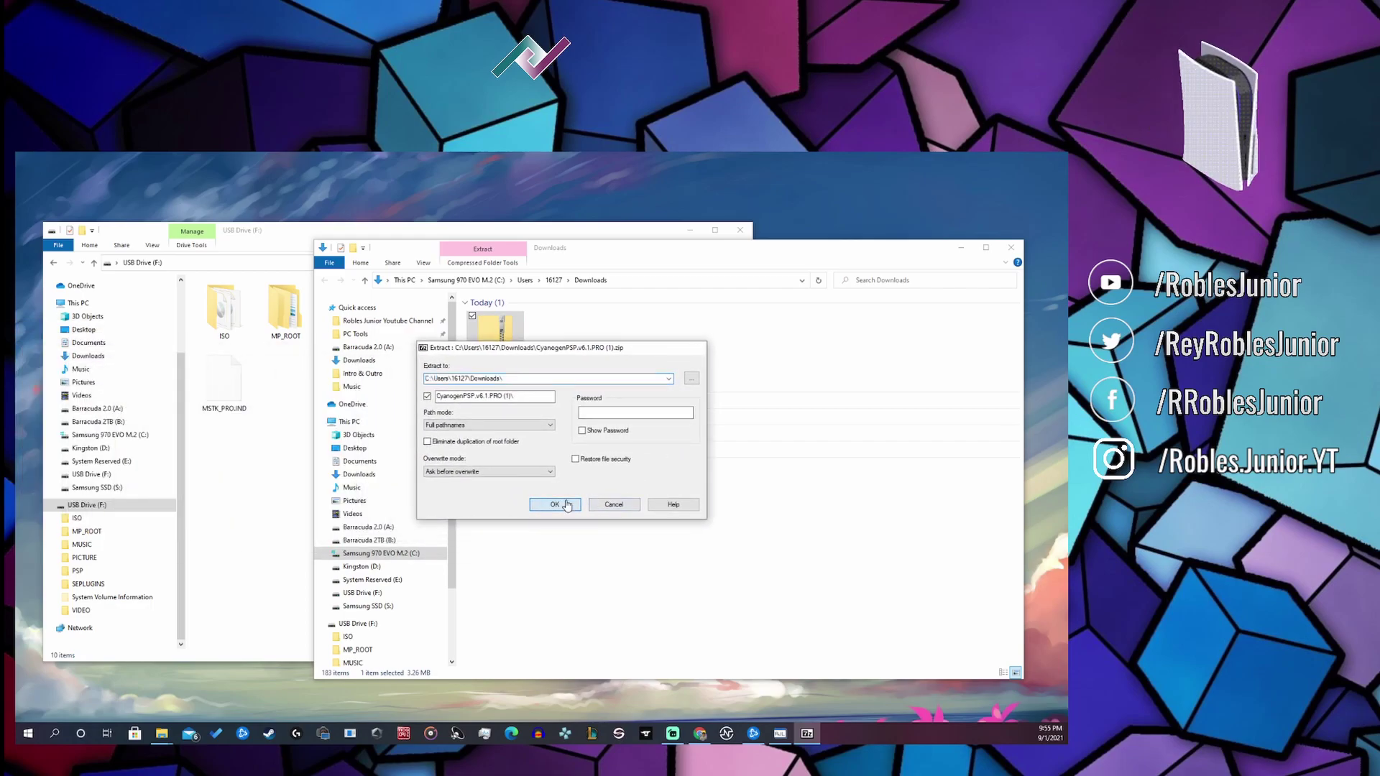
{"action": "left_click", "coordinate": [556, 505]}
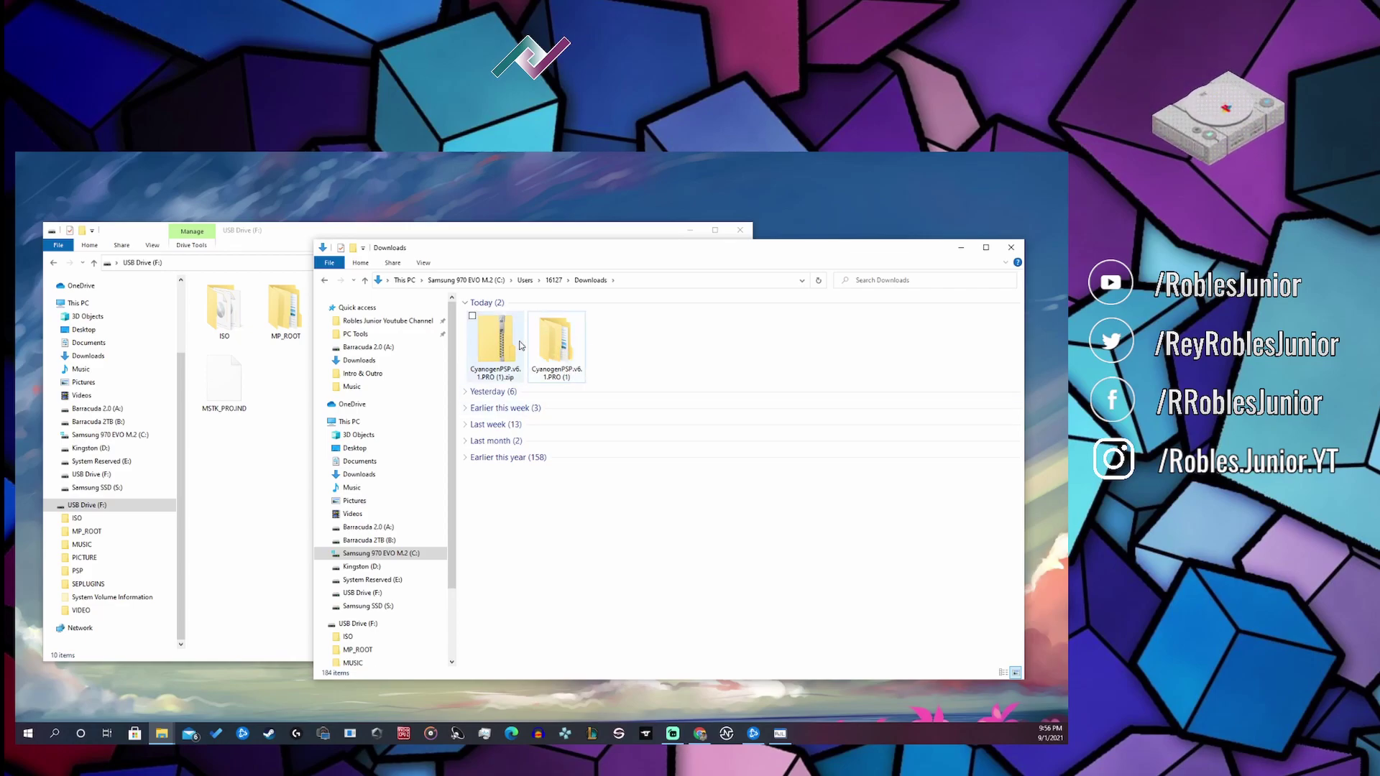
- Open the extracted CyanogenPSP.v6.1.PRO (1) folder and go down through CyanogenPSP.v6.1.PRO to the innermost CyanogenPSP folder
{"action": "mouse_move", "coordinate": [557, 338]}
{"action": "left_mouse_down"}
{"action": "mouse_move", "coordinate": [322, 367]}
{"action": "mouse_move", "coordinate": [557, 345]}
{"action": "left_mouse_up"}
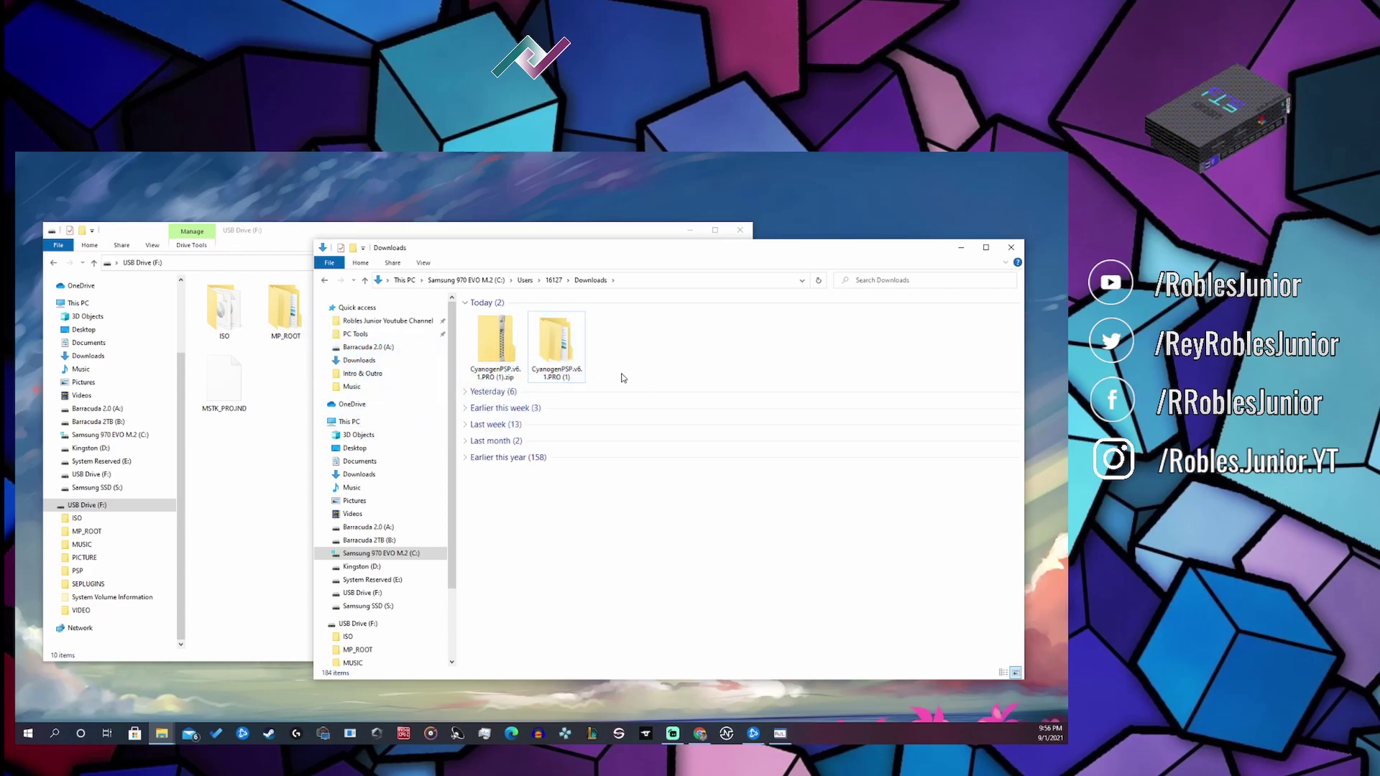
{"action": "double_click", "coordinate": [555, 349]}
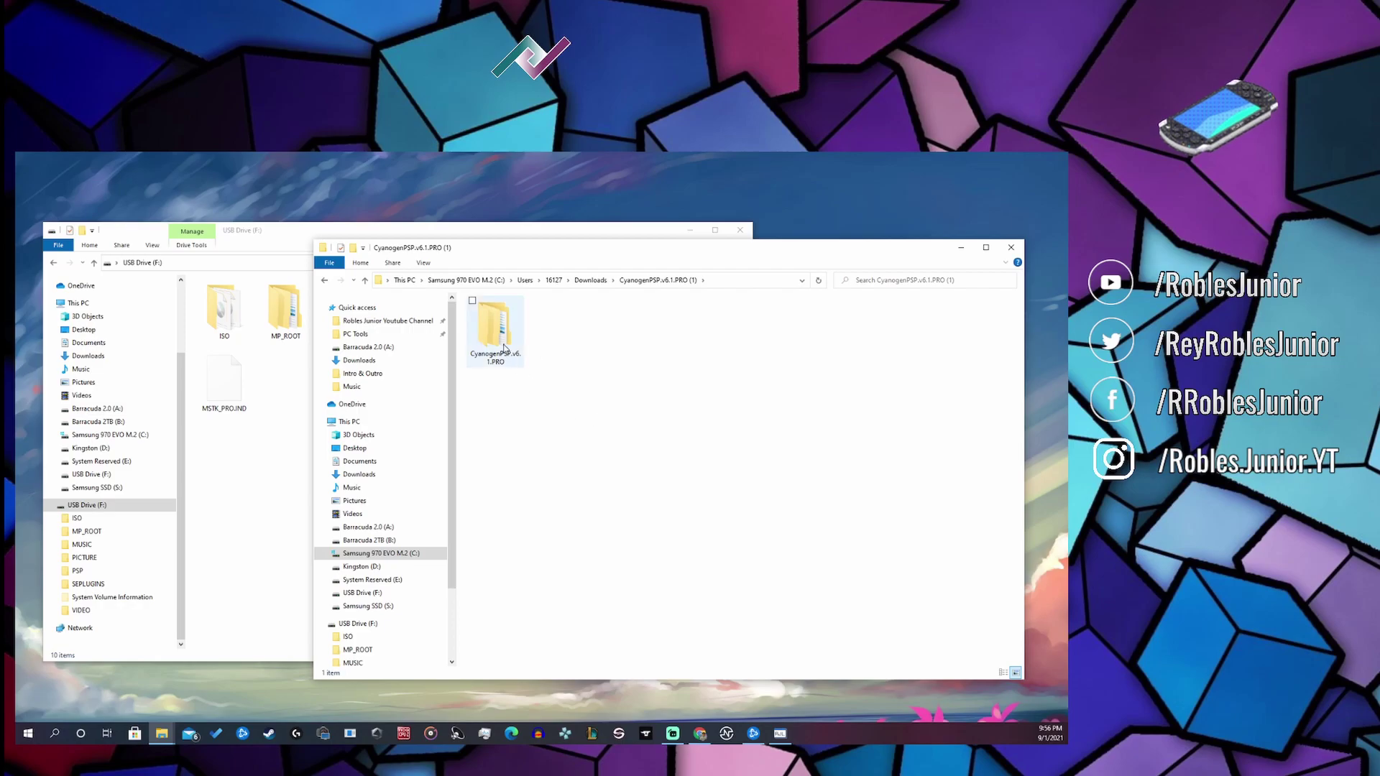
{"action": "double_click", "coordinate": [494, 330]}
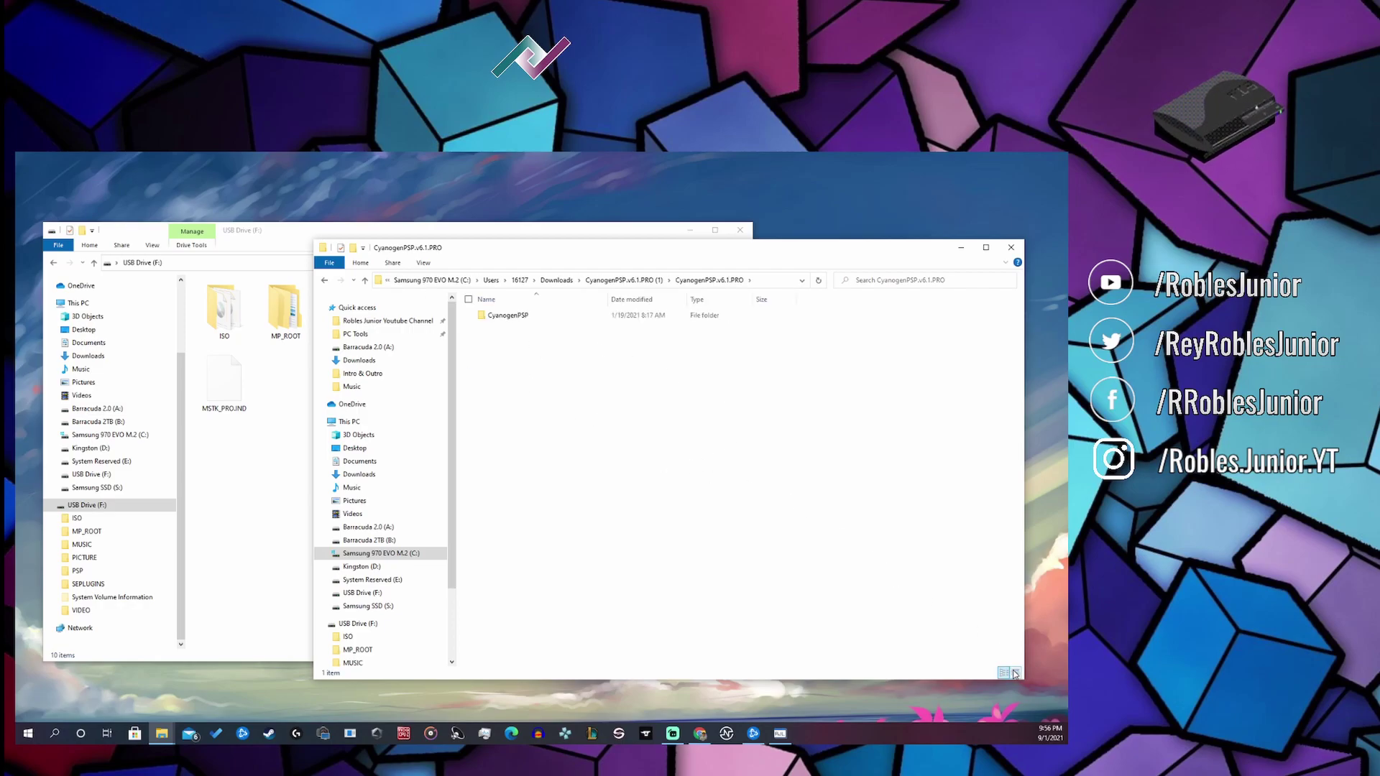
{"action": "left_click_drag", "start_coordinate": [508, 253], "coordinate": [593, 271]}
{"action": "double_click", "coordinate": [526, 349]}
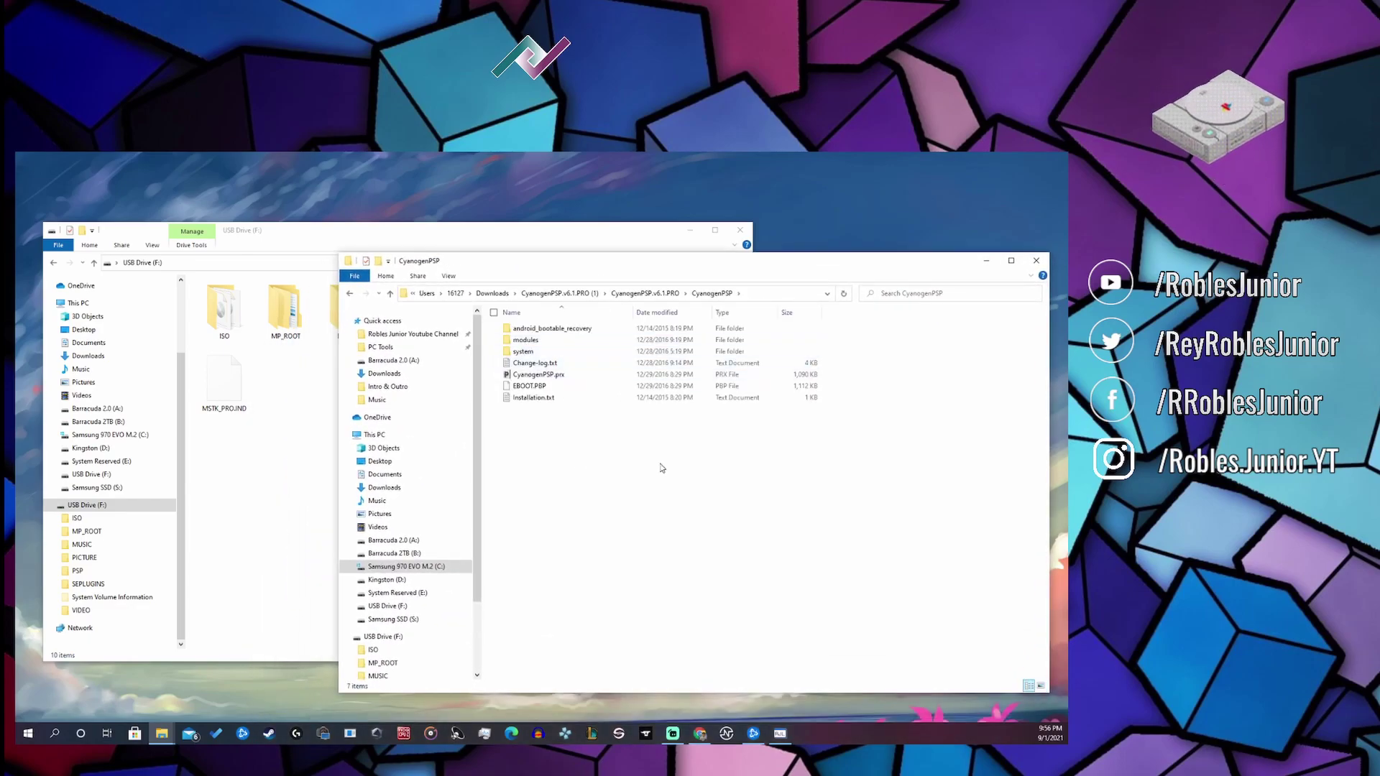
- Show the CyanogenPSP folder's contents as large icons and examine its files, including EBOOT.PBP and CyanogenPSP.prx
{"action": "key", "text": "ctrl+a"}
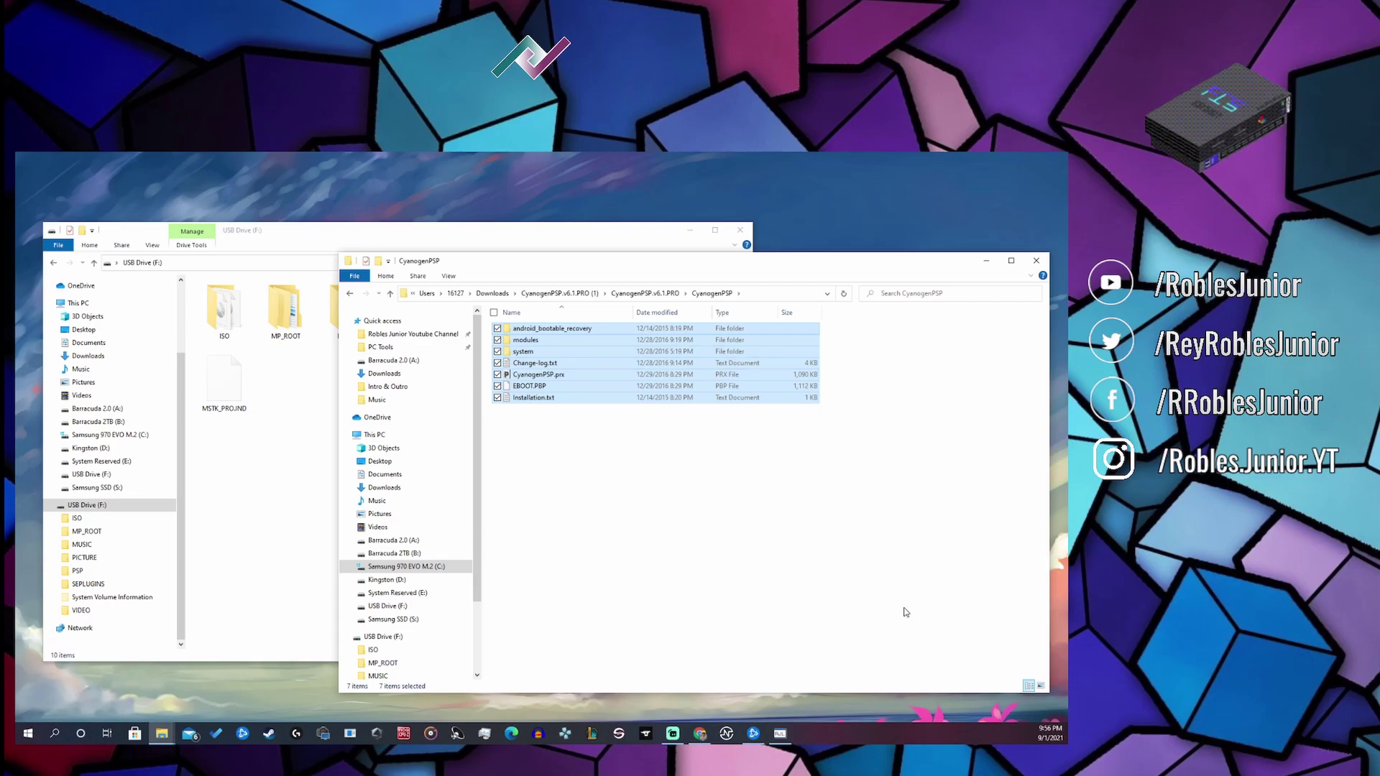
{"action": "left_click", "coordinate": [1041, 687]}
{"action": "left_click", "coordinate": [647, 413]}
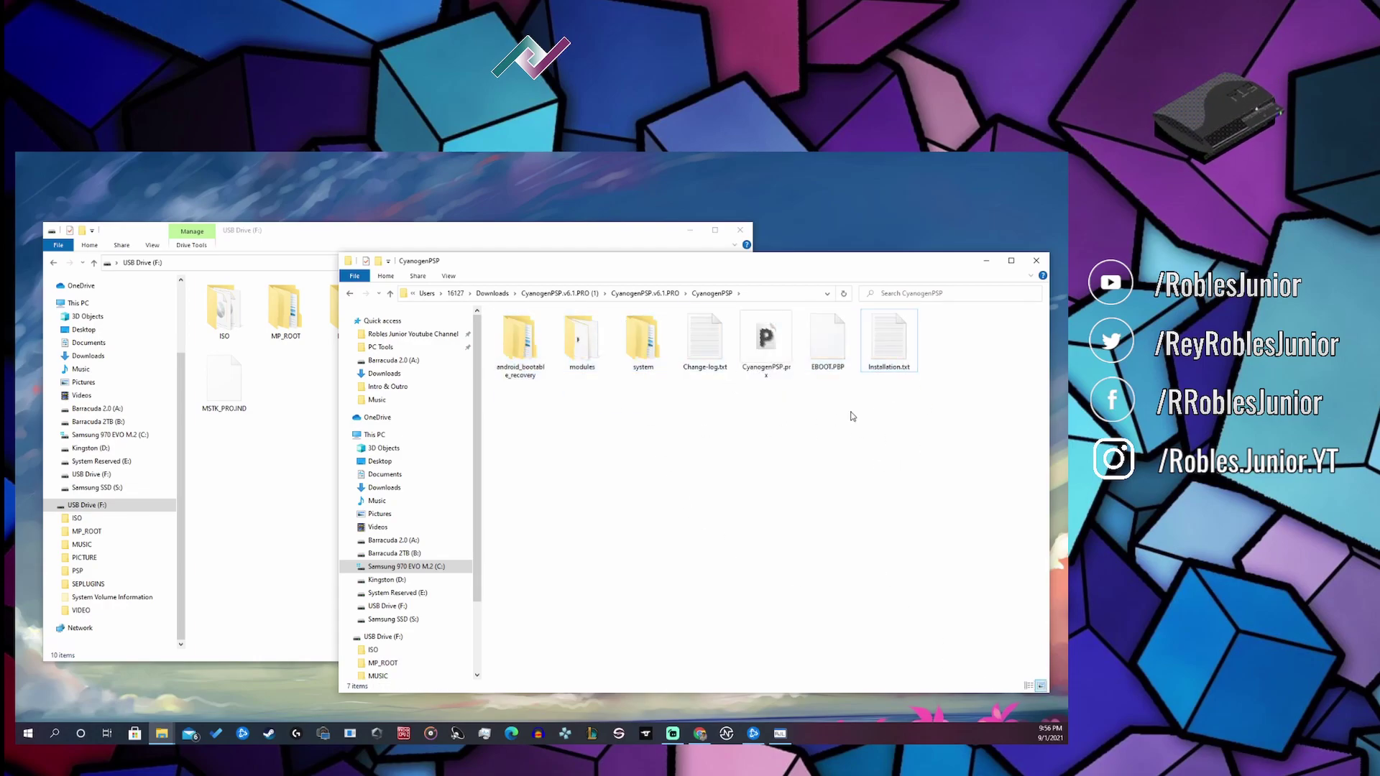
{"action": "left_click", "coordinate": [830, 351]}
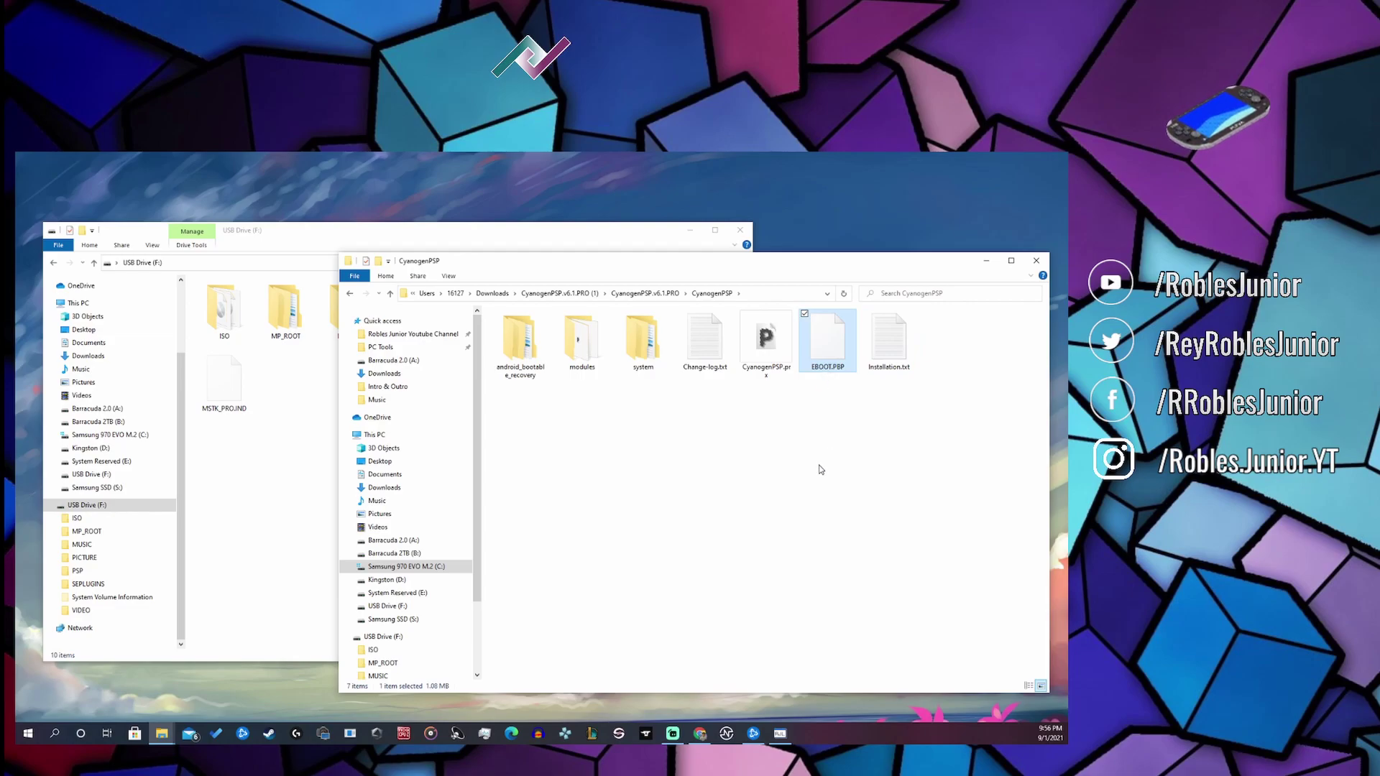
{"action": "left_click", "coordinate": [759, 344]}
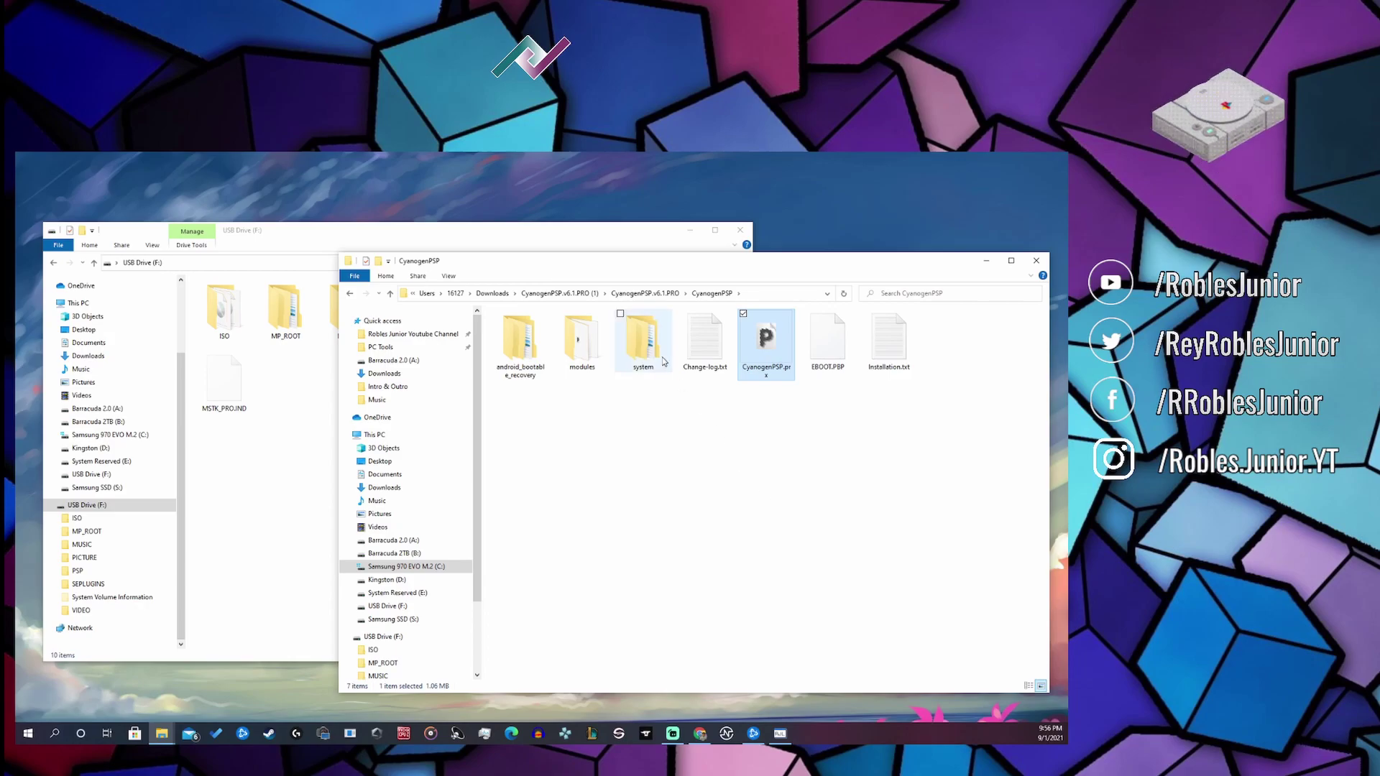
- Return to the parent CyanogenPSP.v6.1.PRO folder and arrange its window beside the USB Drive (F:) window
{"action": "left_click", "coordinate": [644, 294]}
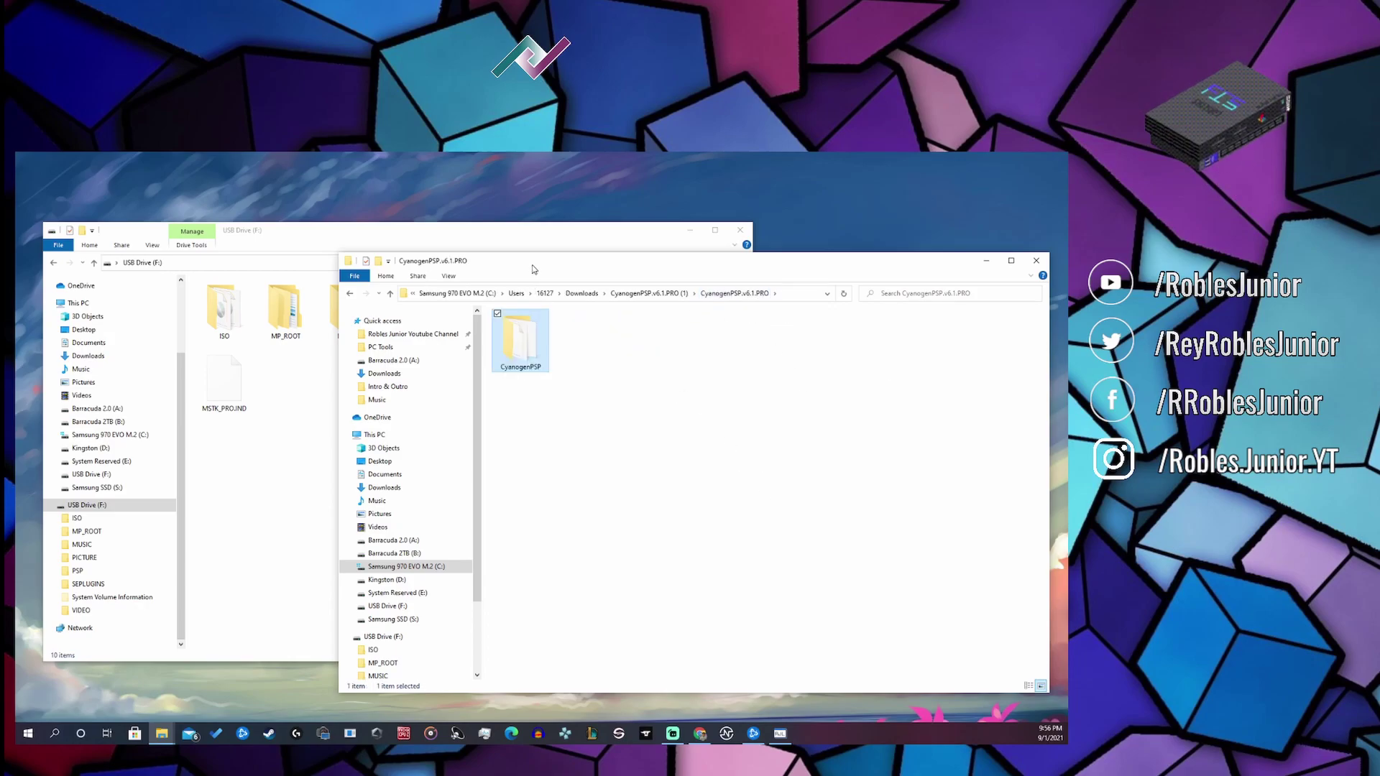
{"action": "left_click_drag", "start_coordinate": [533, 269], "coordinate": [814, 278]}
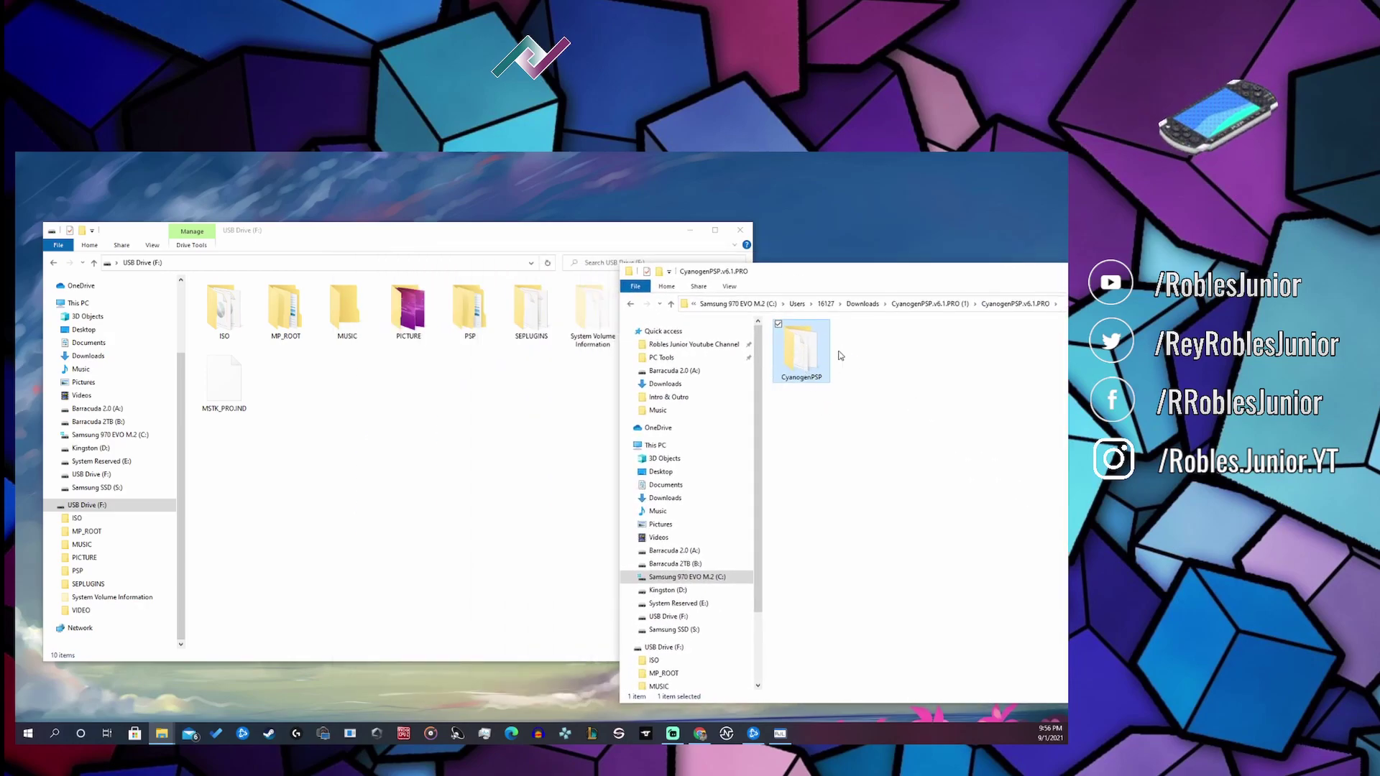
{"action": "left_click_drag", "start_coordinate": [796, 271], "coordinate": [773, 268]}
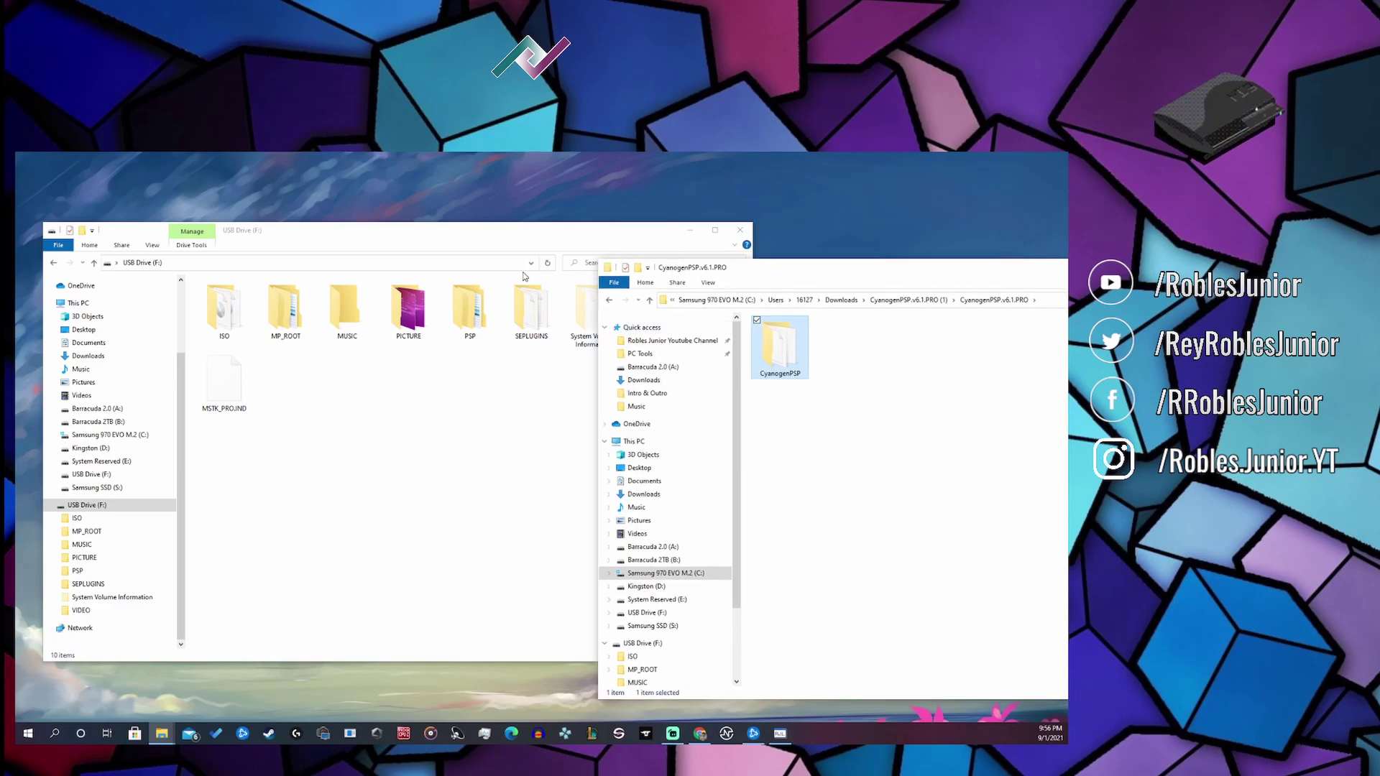
{"action": "left_click_drag", "start_coordinate": [521, 238], "coordinate": [461, 242]}
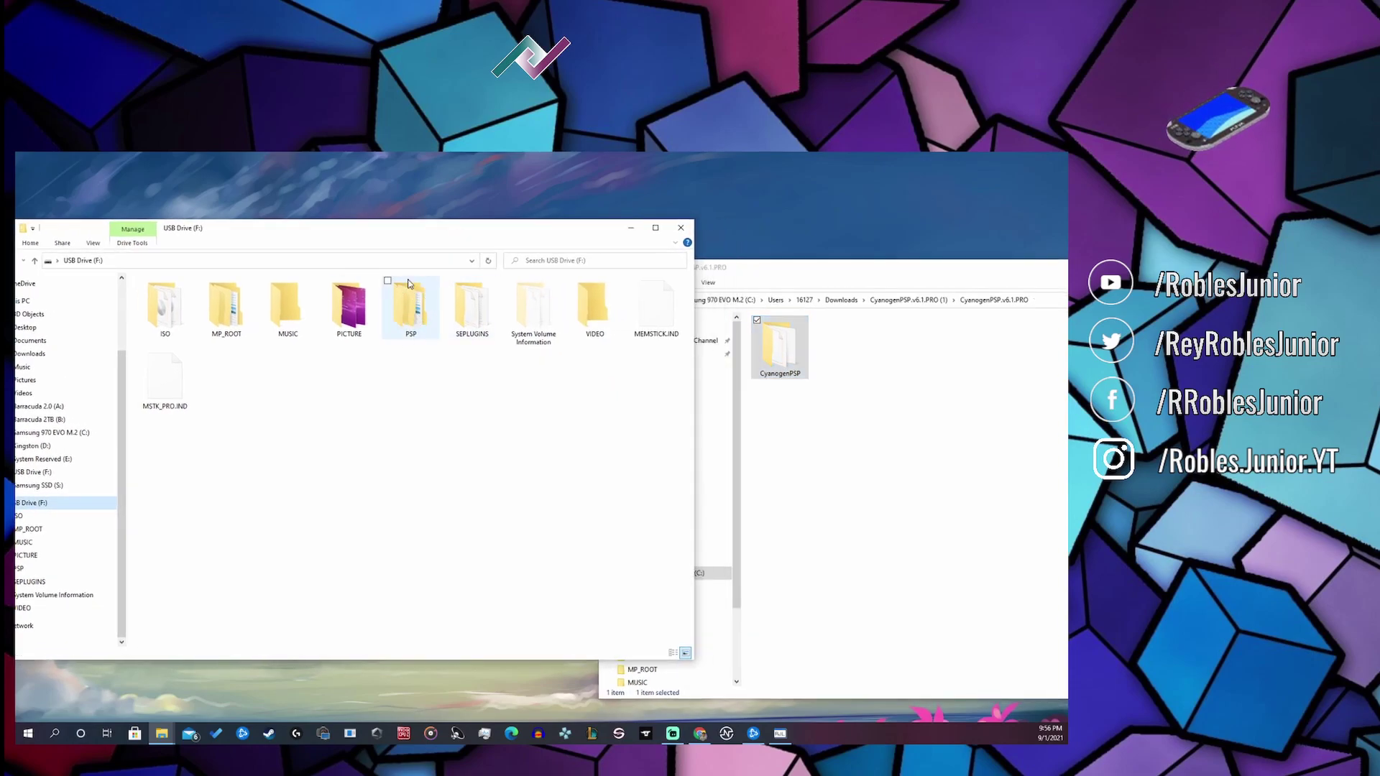
- Open the GAME folder inside PSP on USB Drive (F:) and display its subfolders as large icons
{"action": "double_click", "coordinate": [463, 332]}
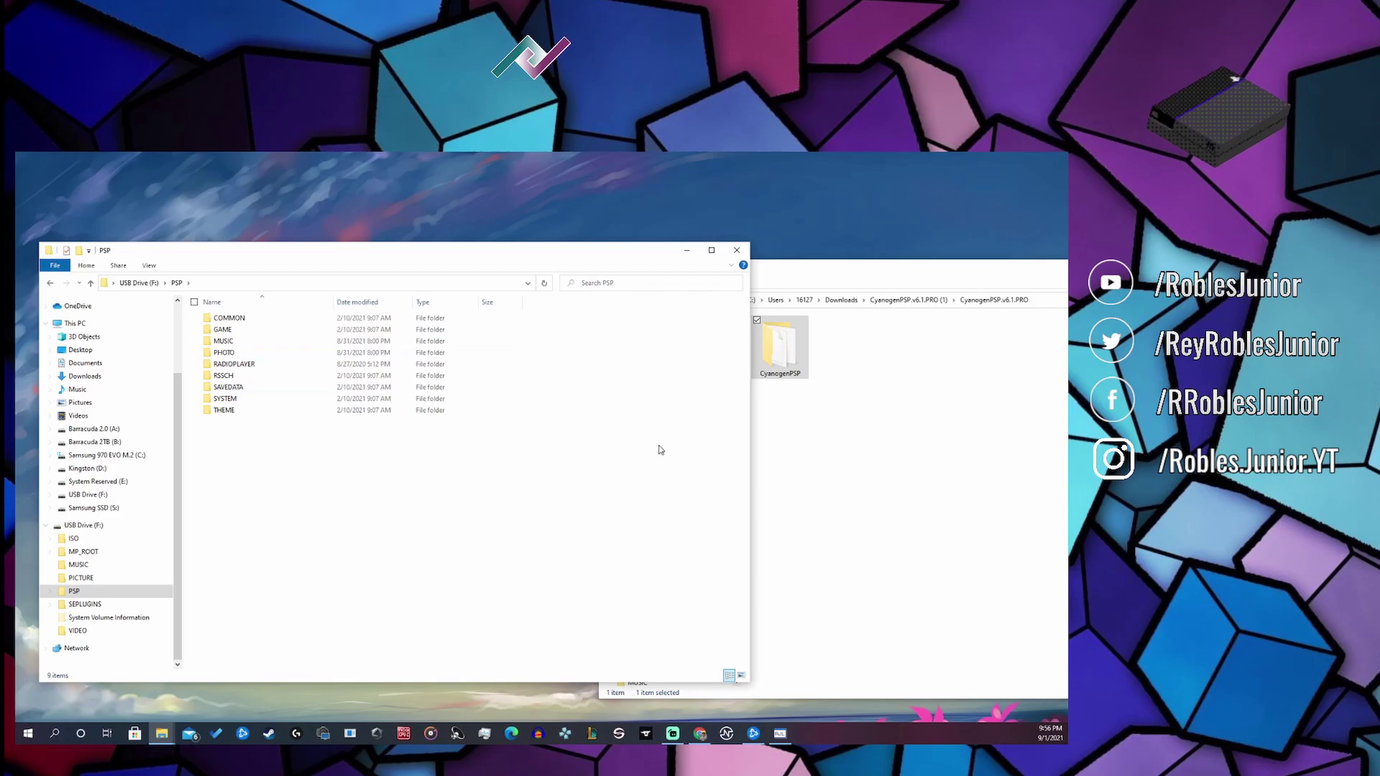
{"action": "left_click", "coordinate": [741, 675]}
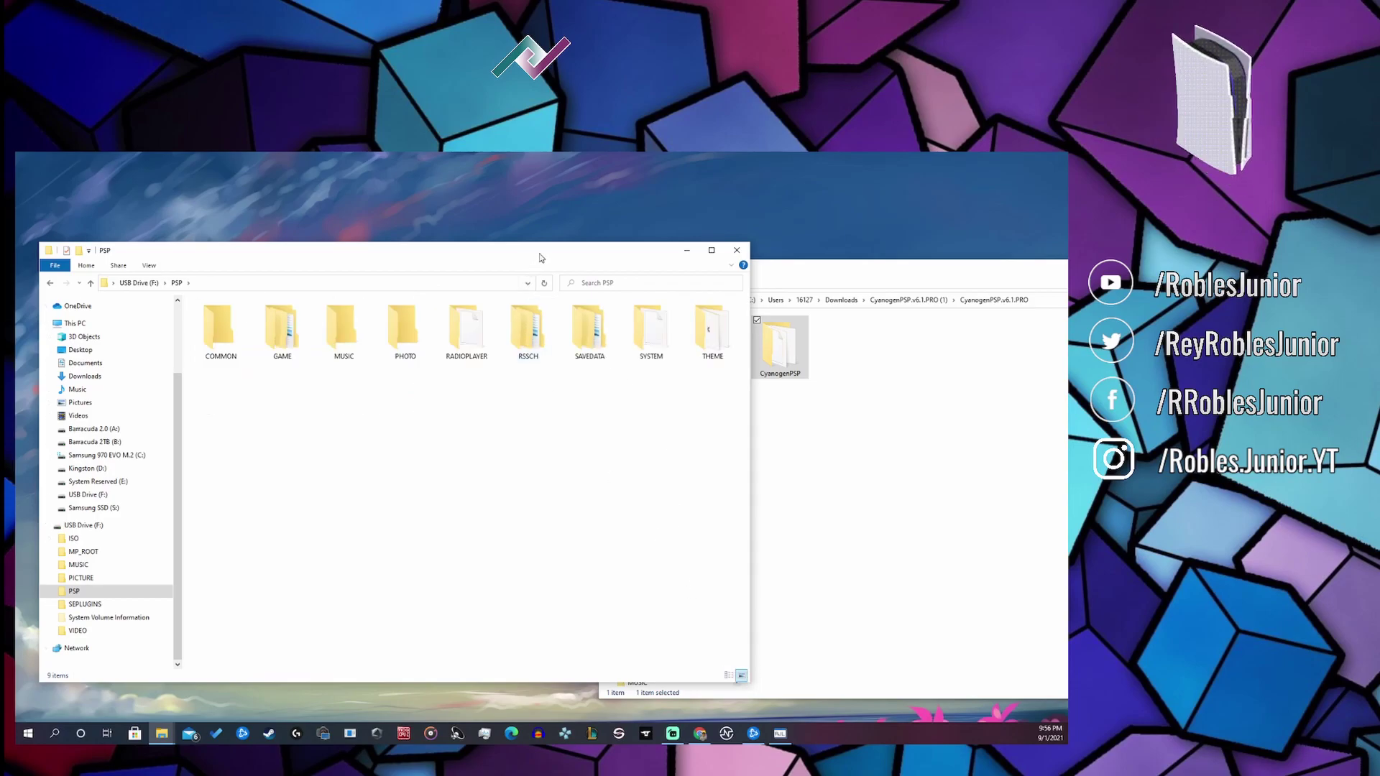
{"action": "left_click_drag", "start_coordinate": [541, 257], "coordinate": [464, 234]}
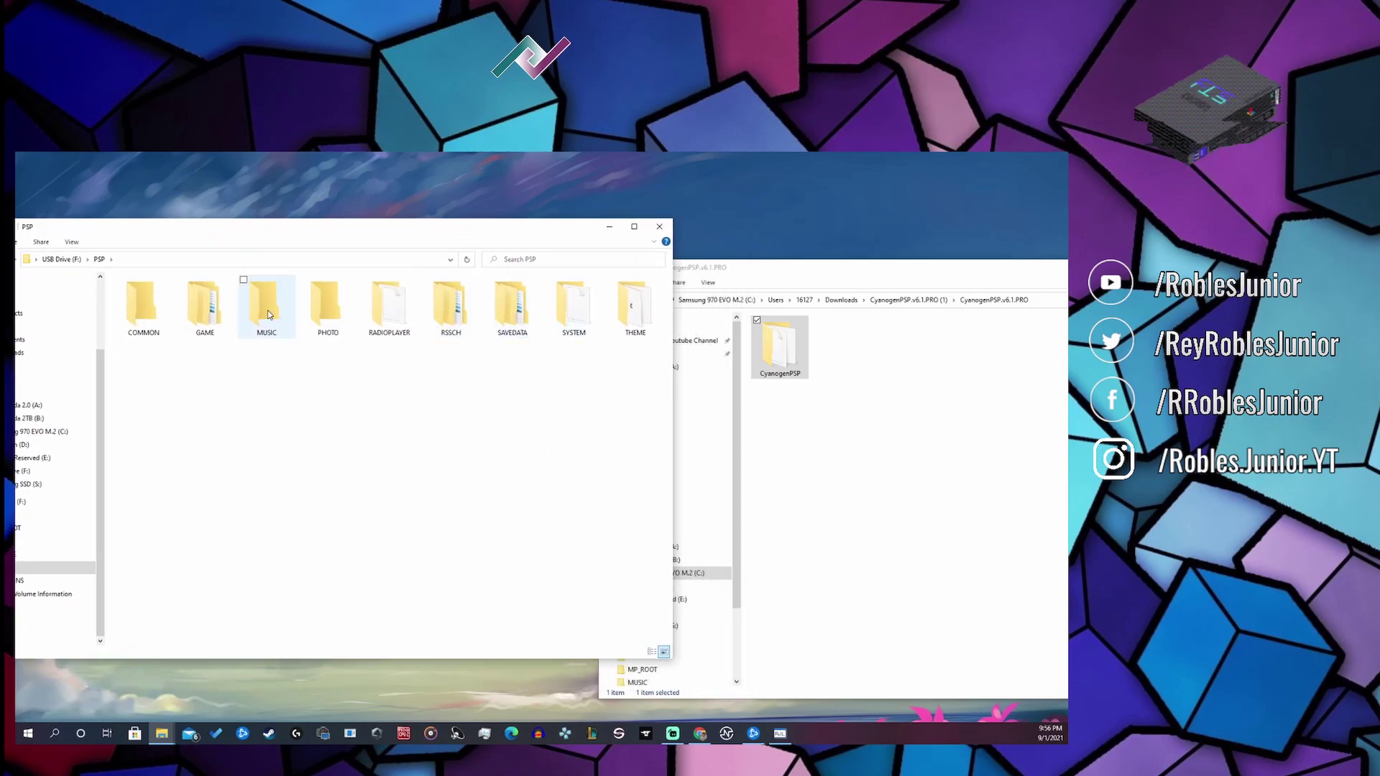
{"action": "double_click", "coordinate": [212, 311]}
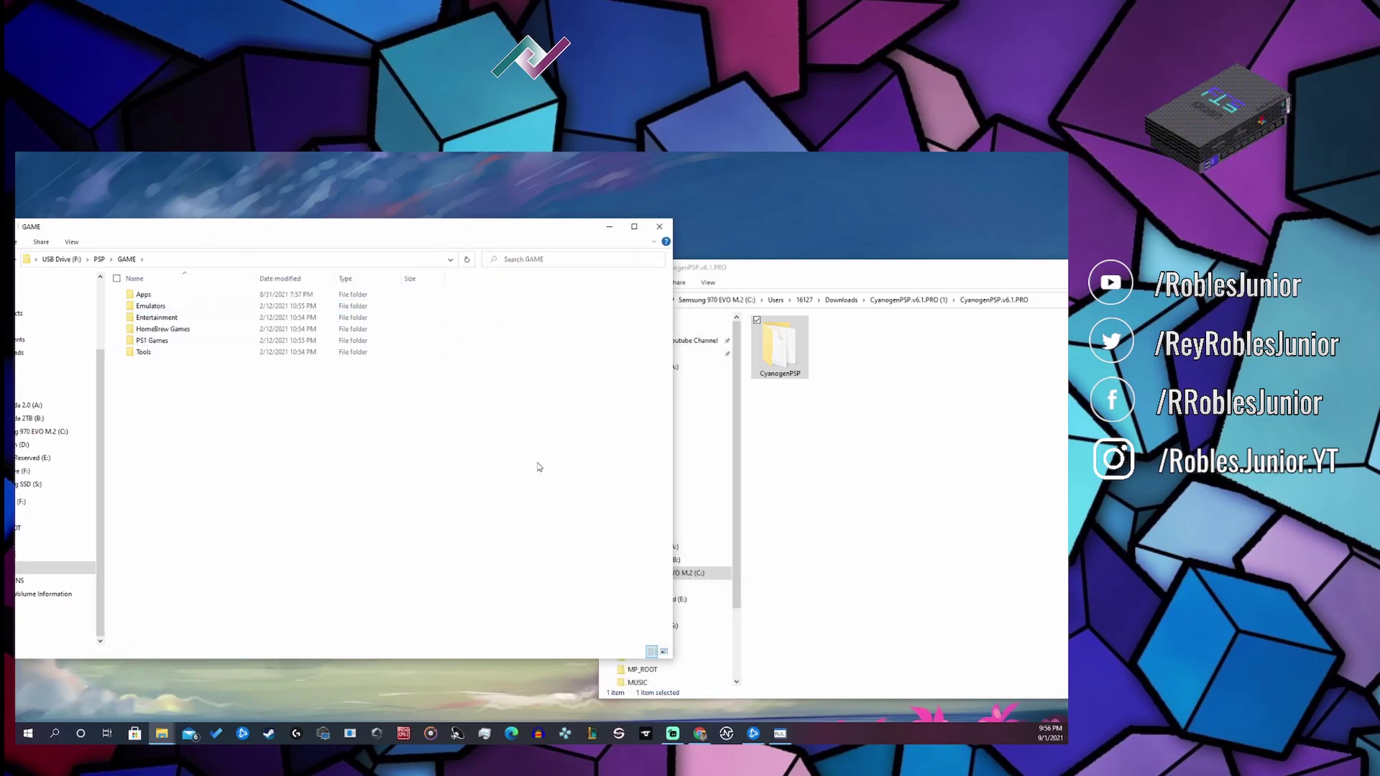
{"action": "left_click", "coordinate": [663, 651]}
{"action": "left_click_drag", "start_coordinate": [352, 227], "coordinate": [426, 234]}
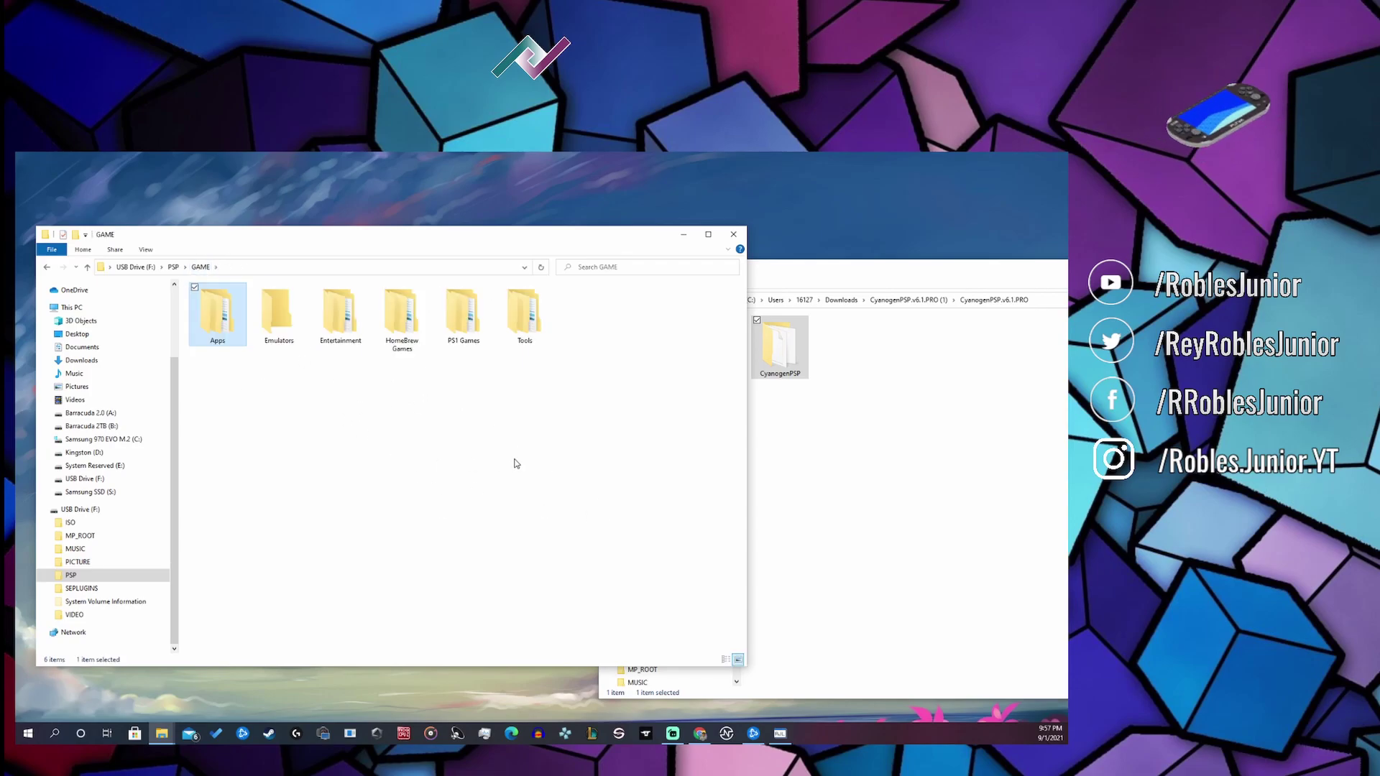
- Copy the CyanogenPSP folder from CyanogenPSP.v6.1.PRO into the Apps folder inside PSP > GAME on USB Drive (F:)
{"action": "left_click_drag", "start_coordinate": [761, 375], "coordinate": [386, 453]}
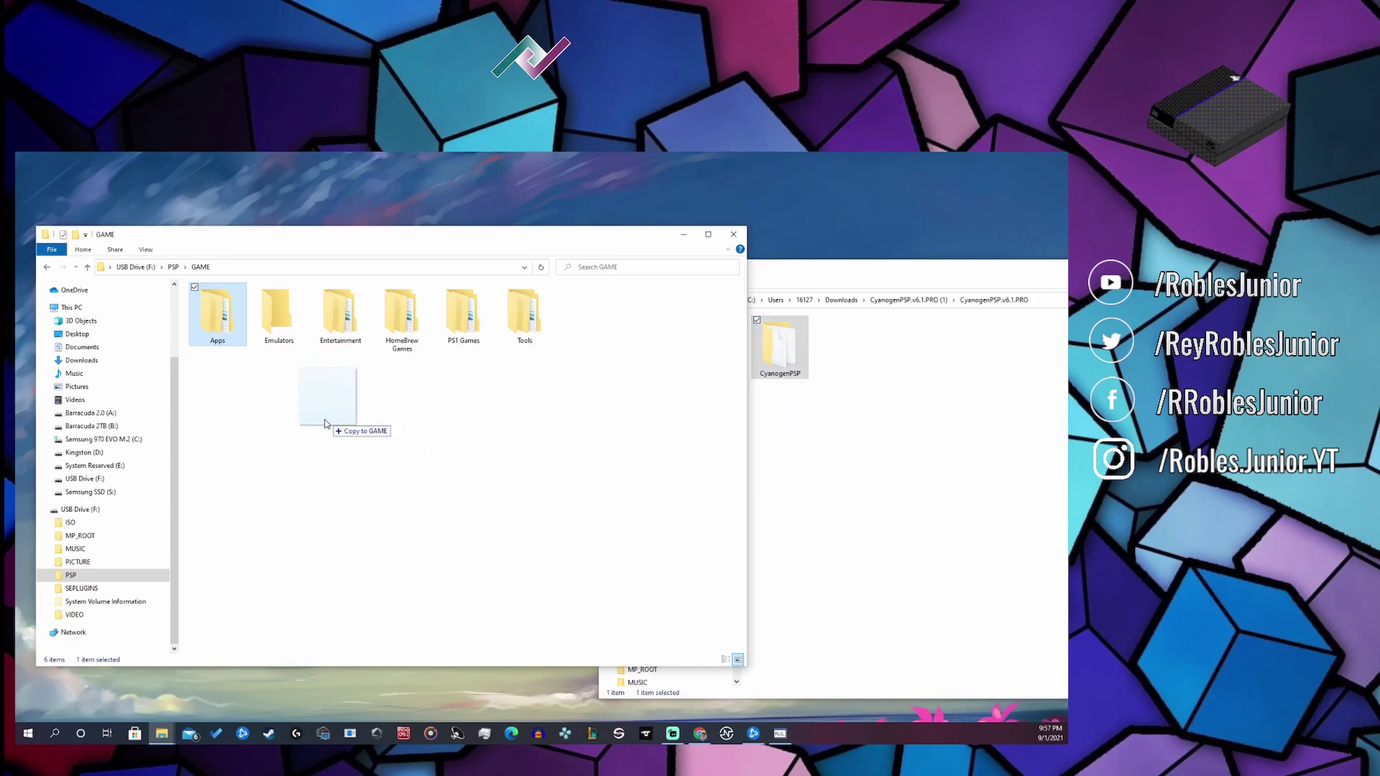
{"action": "right_click", "coordinate": [771, 355]}
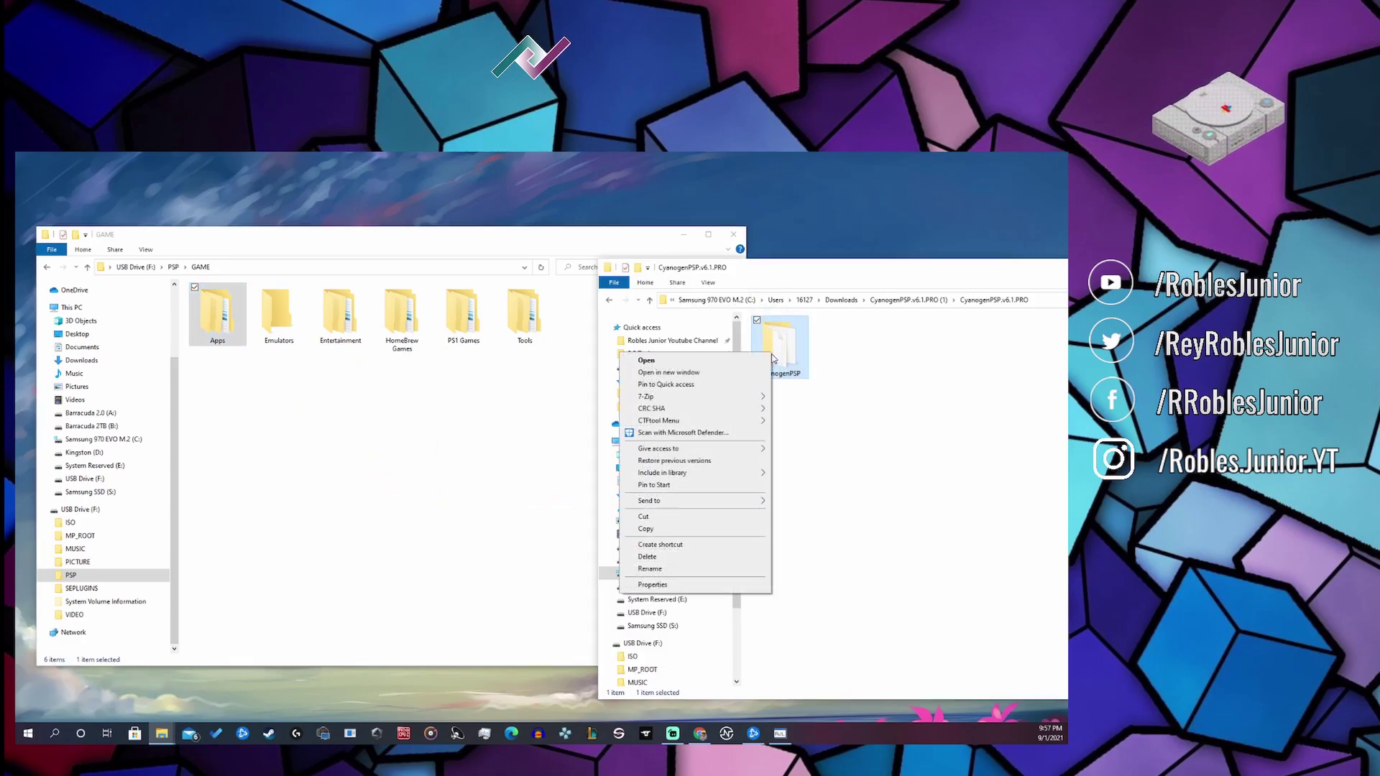
{"action": "left_click", "coordinate": [832, 381]}
{"action": "right_click", "coordinate": [770, 345]}
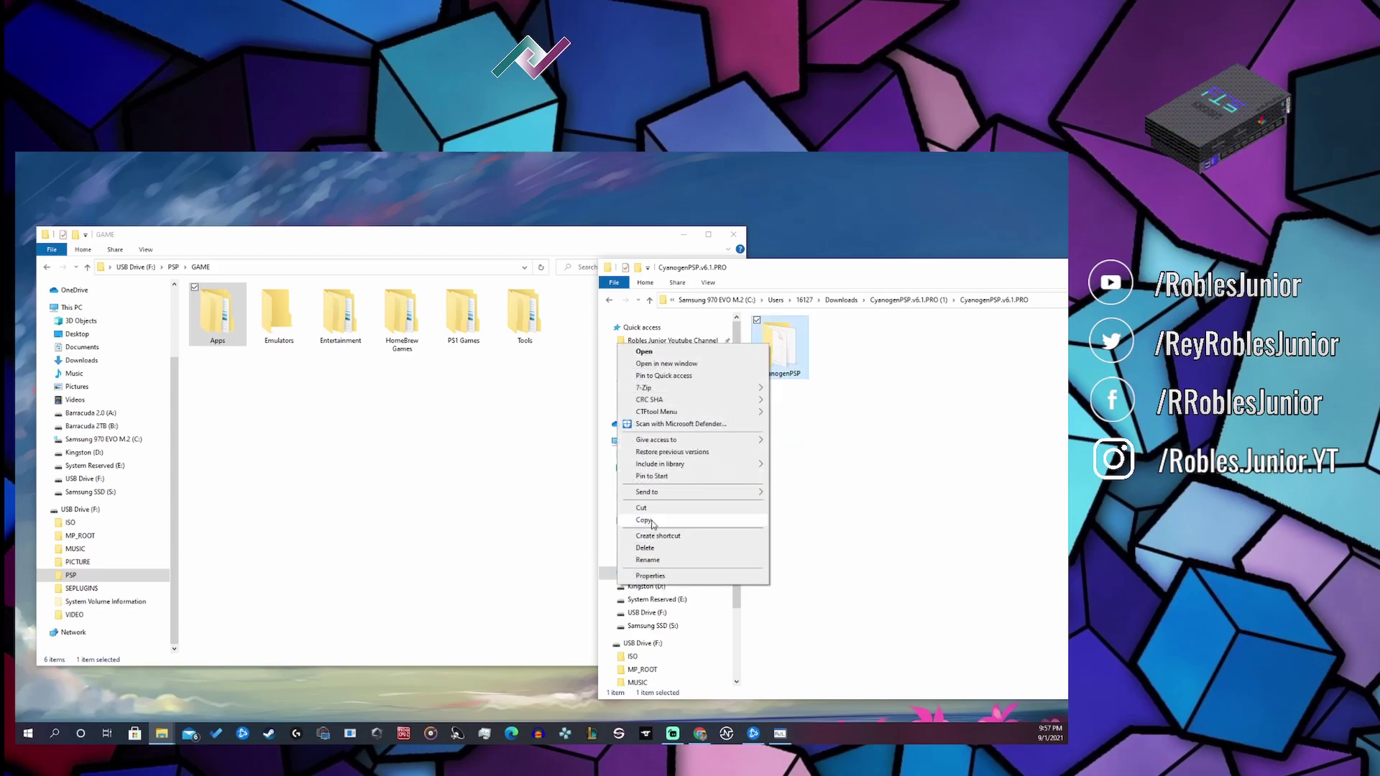
{"action": "left_click", "coordinate": [644, 519]}
{"action": "double_click", "coordinate": [217, 316]}
{"action": "right_click", "coordinate": [321, 371]}
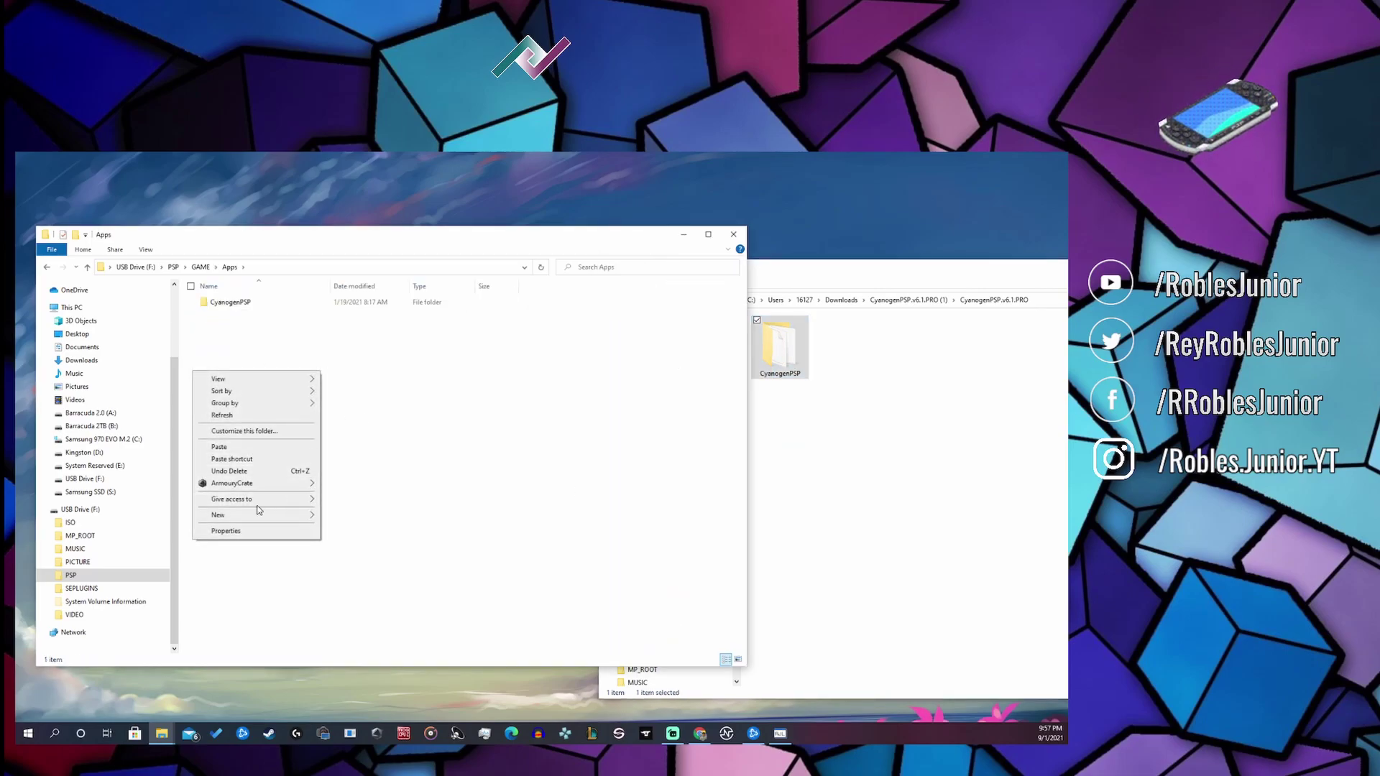
{"action": "left_click", "coordinate": [219, 447]}
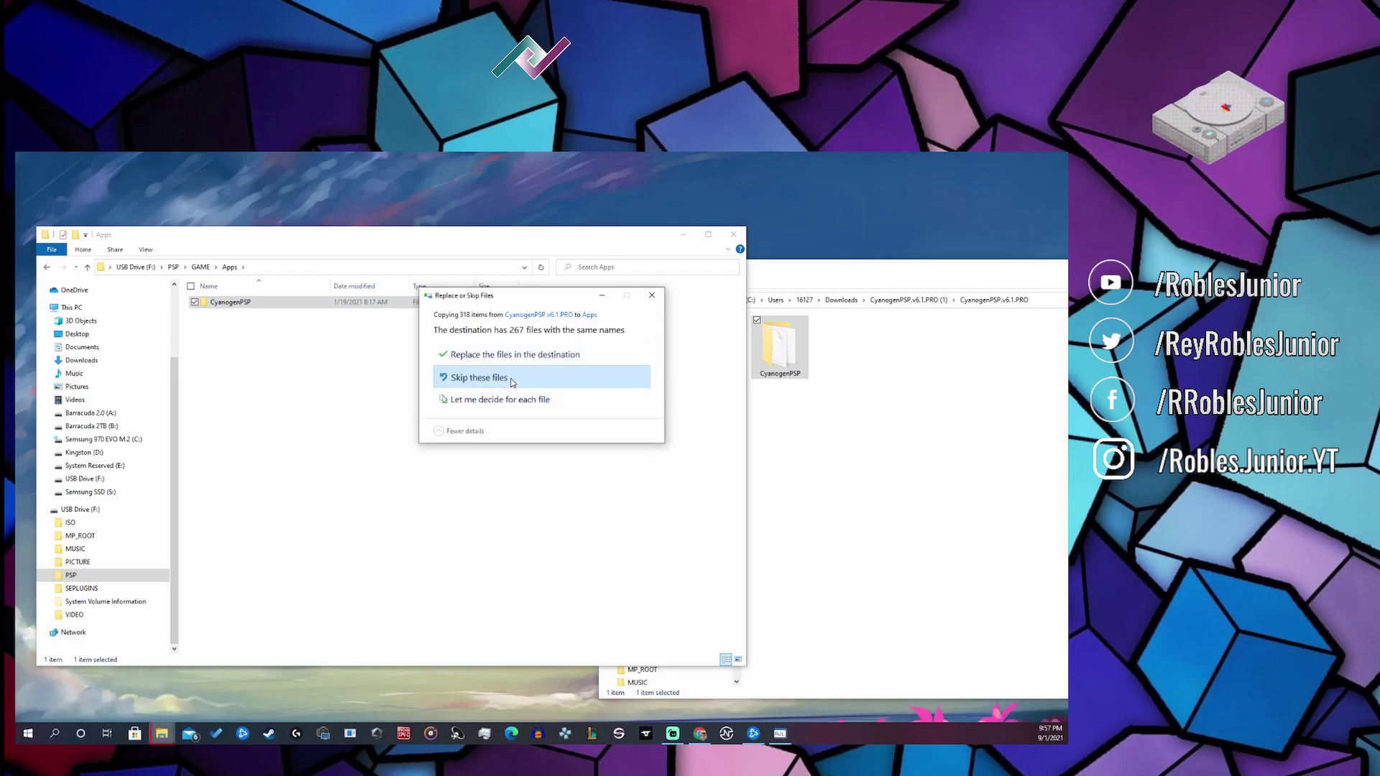
- Close the Apps folder window and the CyanogenPSP.v6.1.PRO folder window
{"action": "left_click", "coordinate": [733, 235]}
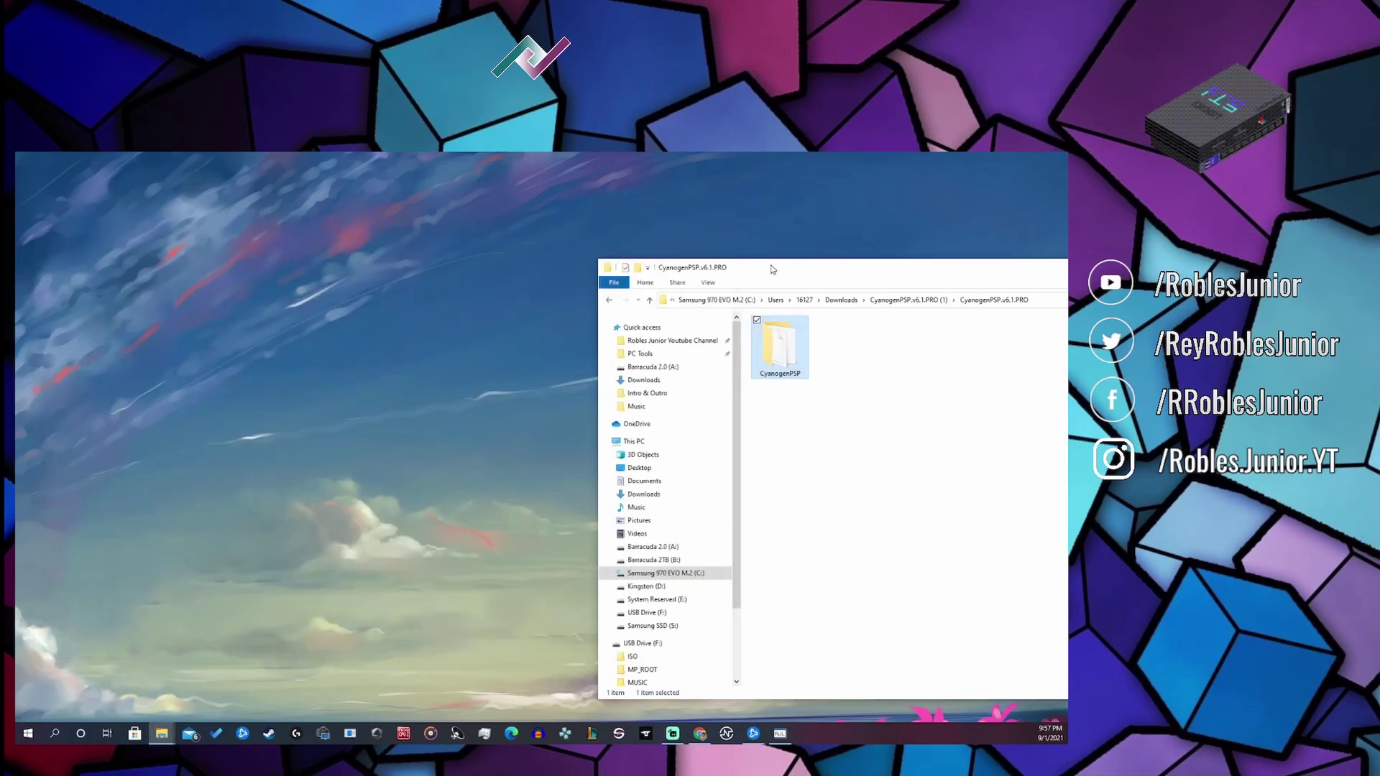
{"action": "left_click_drag", "start_coordinate": [863, 266], "coordinate": [463, 225]}
{"action": "left_click", "coordinate": [898, 227]}
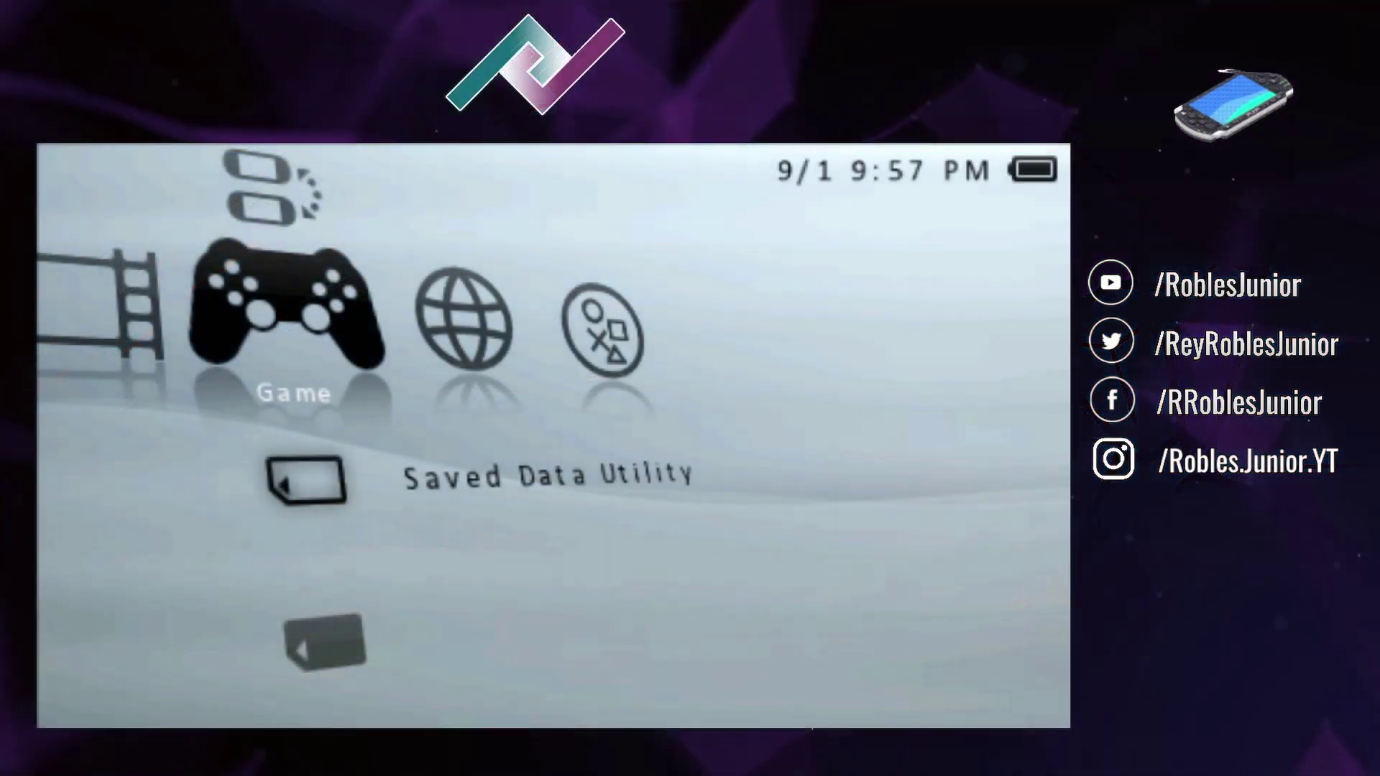
- Launch CyanogenPSP from the Apps folder in the PSP's Game category and unlock its lock screen
{"action": "key", "text": "Up"}
{"action": "key", "text": "Down"}
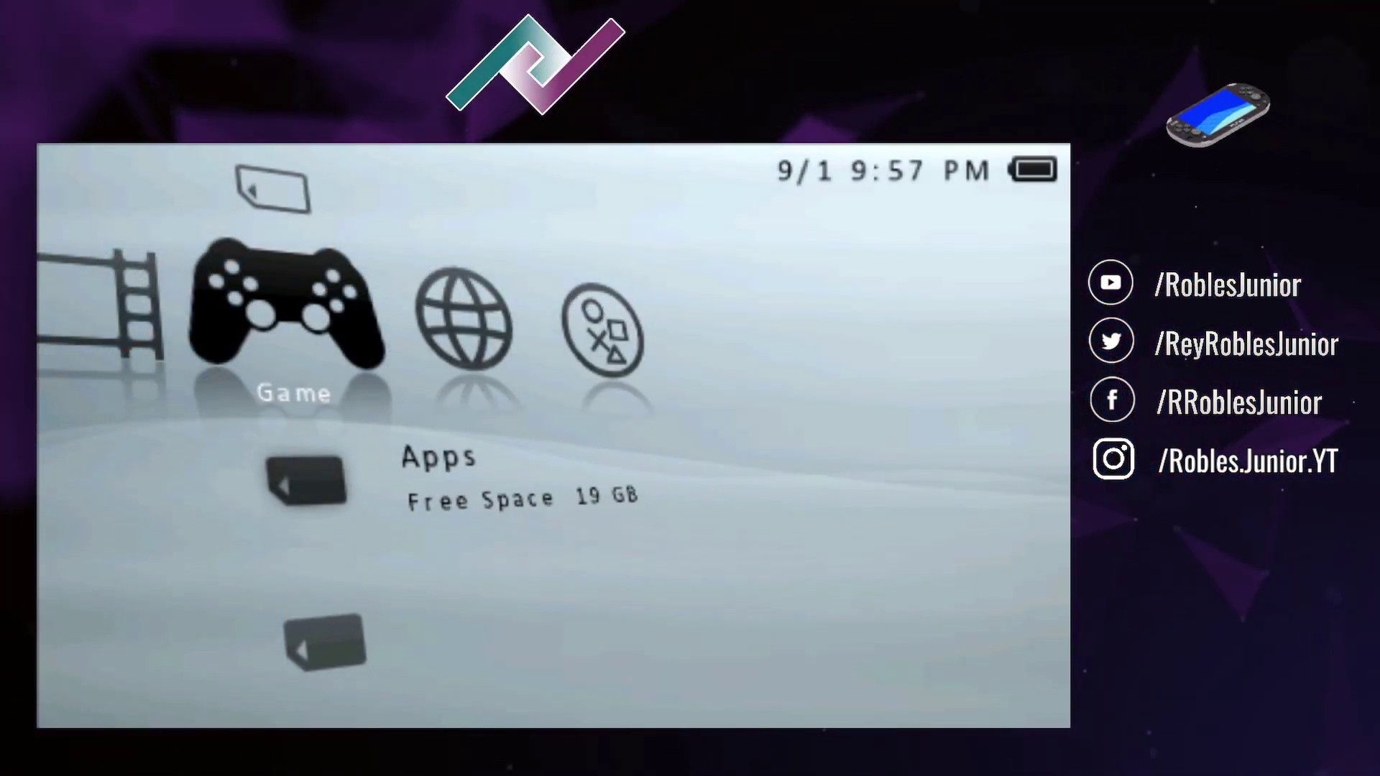
{"action": "key", "text": "z"}
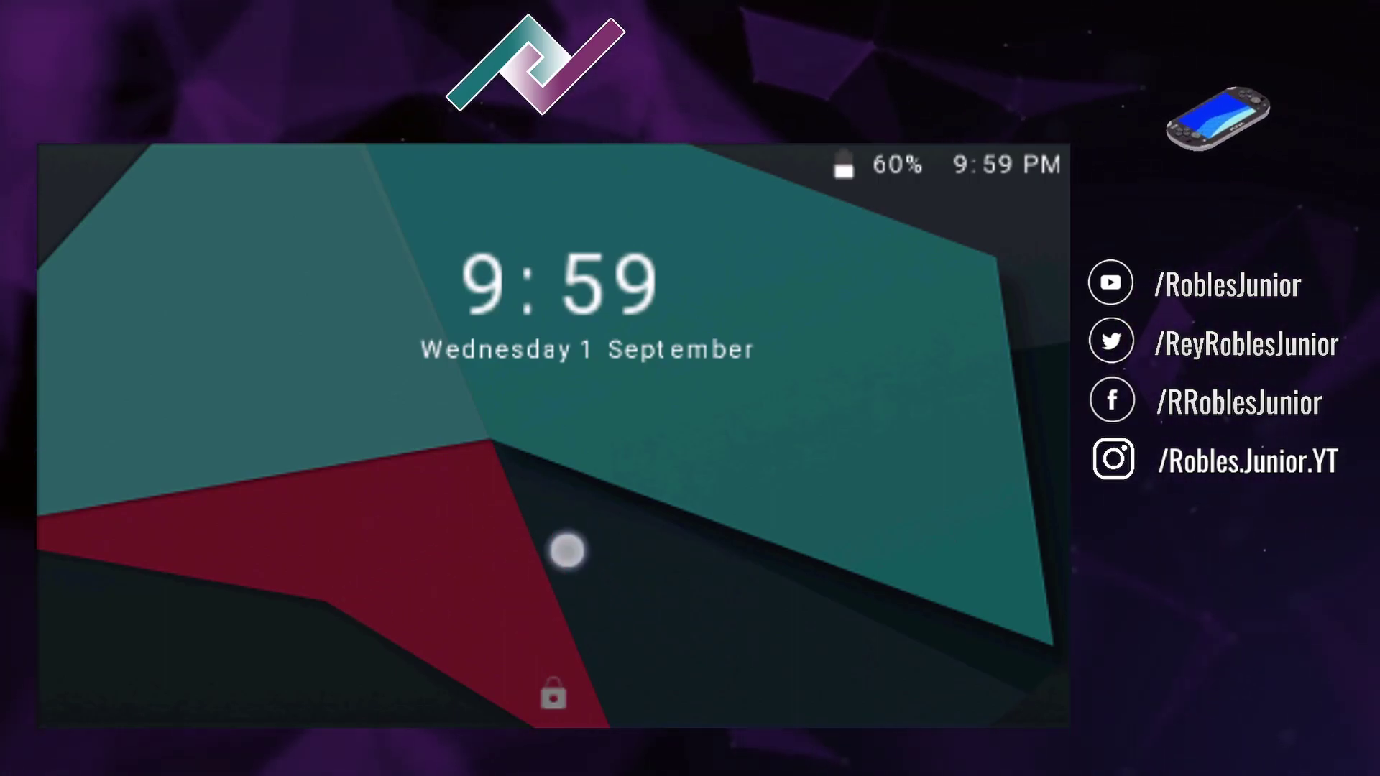
{"action": "left_click_drag", "start_coordinate": [567, 551], "coordinate": [585, 502]}
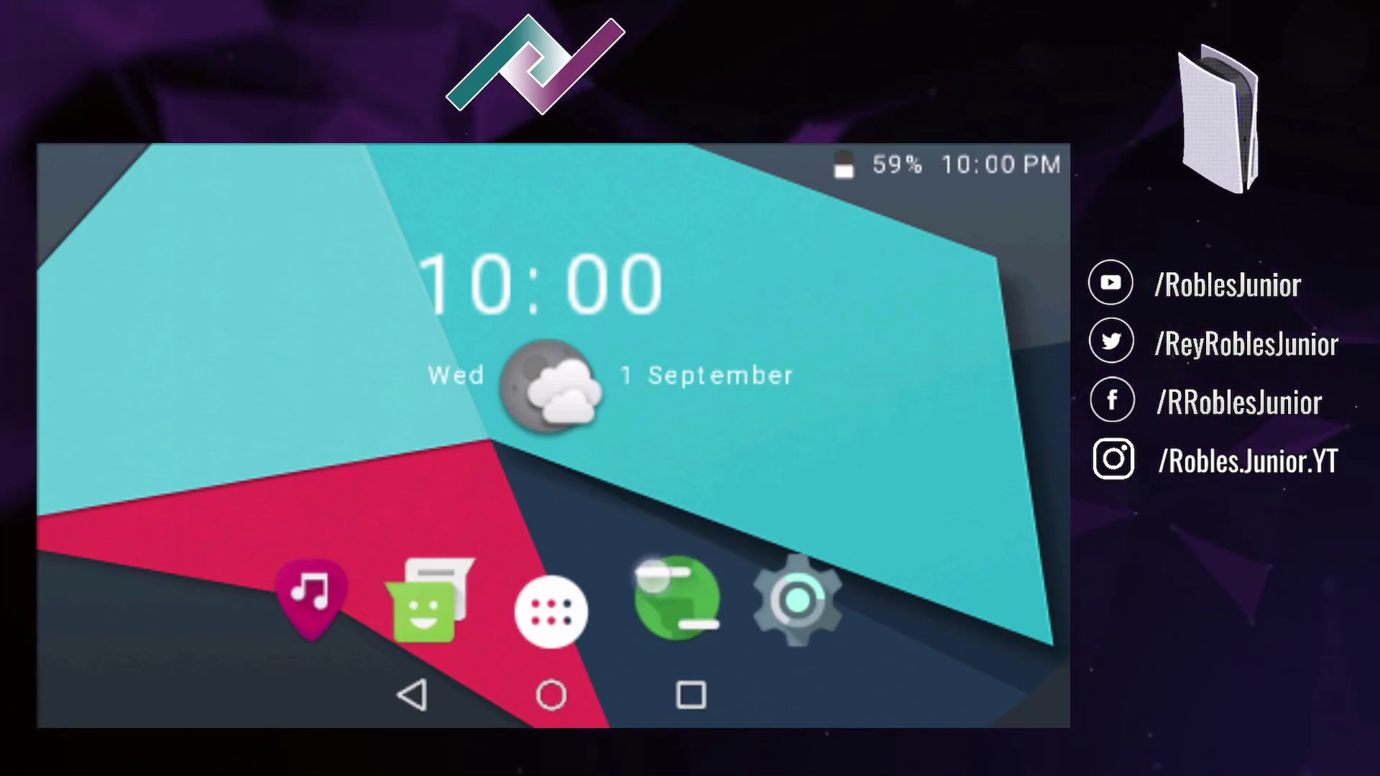
- Examine the browser, messages and music shortcuts on the home screen and look through the app drawer
{"action": "left_click", "coordinate": [672, 626]}
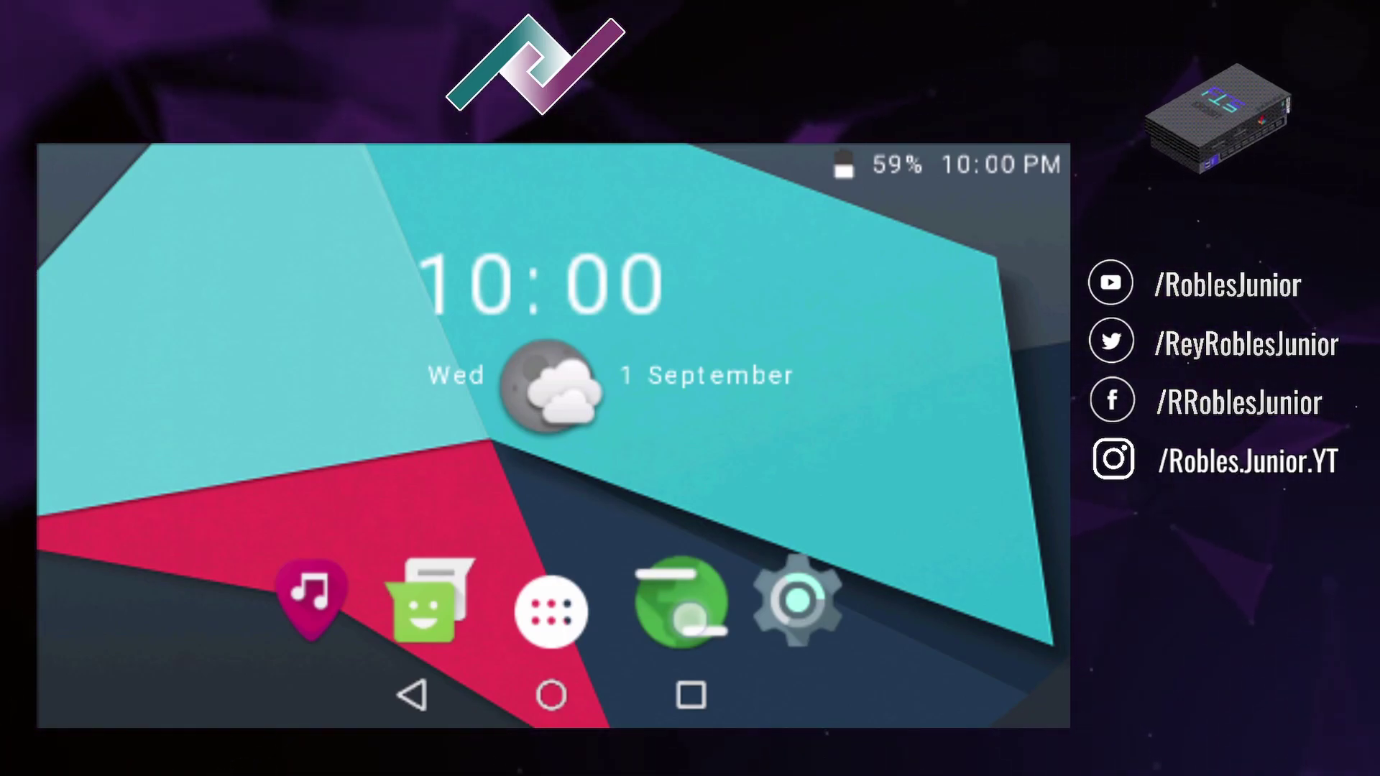
{"action": "left_click_drag", "start_coordinate": [690, 620], "coordinate": [567, 513]}
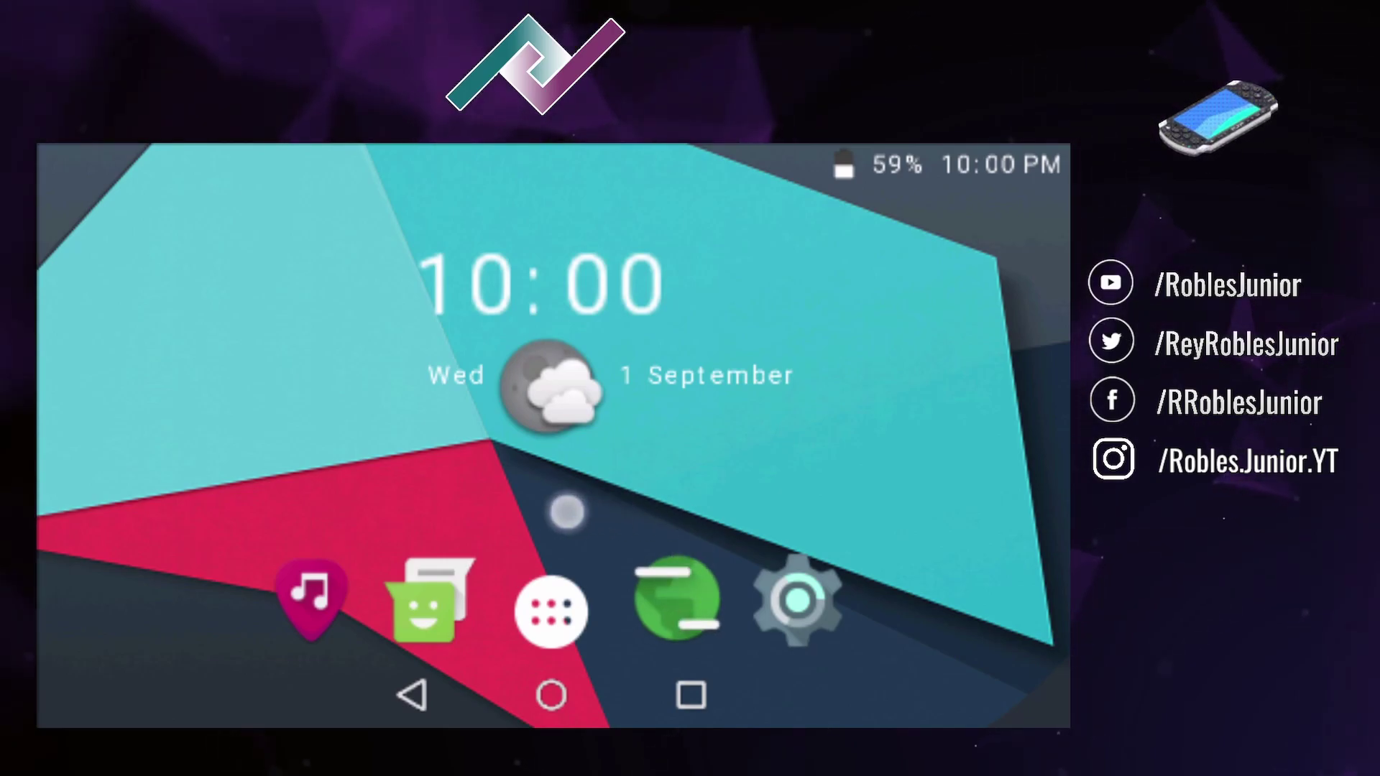
{"action": "left_click", "coordinate": [422, 670]}
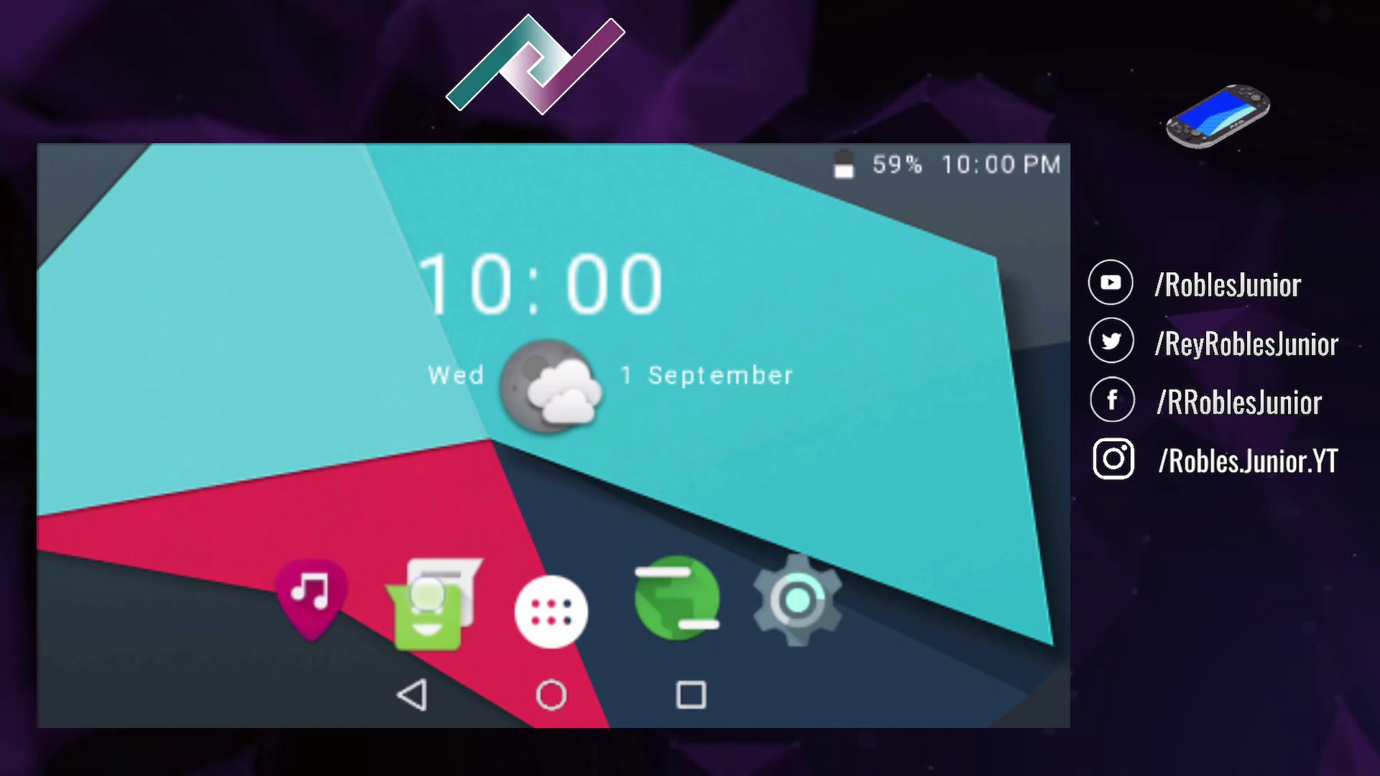
{"action": "left_click_drag", "start_coordinate": [428, 595], "coordinate": [367, 530]}
{"action": "left_click_drag", "start_coordinate": [309, 592], "coordinate": [272, 590]}
{"action": "left_click", "coordinate": [306, 608]}
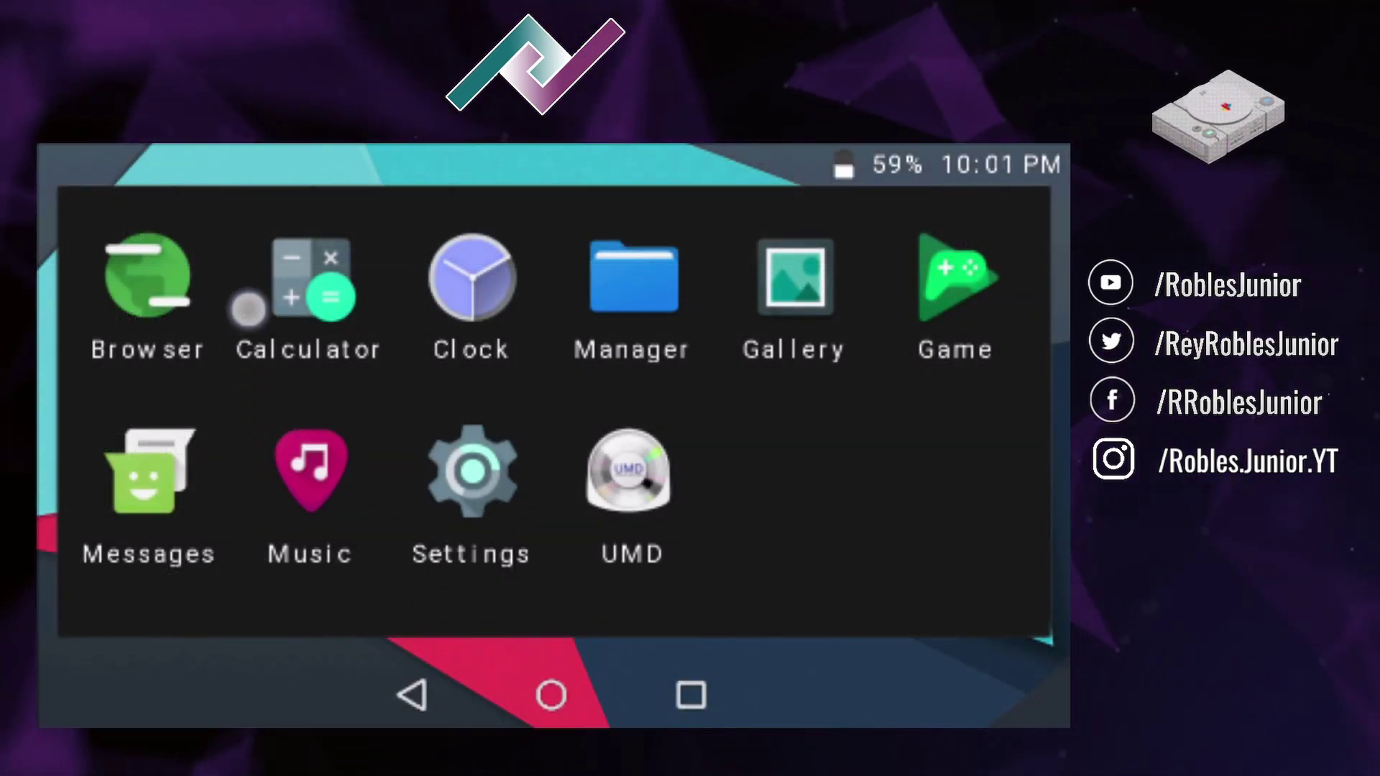
{"action": "key", "text": "Escape"}
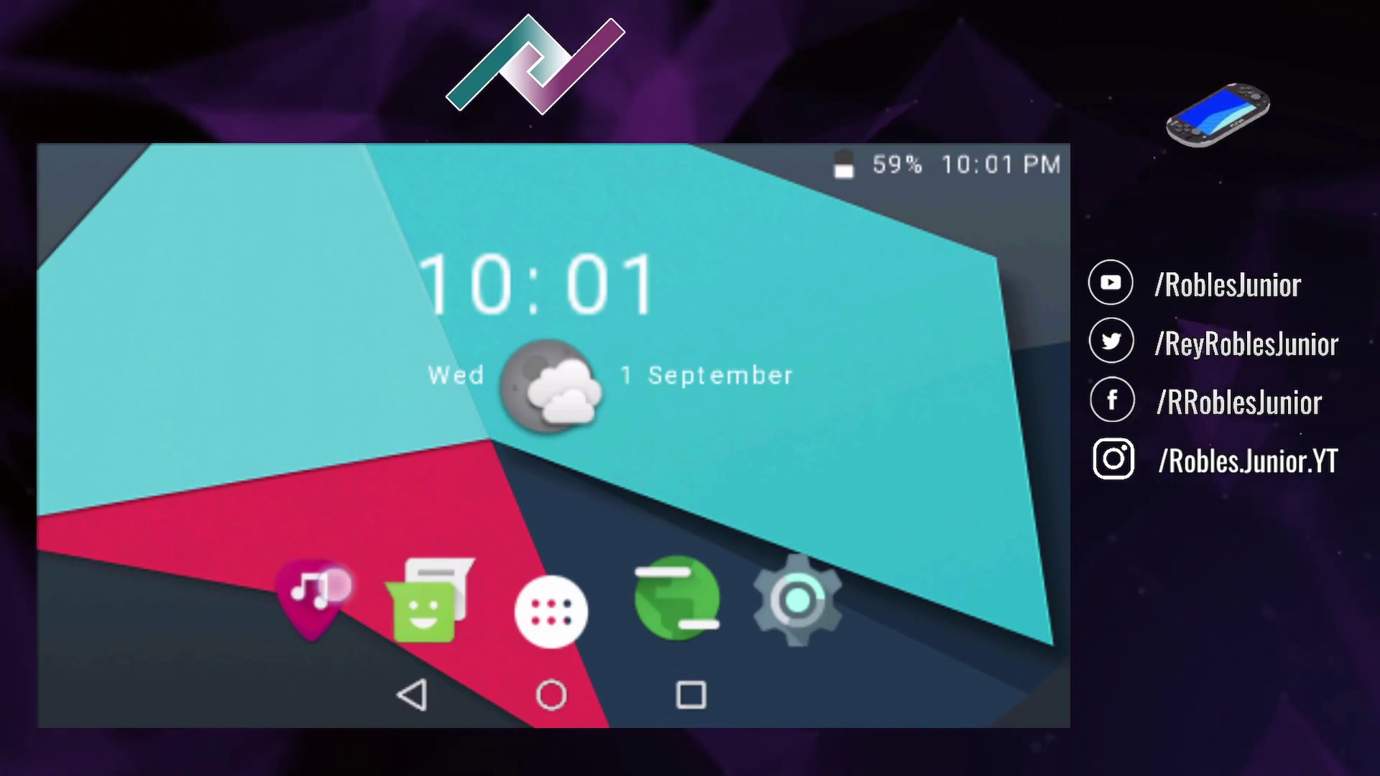
{"action": "left_click", "coordinate": [335, 586]}
{"action": "key", "text": "Escape"}
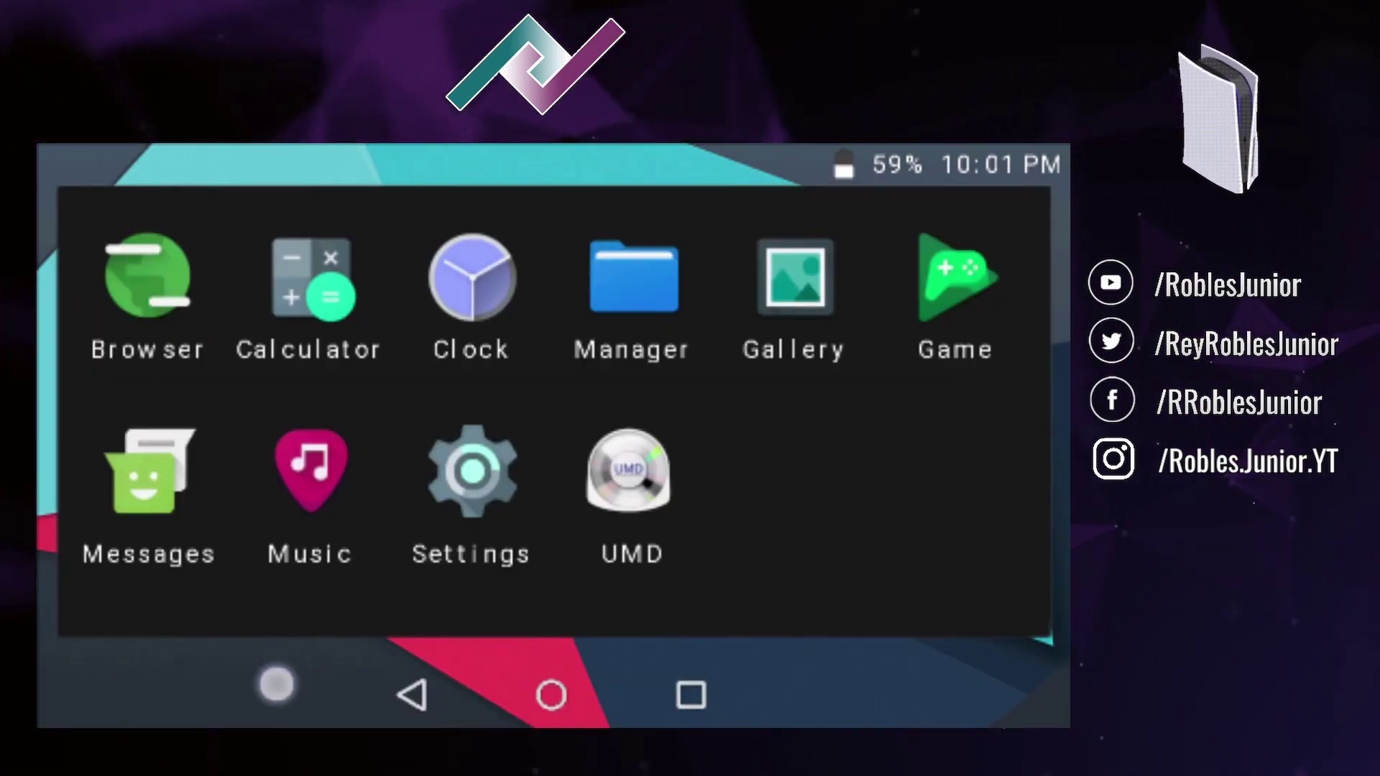
{"action": "key", "text": "Escape"}
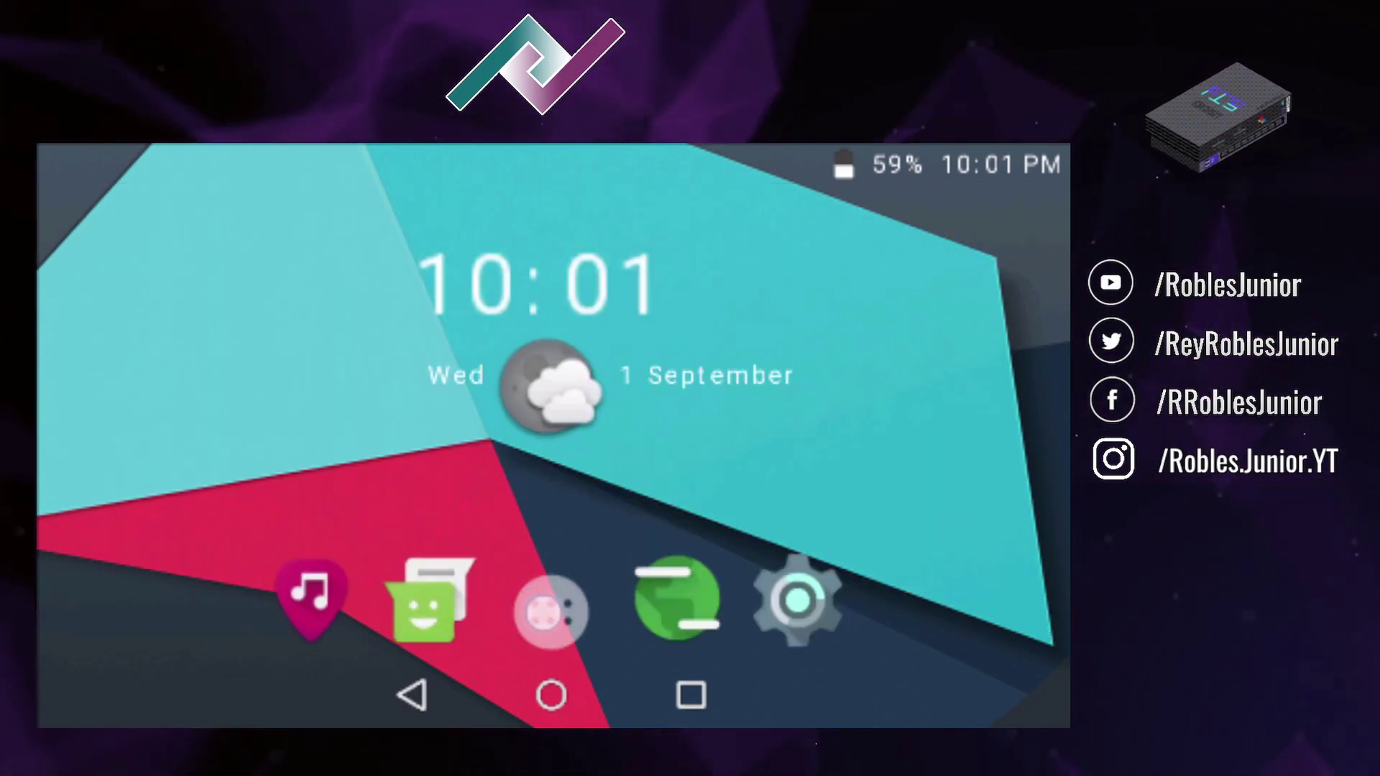
- Open the Clock app from the app drawer, view its stopwatch page, and leave the app
{"action": "left_click", "coordinate": [550, 611]}
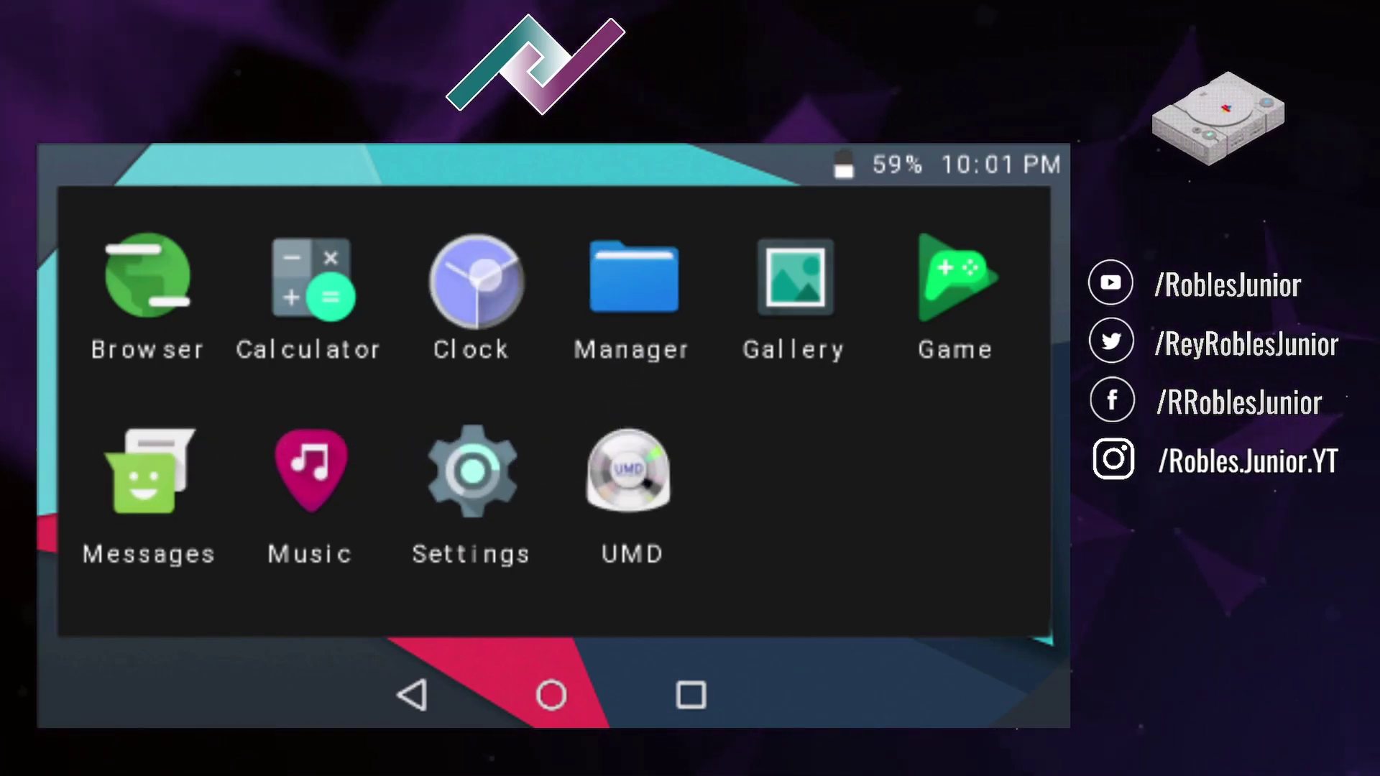
{"action": "left_click", "coordinate": [471, 280]}
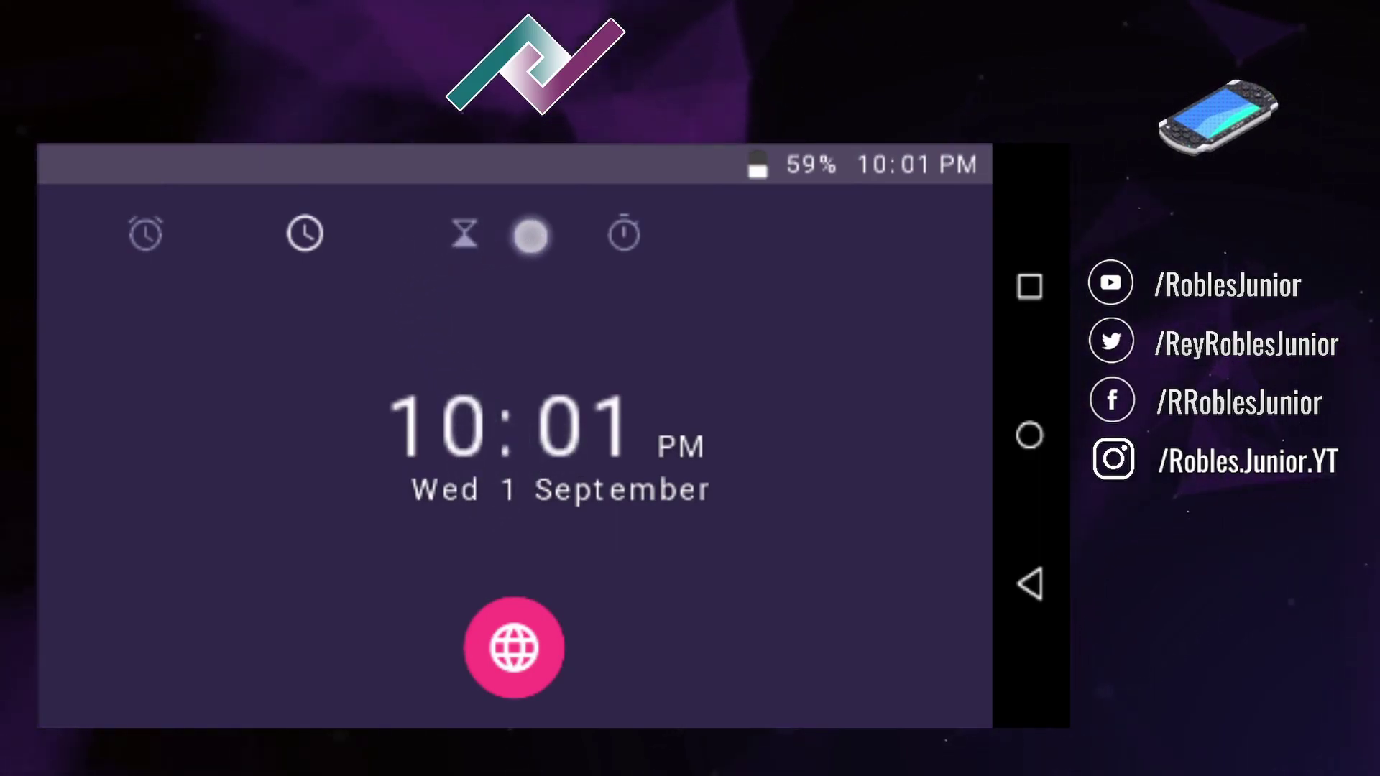
{"action": "left_click", "coordinate": [660, 235]}
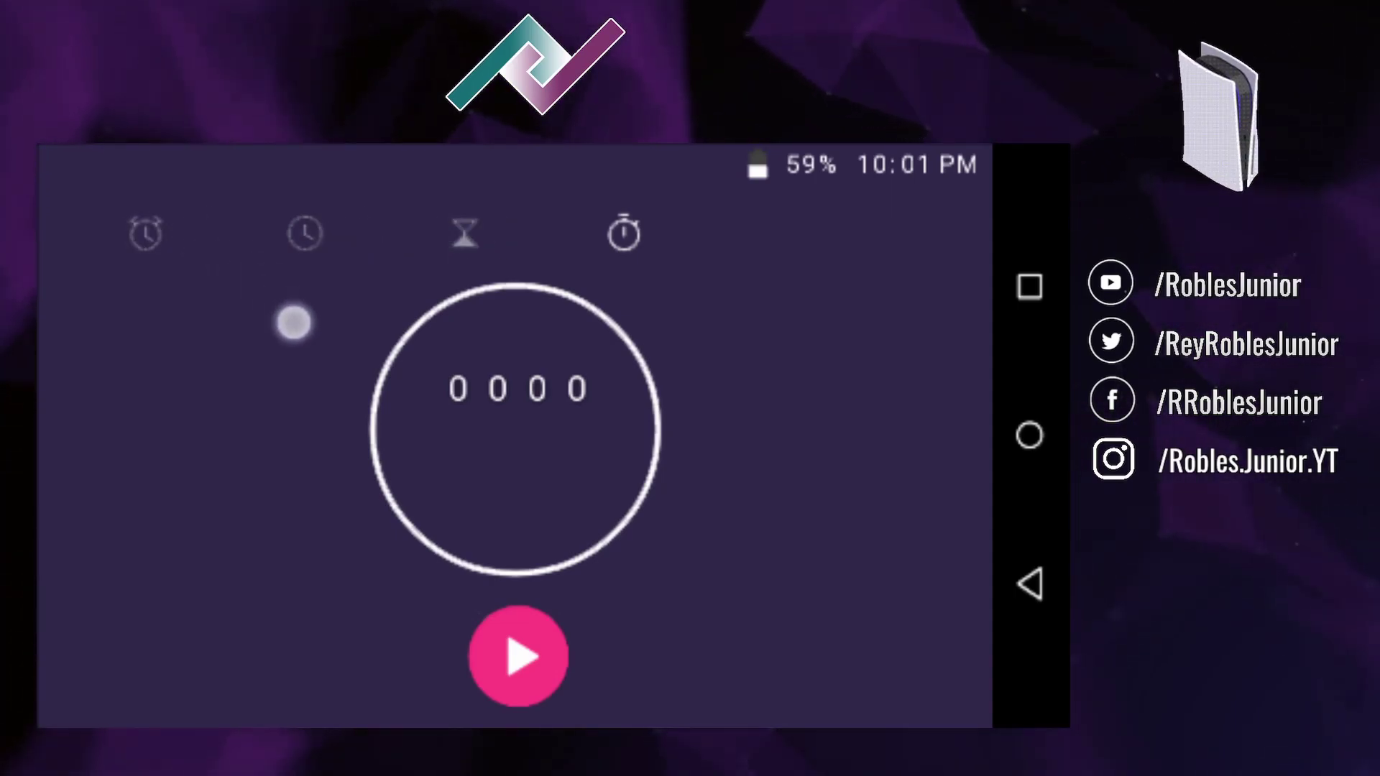
{"action": "key", "text": "Escape"}
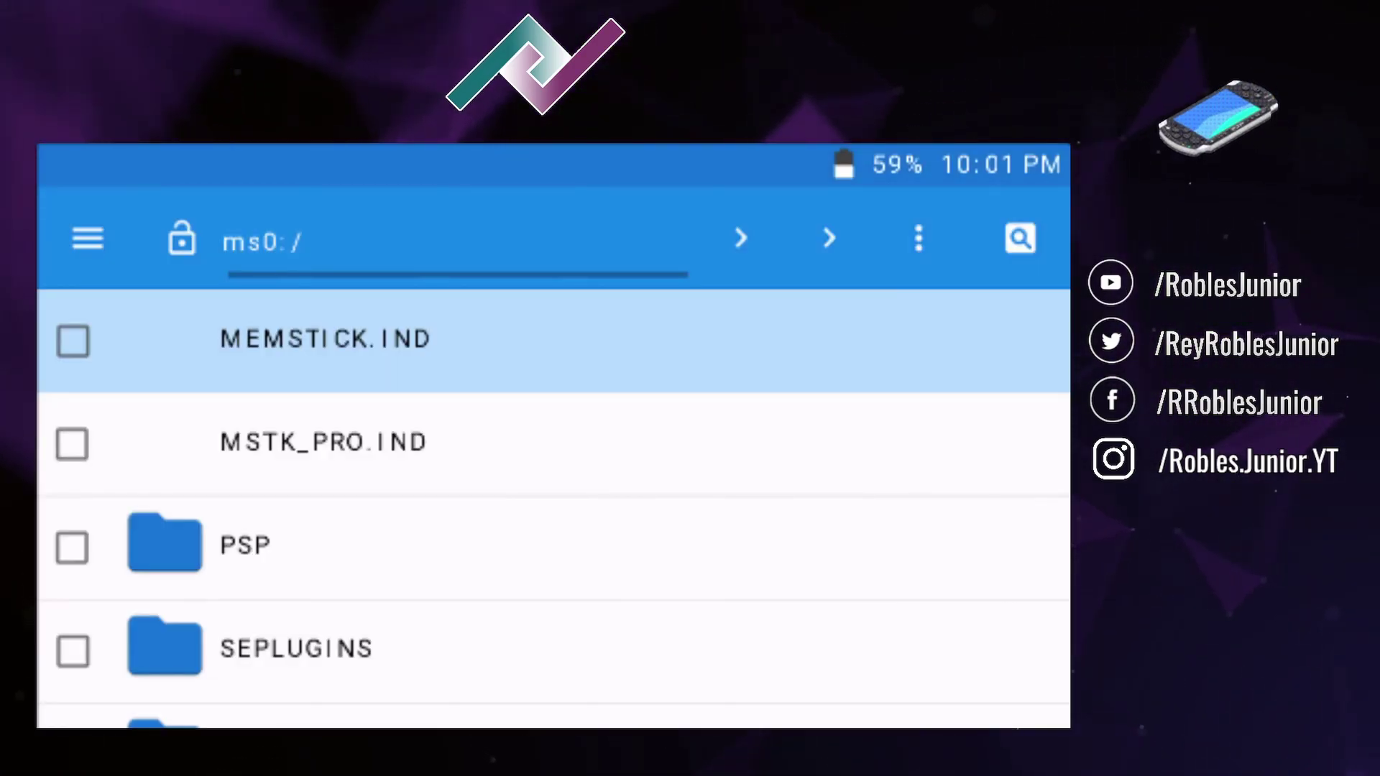
- Browse the files and folders in the memory stick root (ms0:/) in the file manager
{"action": "key", "text": "Down"}
{"action": "key", "text": "Down"}
{"action": "key", "text": "Down"}
{"action": "key", "text": "Down"}
{"action": "key", "text": "Down"}
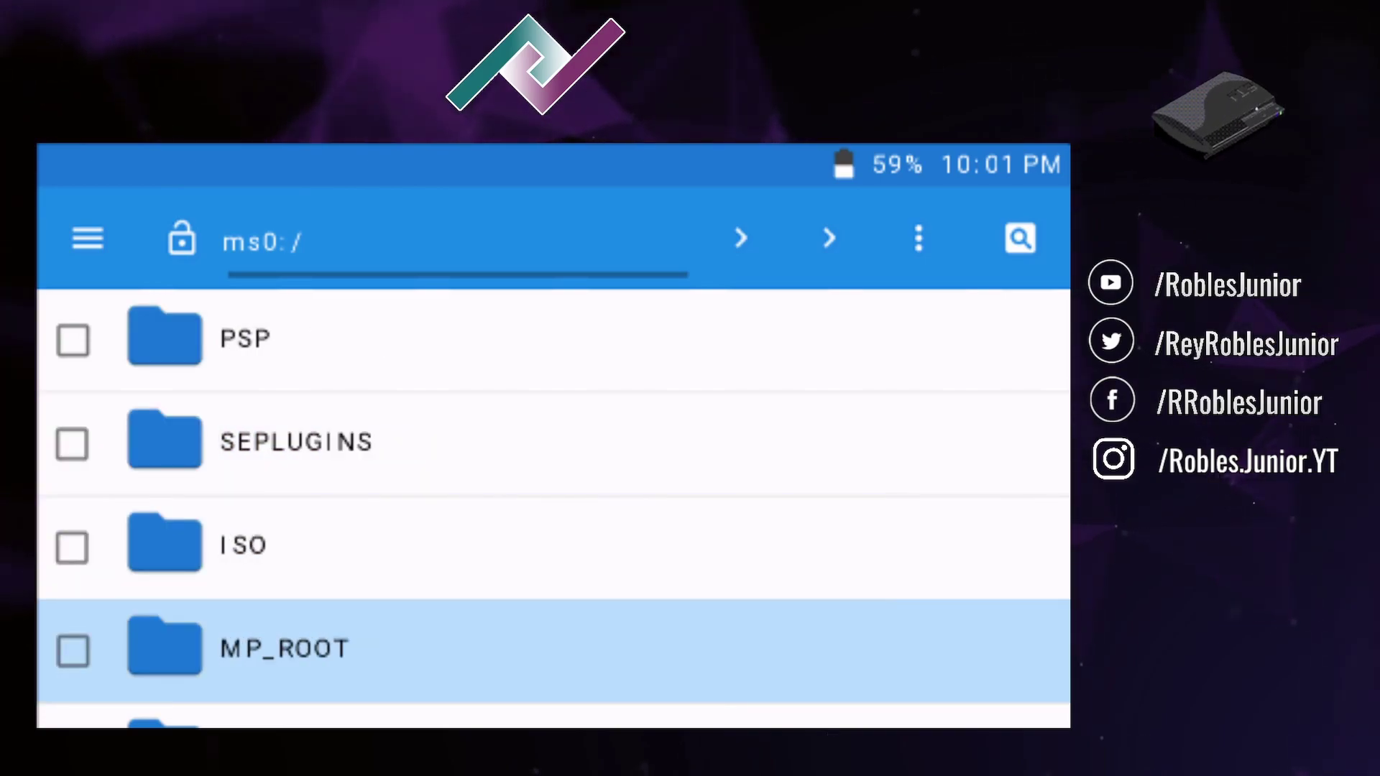
{"action": "key", "text": "Down"}
{"action": "key", "text": "Down"}
{"action": "key", "text": "Down"}
{"action": "key", "text": "Down"}
{"action": "key", "text": "Up"}
{"action": "key", "text": "Up"}
{"action": "key", "text": "Up"}
{"action": "key", "text": "Up"}
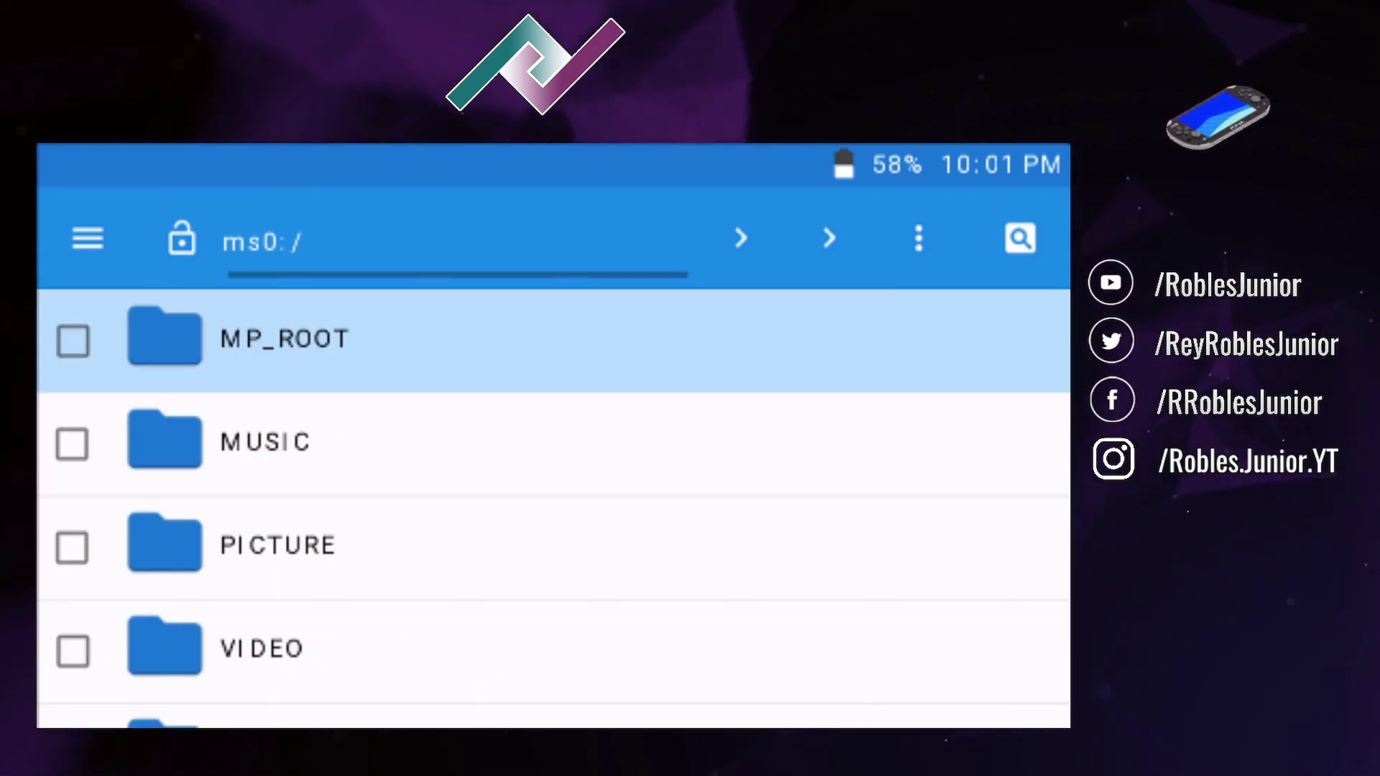
{"action": "key", "text": "Down"}
{"action": "key", "text": "Down"}
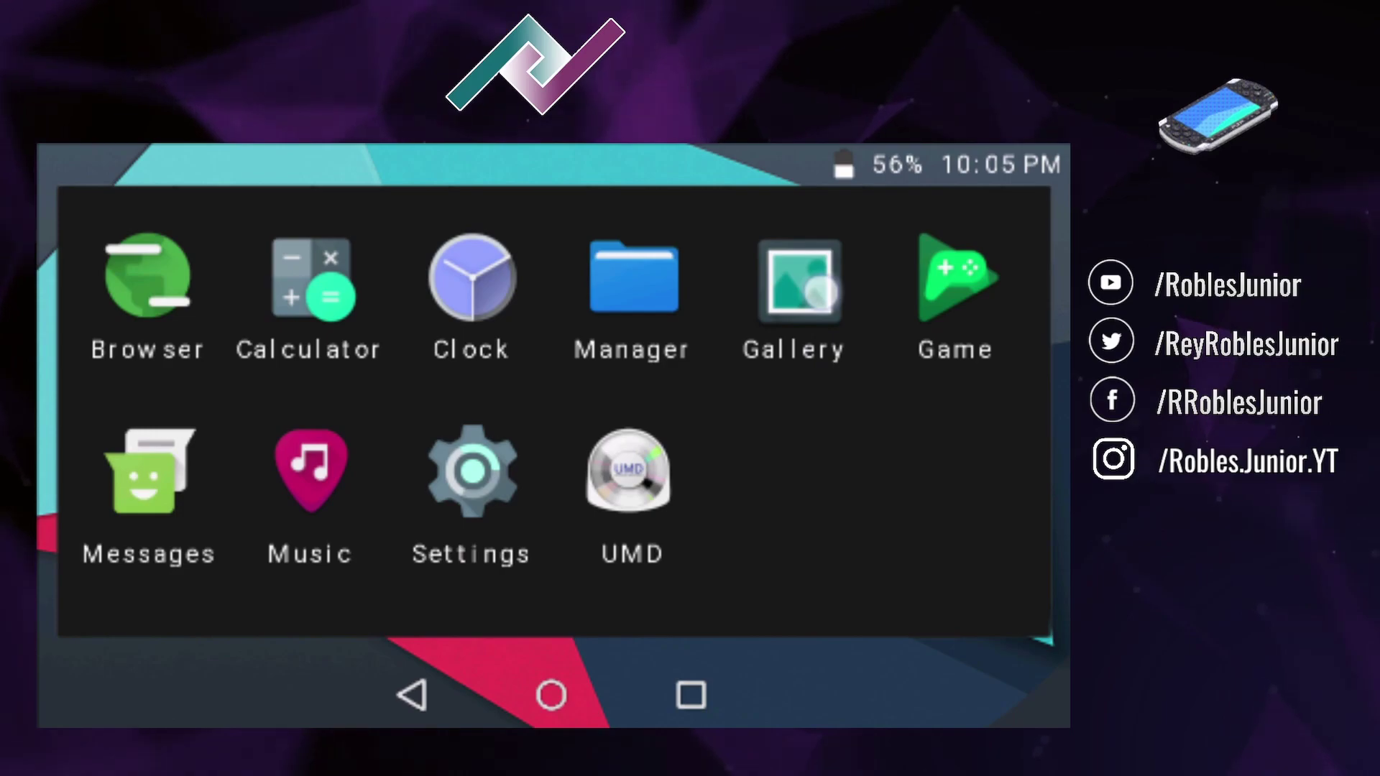
- Open the Gallery app and look through its list of albums
{"action": "left_click", "coordinate": [820, 291]}
{"action": "key", "text": "Down"}
{"action": "key", "text": "Up"}
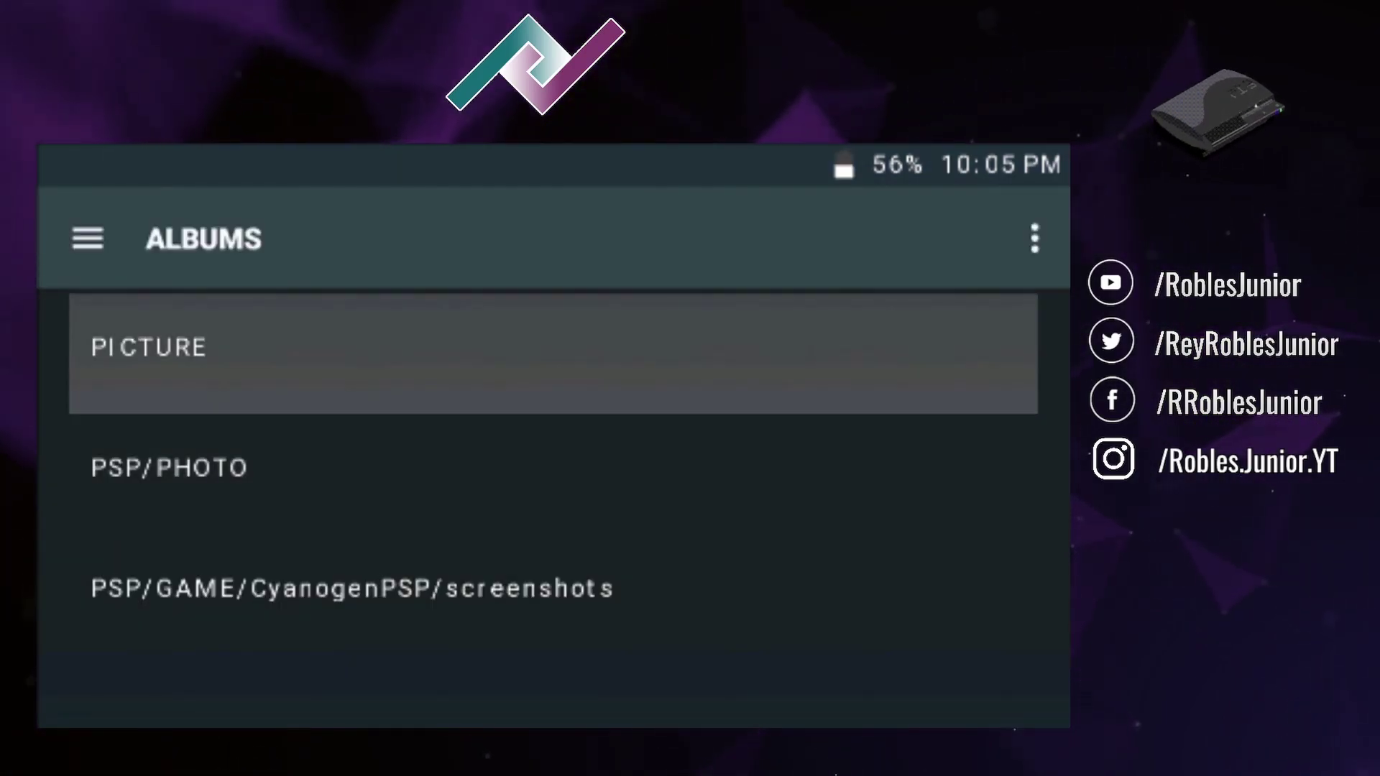
{"action": "key", "text": "Down"}
{"action": "key", "text": "Down"}
{"action": "key", "text": "Up"}
{"action": "key", "text": "Up"}
{"action": "key", "text": "Up"}
{"action": "key", "text": "Down"}
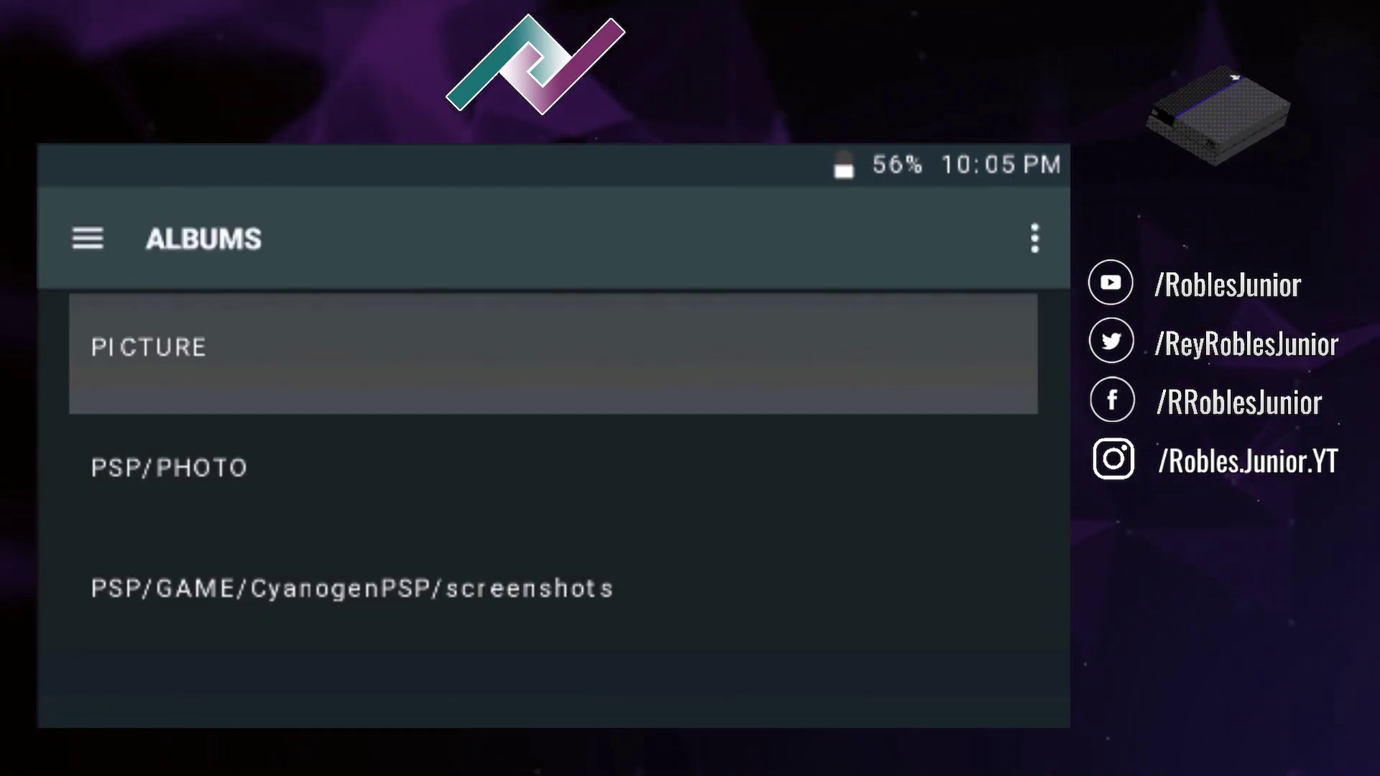
{"action": "key", "text": "Up"}
{"action": "key", "text": "Down"}
{"action": "key", "text": "Down"}
{"action": "key", "text": "Up"}
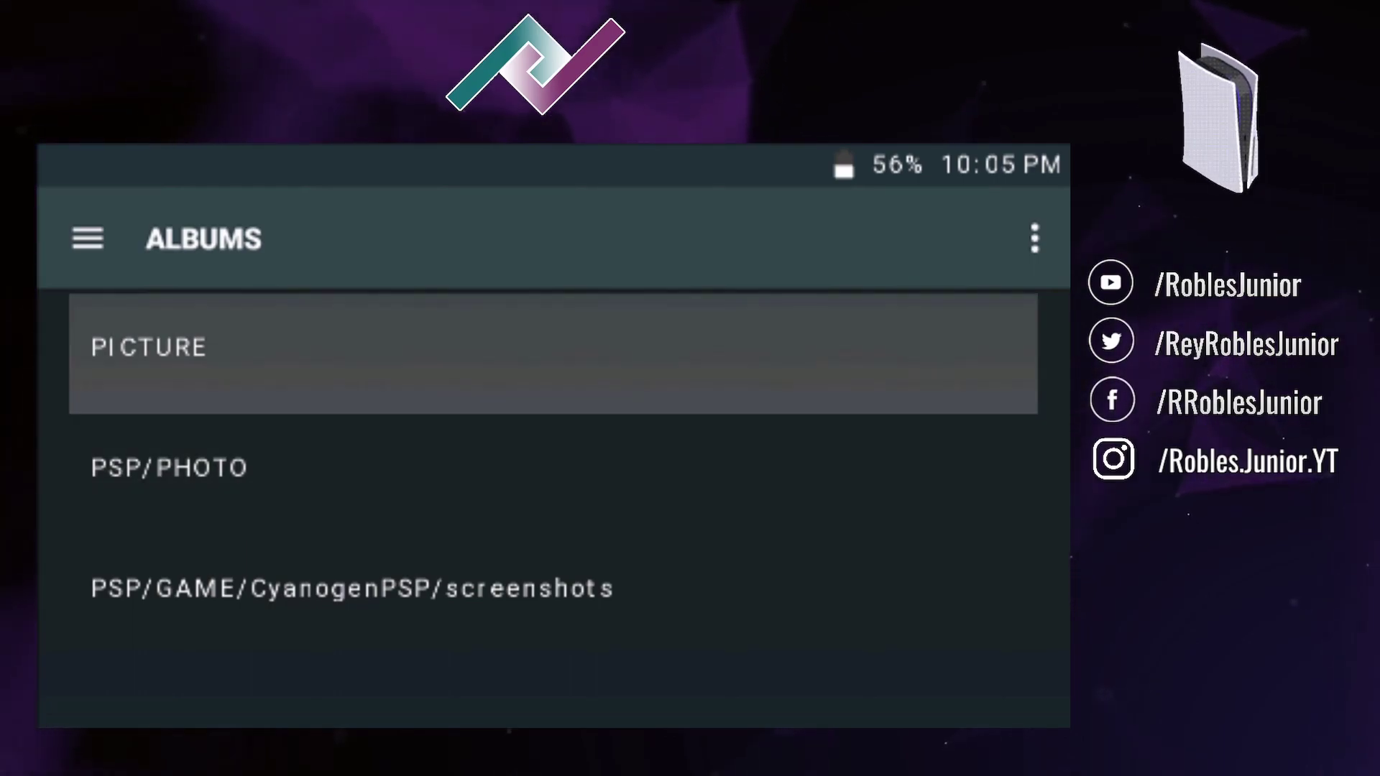
- Open the PICTURE album, look through its image files, and leave the Gallery
{"action": "key", "text": "Return"}
{"action": "key", "text": "Down"}
{"action": "key", "text": "Down"}
{"action": "key", "text": "Up"}
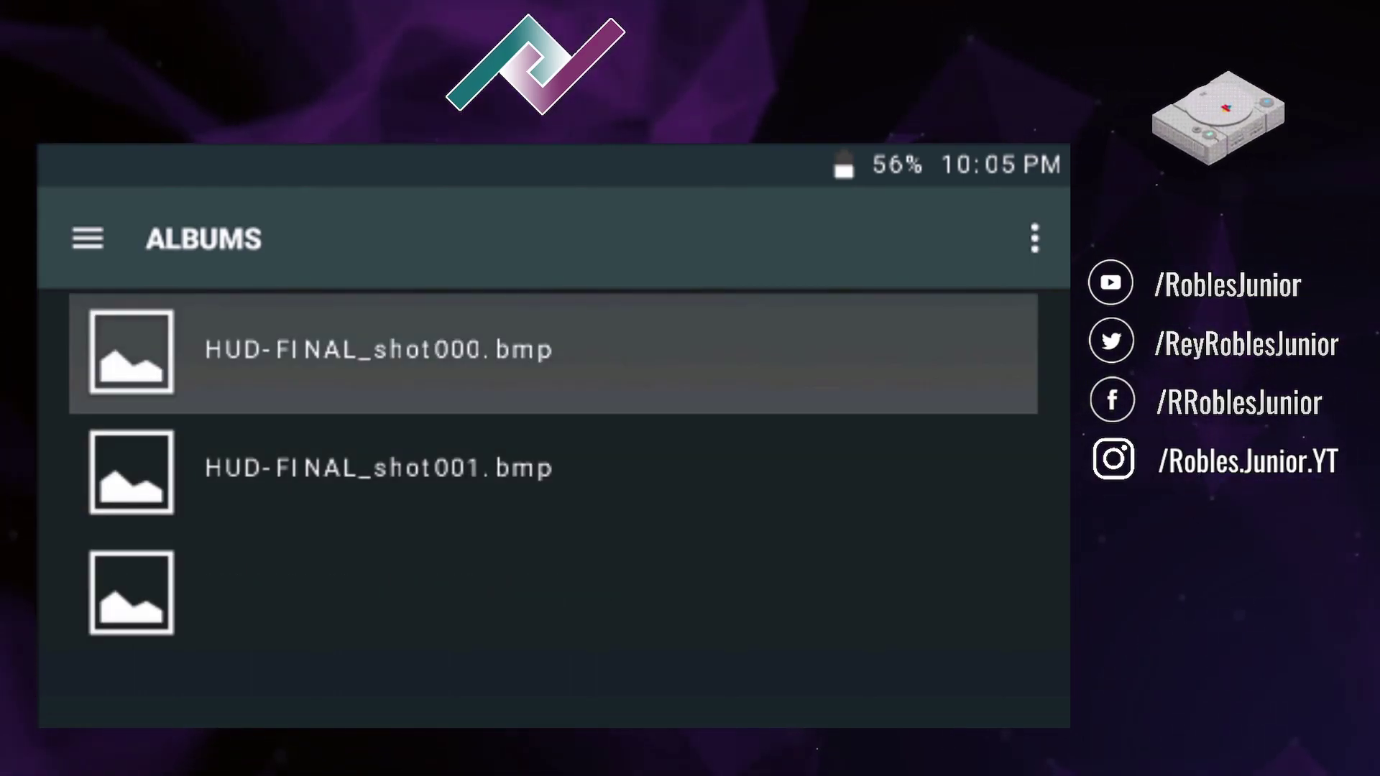
{"action": "key", "text": "Home"}
- Open the Game app and show its ISO/CSO game list
{"action": "key", "text": "Return"}
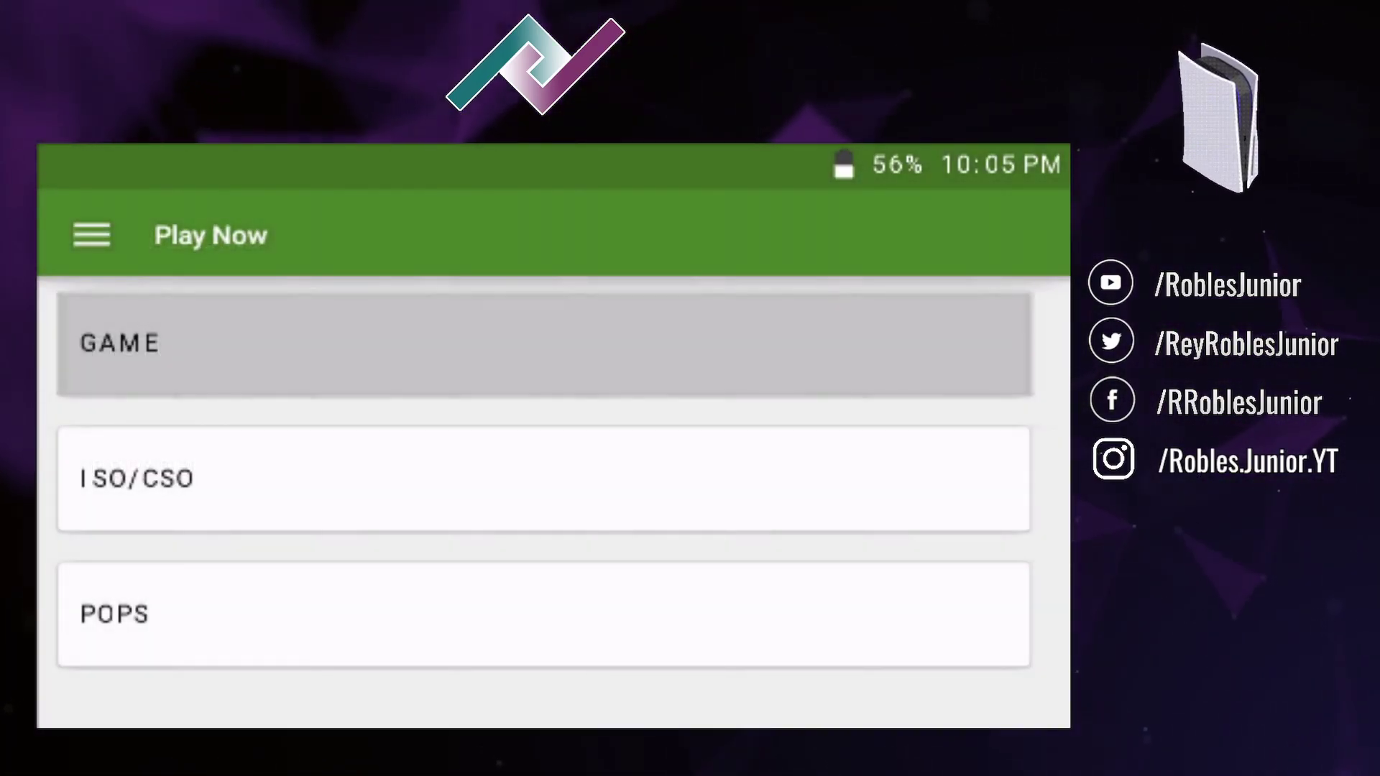
{"action": "key", "text": "Down"}
{"action": "key", "text": "Up"}
{"action": "key", "text": "Up"}
{"action": "key", "text": "Up"}
{"action": "key", "text": "Return"}
- Look through the ISO games in the list and leave the Game app
{"action": "key", "text": "Up"}
{"action": "key", "text": "Down"}
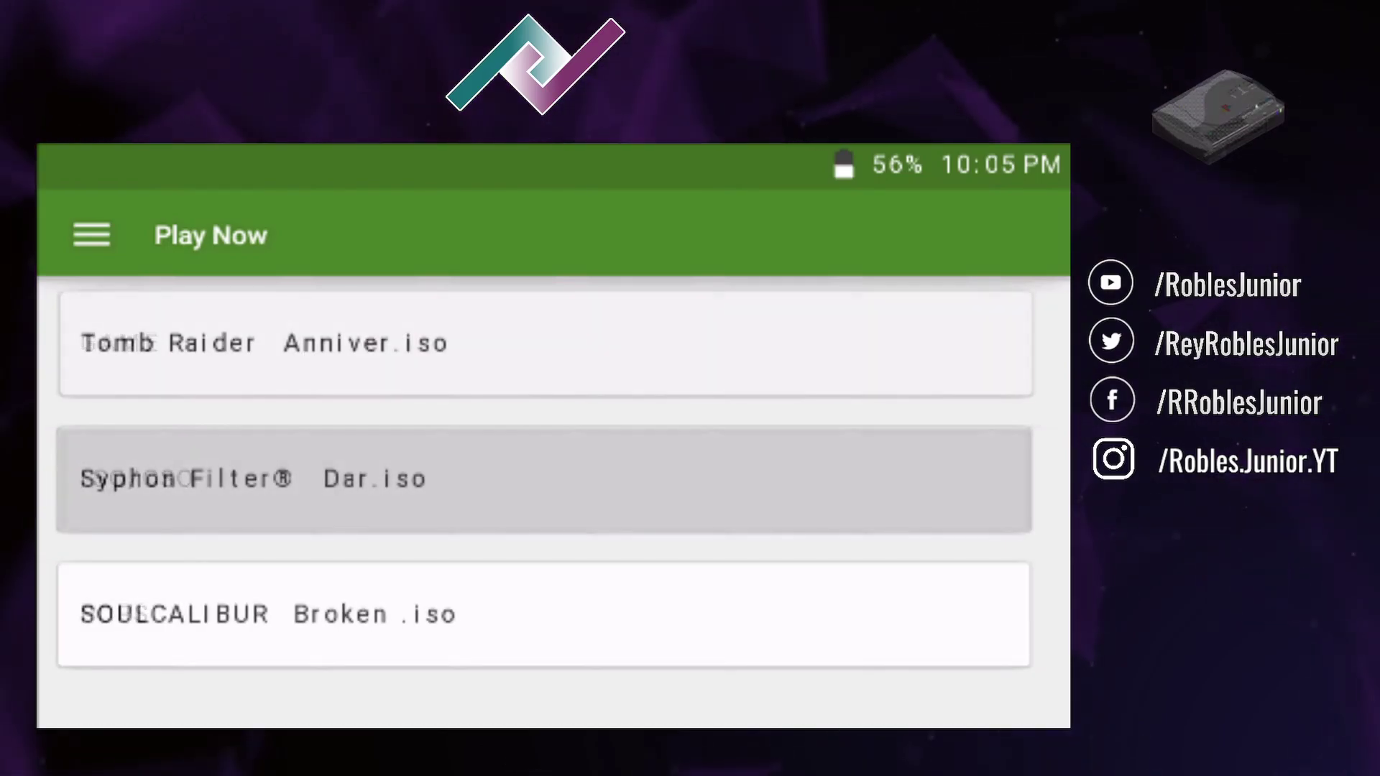
{"action": "key", "text": "Down"}
{"action": "key", "text": "Down"}
{"action": "key", "text": "Down"}
{"action": "key", "text": "Down"}
{"action": "key", "text": "Down"}
{"action": "key", "text": "Down"}
{"action": "key", "text": "Down"}
{"action": "key", "text": "Home"}
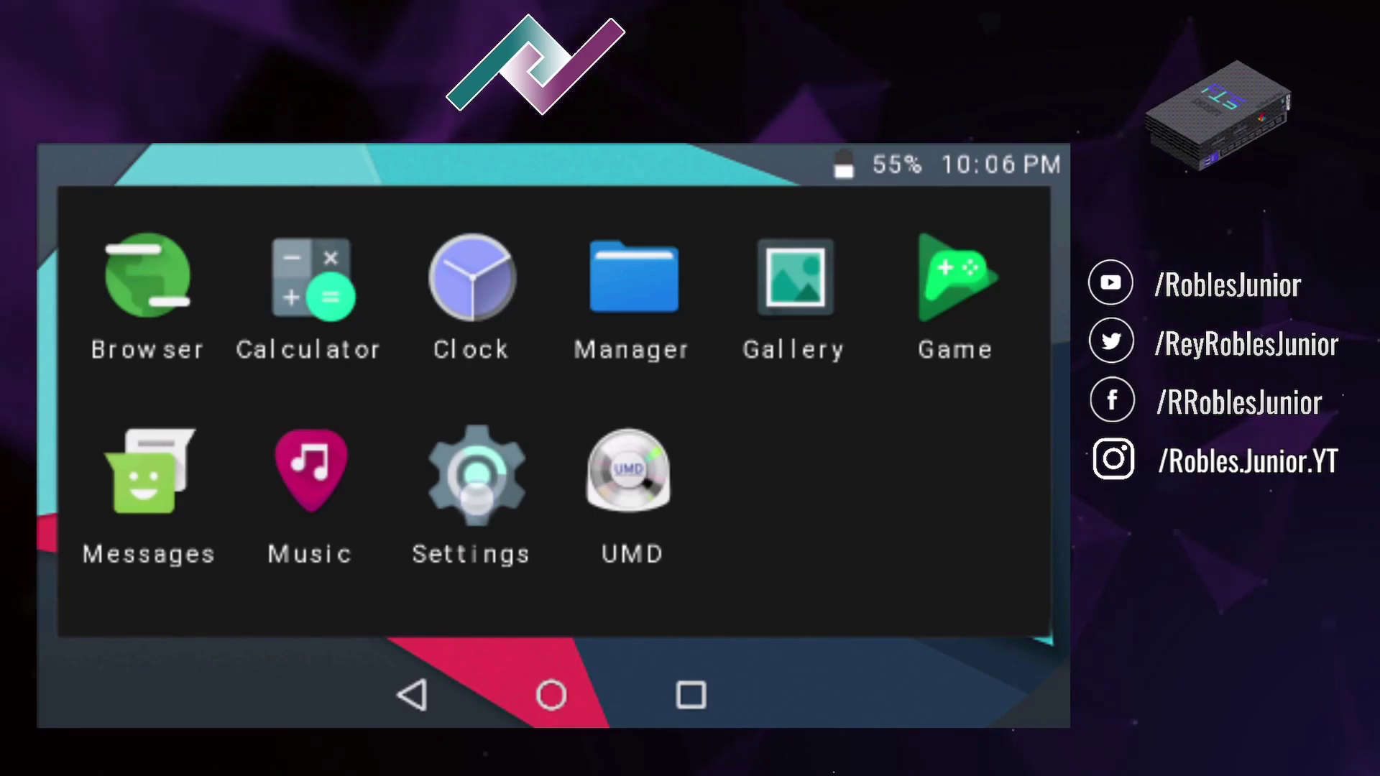
- Open the Settings app, check the Wi-Fi page, and return to the settings list
{"action": "left_click", "coordinate": [476, 497]}
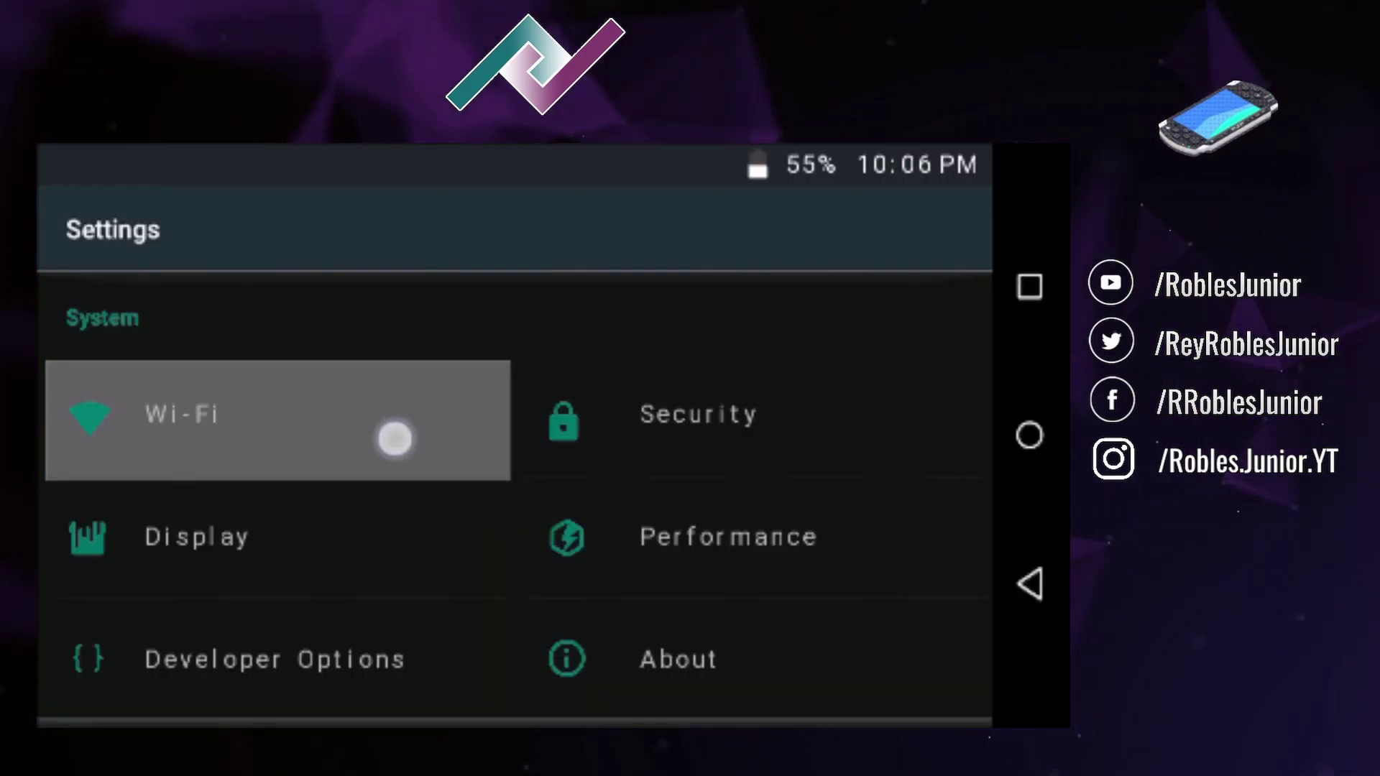
{"action": "left_click", "coordinate": [395, 438]}
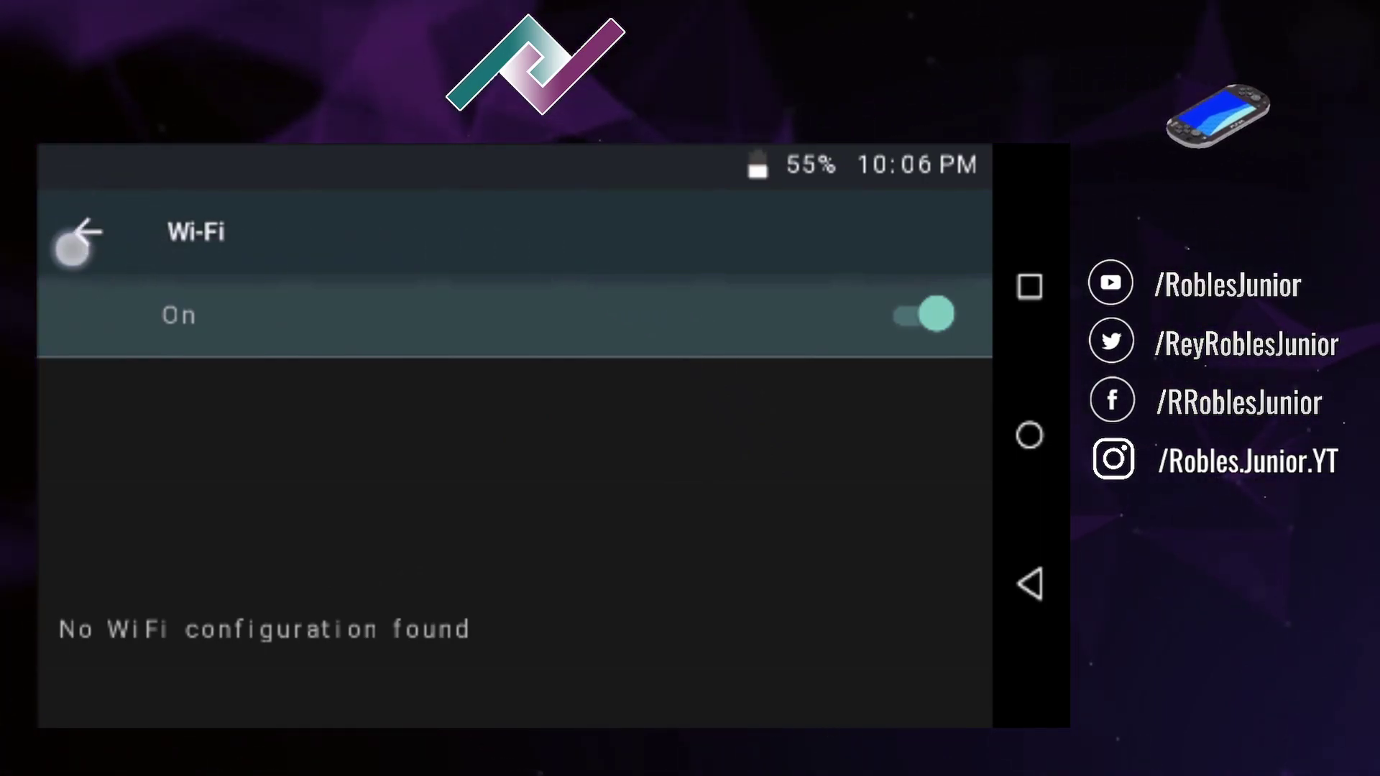
{"action": "left_click", "coordinate": [81, 241]}
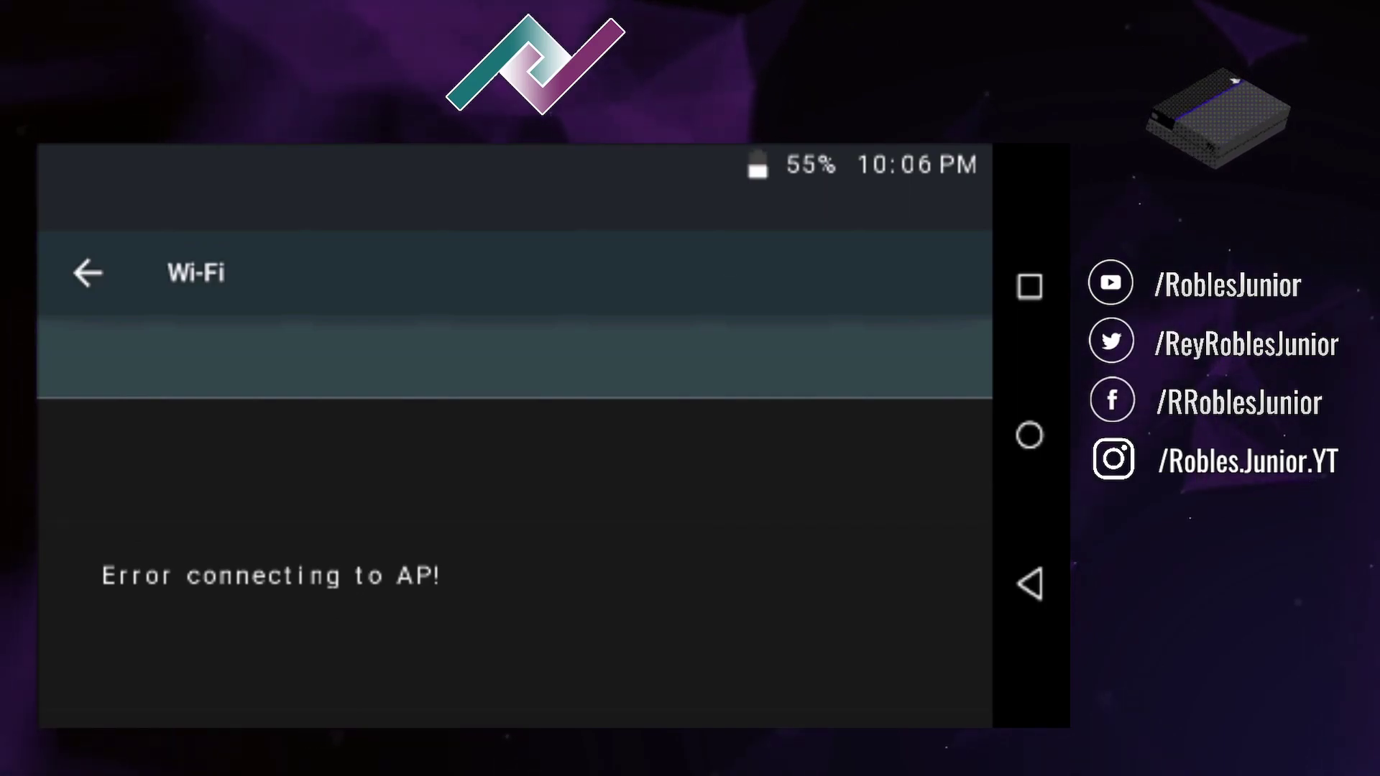
{"action": "left_click", "coordinate": [79, 248]}
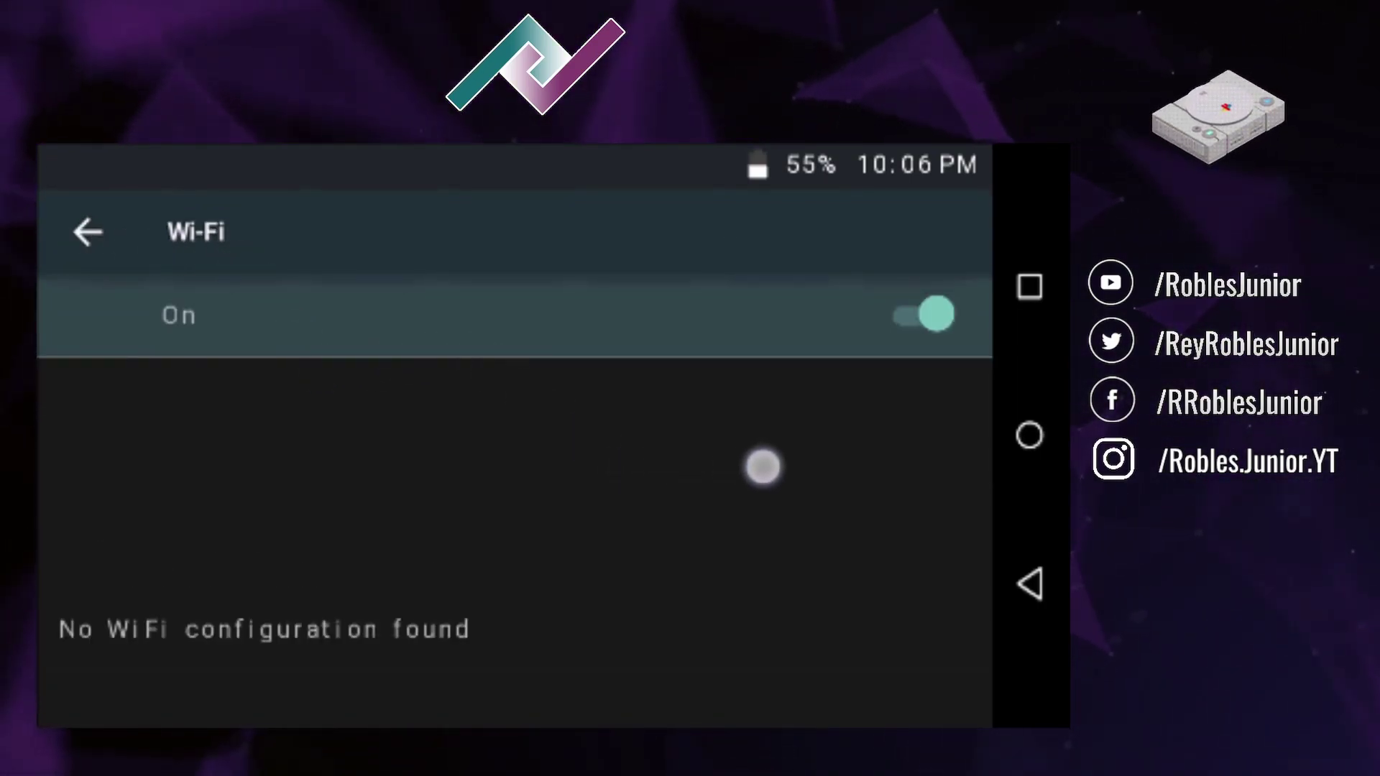
{"action": "left_click", "coordinate": [1020, 582]}
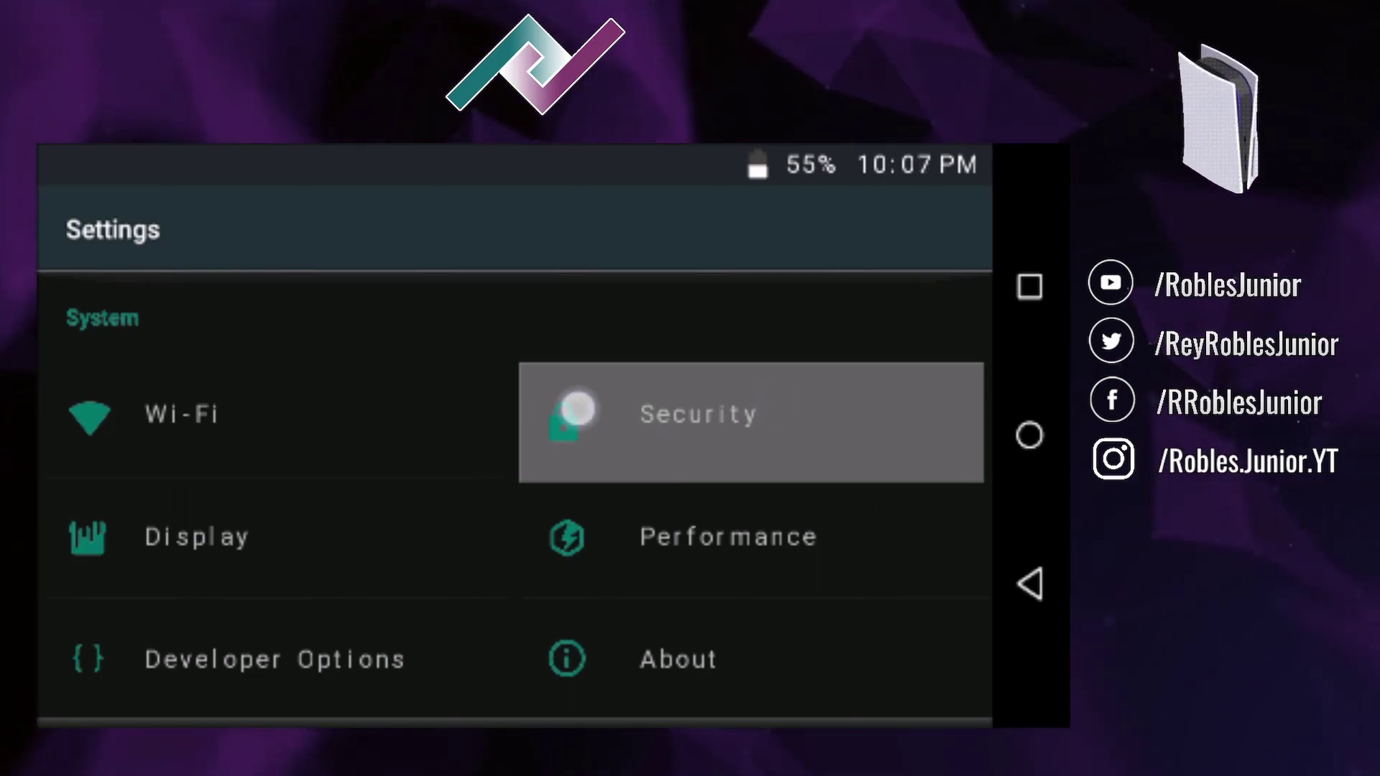
- Open the Security settings, bring up the Pin lock entry, and cancel it
{"action": "left_click", "coordinate": [577, 409]}
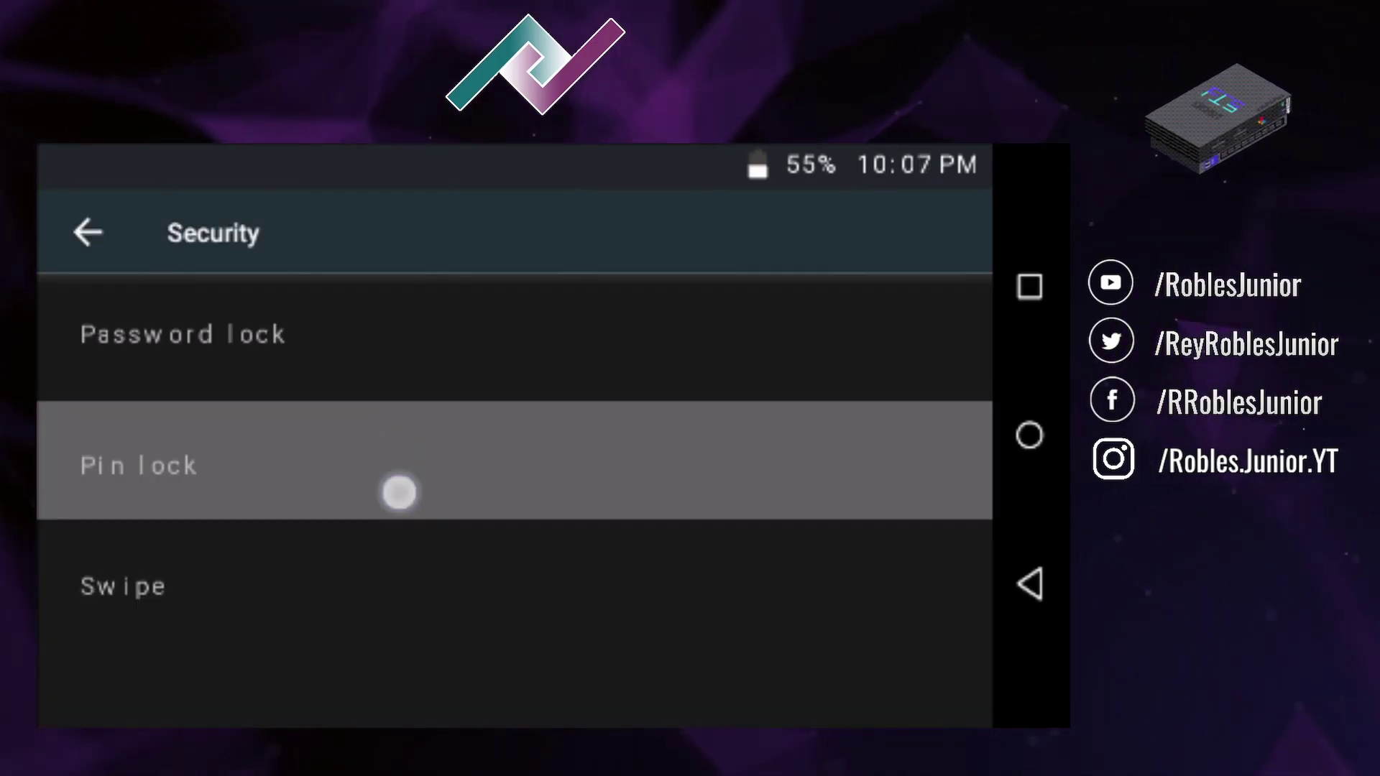
{"action": "left_click", "coordinate": [399, 492]}
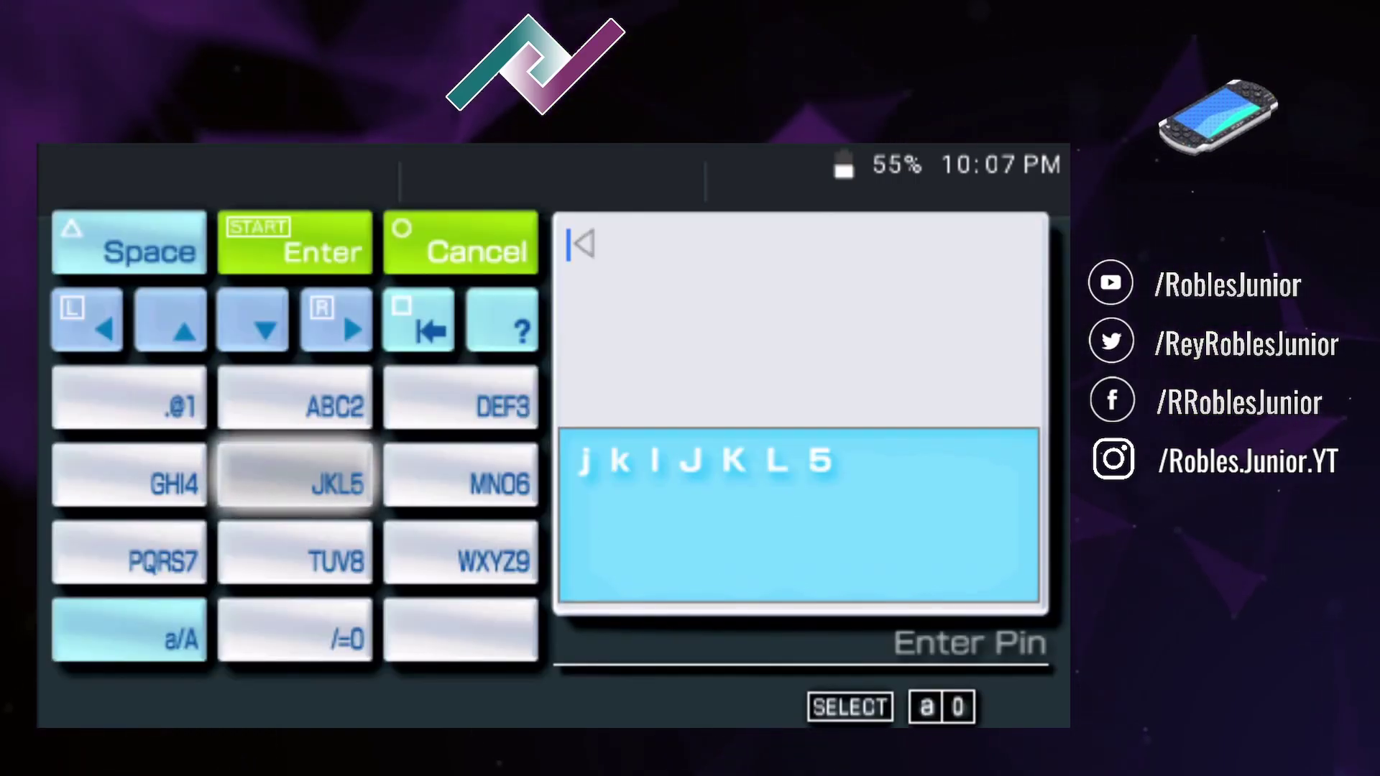
{"action": "key", "text": "Escape"}
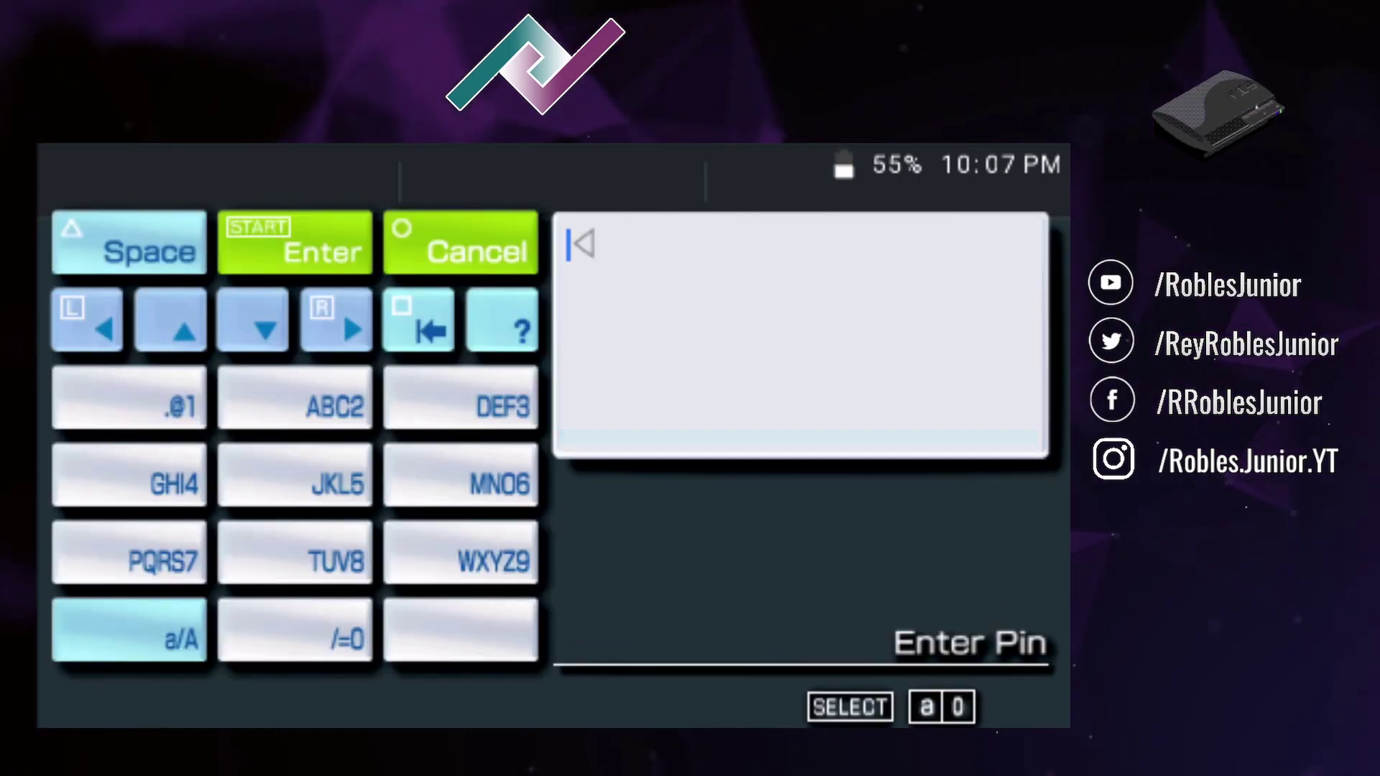
{"action": "key", "text": "Left"}
{"action": "key", "text": "Return"}
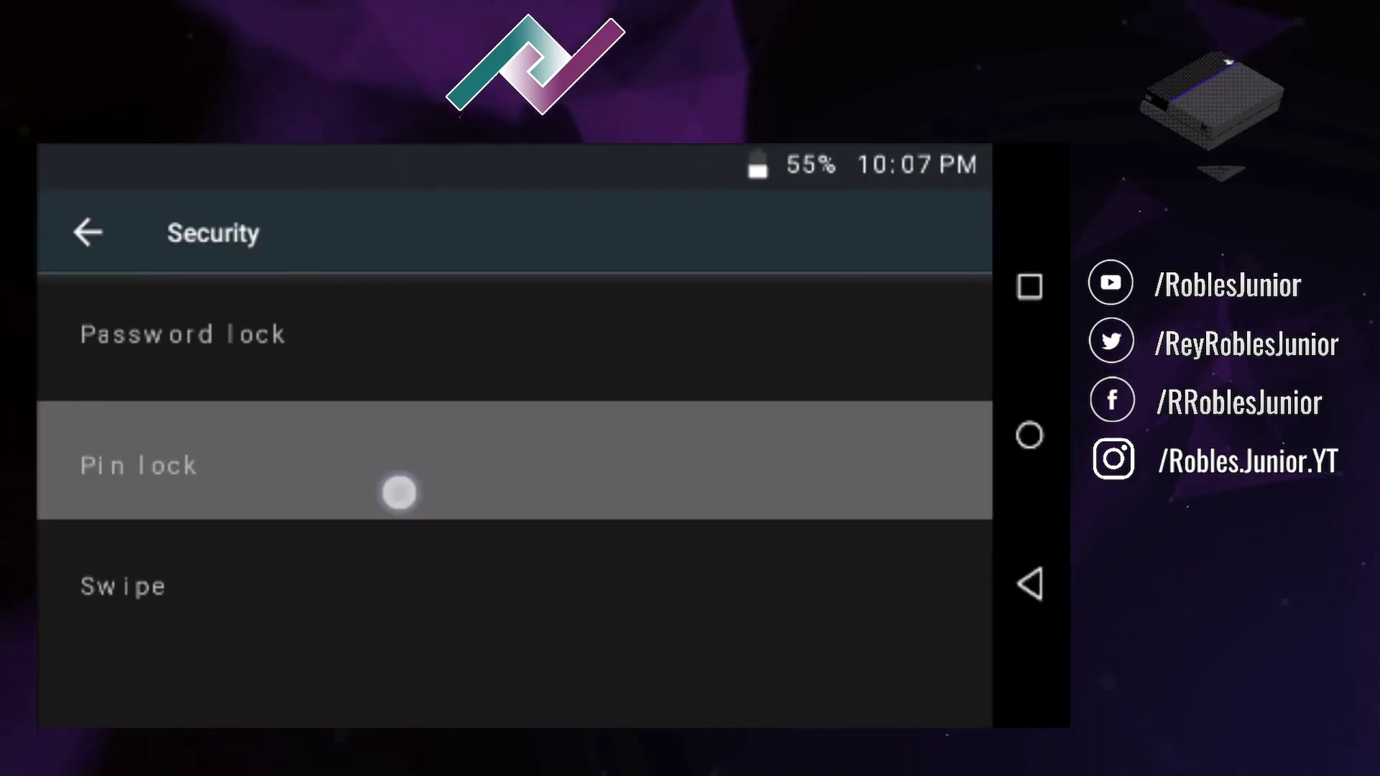
- Bring up the Password lock entry and cancel it without setting a password
{"action": "left_click", "coordinate": [398, 388]}
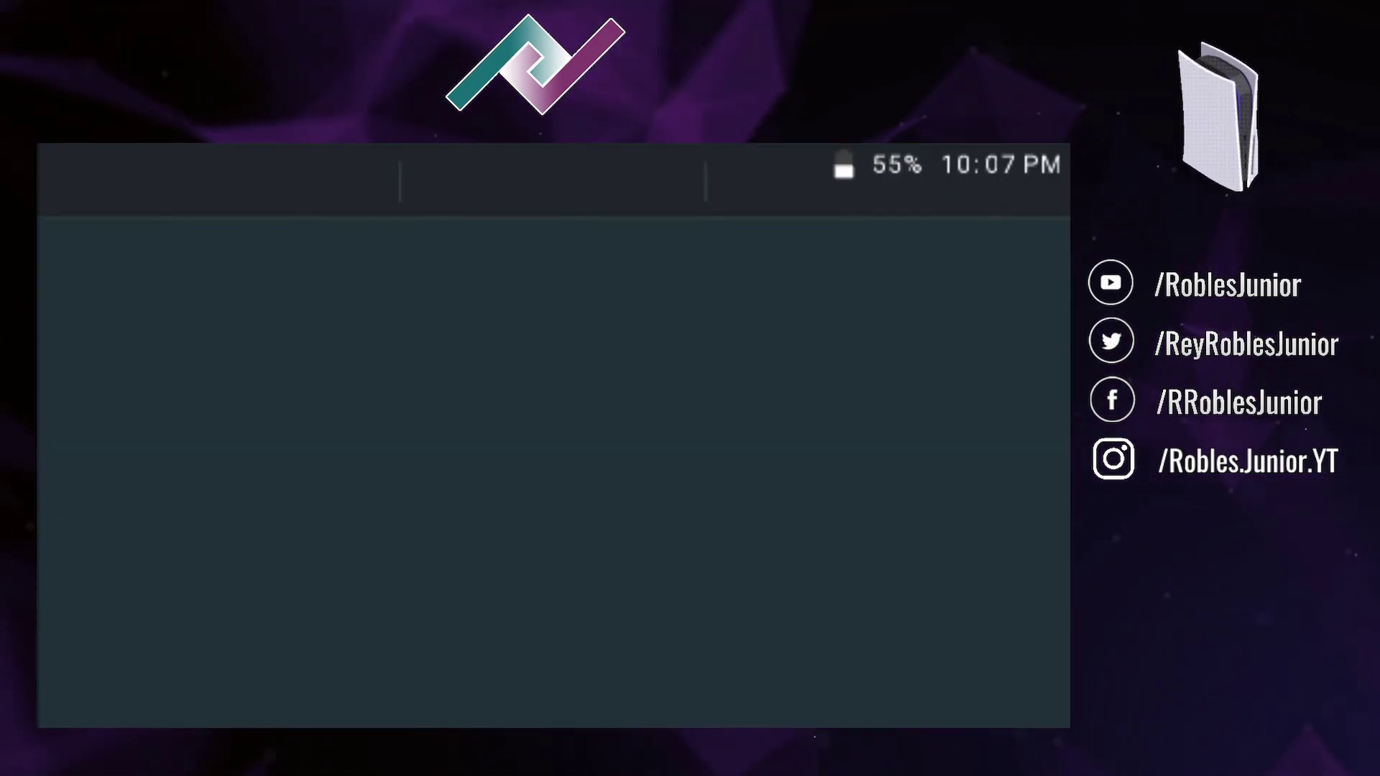
{"action": "key", "text": "Escape"}
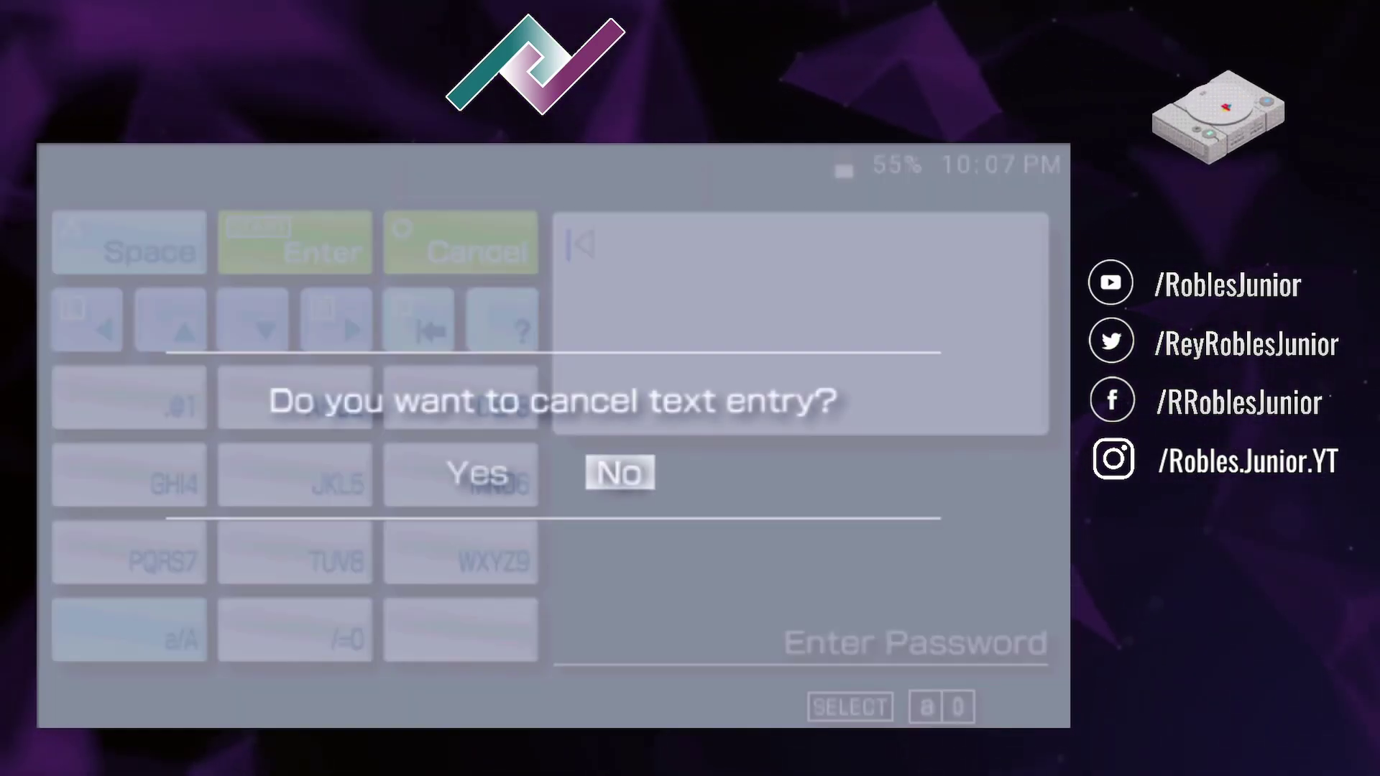
{"action": "key", "text": "Left"}
{"action": "key", "text": "Return"}
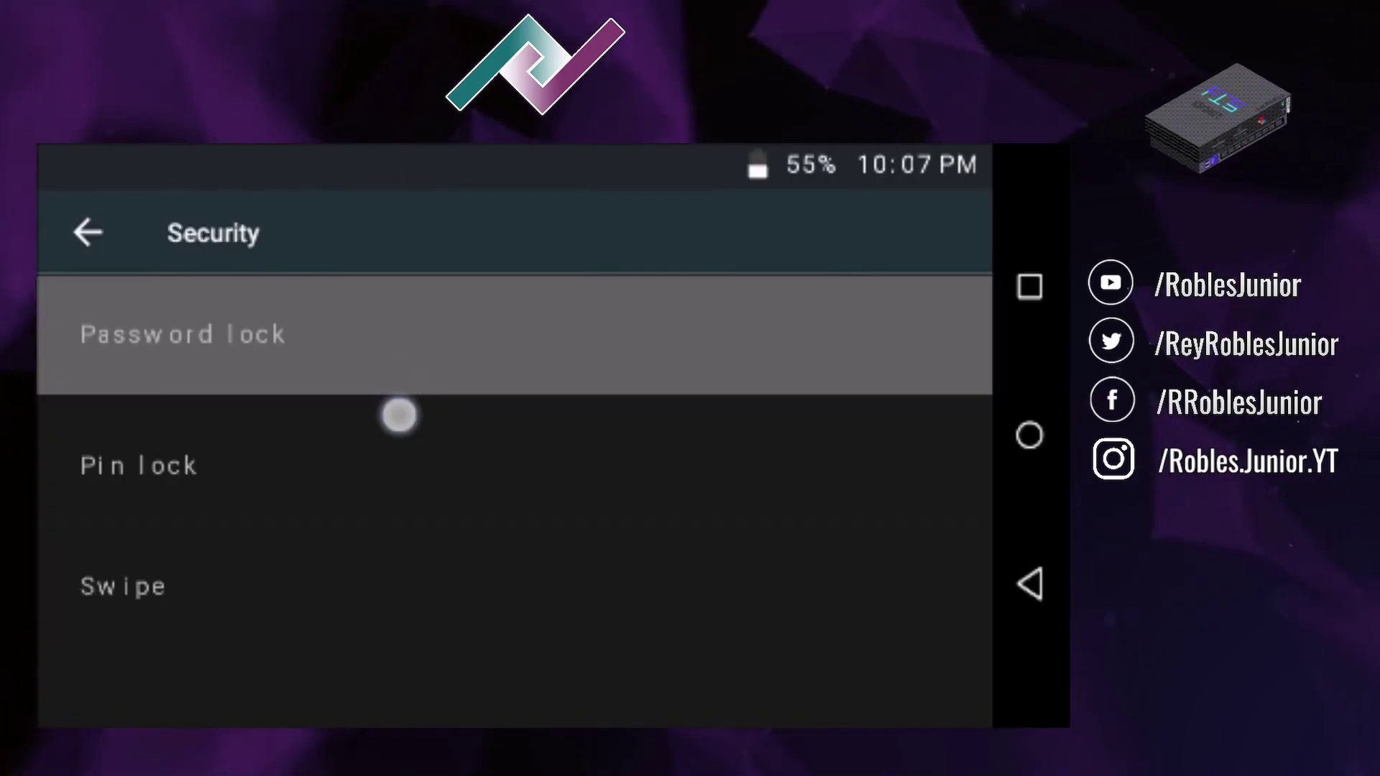
- Reopen the PIN entry for the Pin lock
{"action": "left_click", "coordinate": [397, 474]}
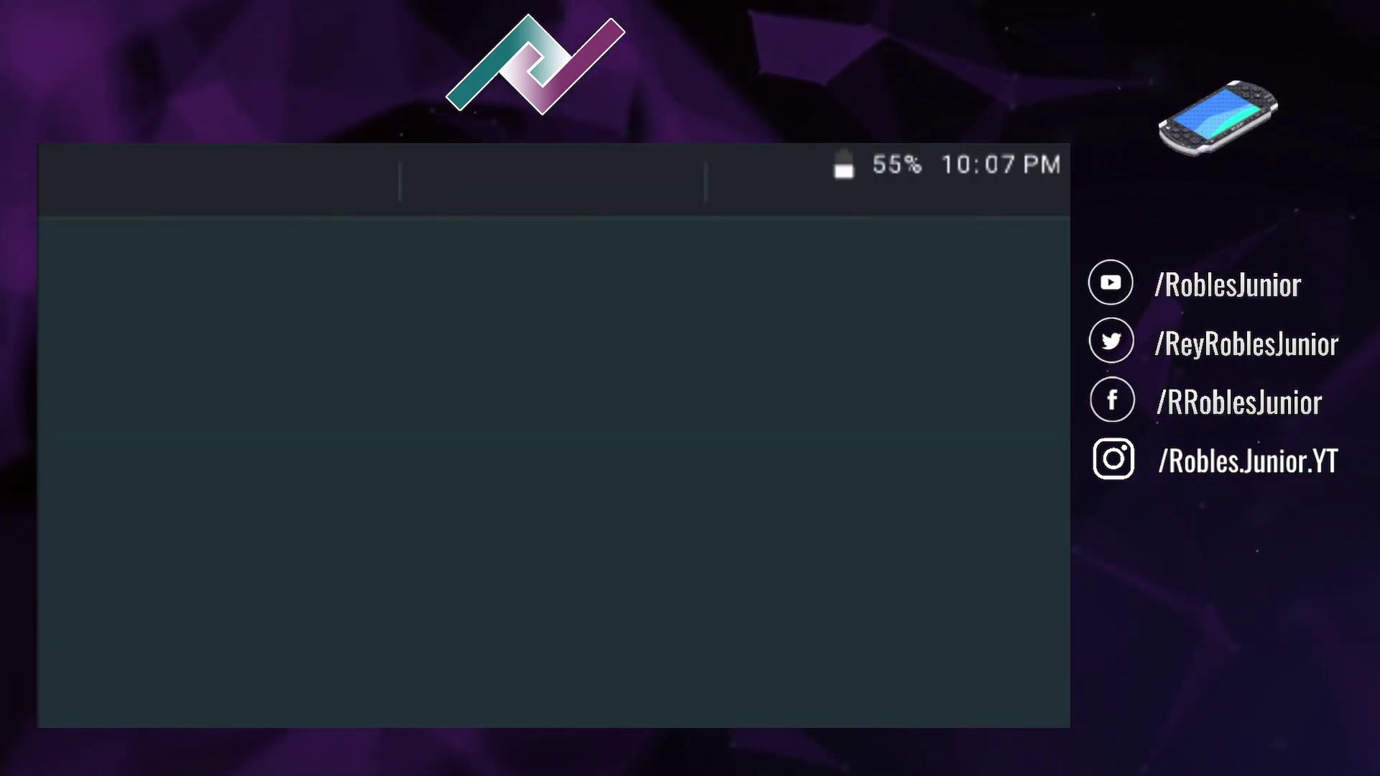
{"action": "key", "text": "Down"}
{"action": "key", "text": "Down"}
{"action": "key", "text": "Return"}
{"action": "key", "text": "Return"}
{"action": "key", "text": "Return"}
{"action": "key", "text": "Return"}
{"action": "key", "text": "Return"}
{"action": "key", "text": "Return"}
{"action": "key", "text": "Return"}
{"action": "key", "text": "Return"}
{"action": "key", "text": "Return"}
{"action": "key", "text": "Return"}
{"action": "key", "text": "Return"}
{"action": "key", "text": "Return"}
{"action": "key", "text": "Return"}
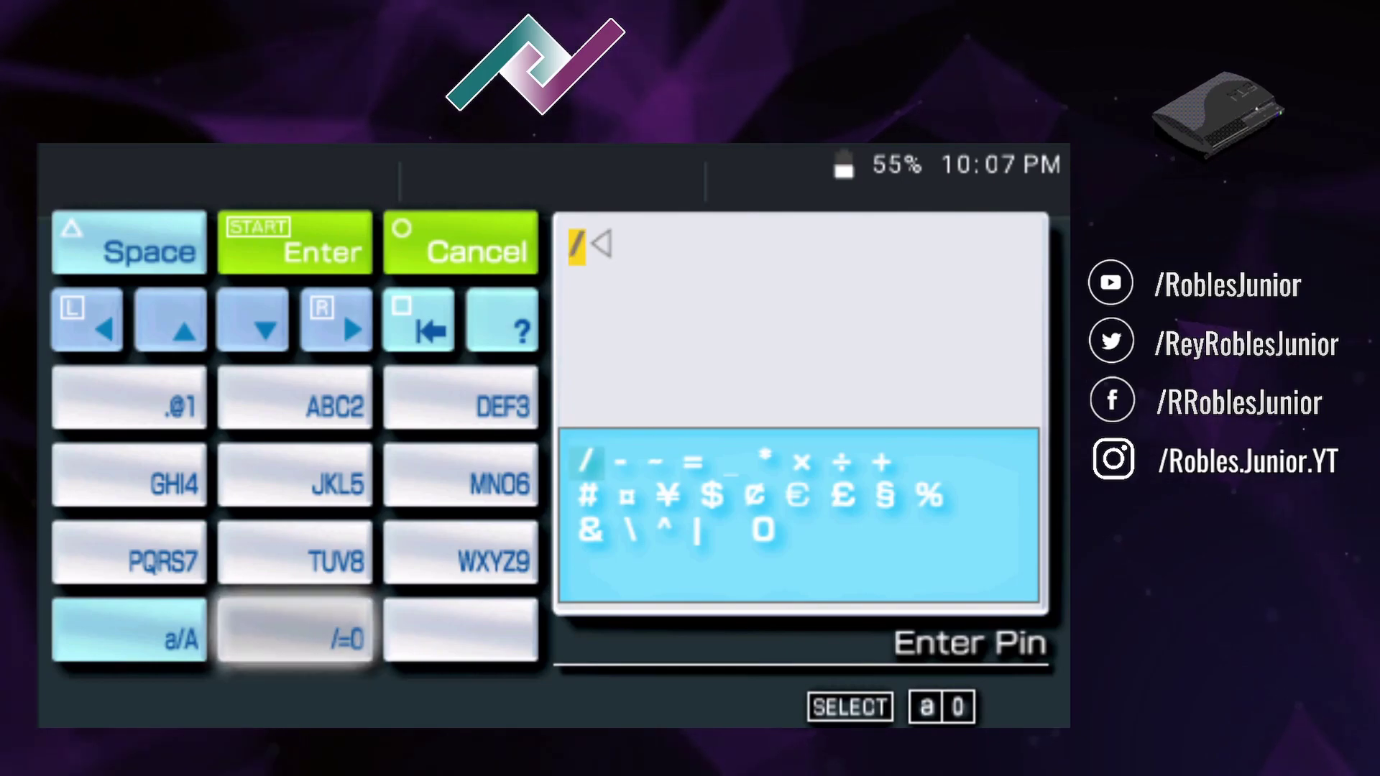
{"action": "key", "text": "Return"}
{"action": "key", "text": "Return"}
{"action": "key", "text": "Return"}
{"action": "key", "text": "Return"}
{"action": "key", "text": "Return"}
{"action": "key", "text": "Return"}
{"action": "key", "text": "Return"}
{"action": "key", "text": "Return"}
{"action": "key", "text": "Return"}
{"action": "key", "text": "Return"}
{"action": "key", "text": "Return"}
{"action": "key", "text": "Return"}
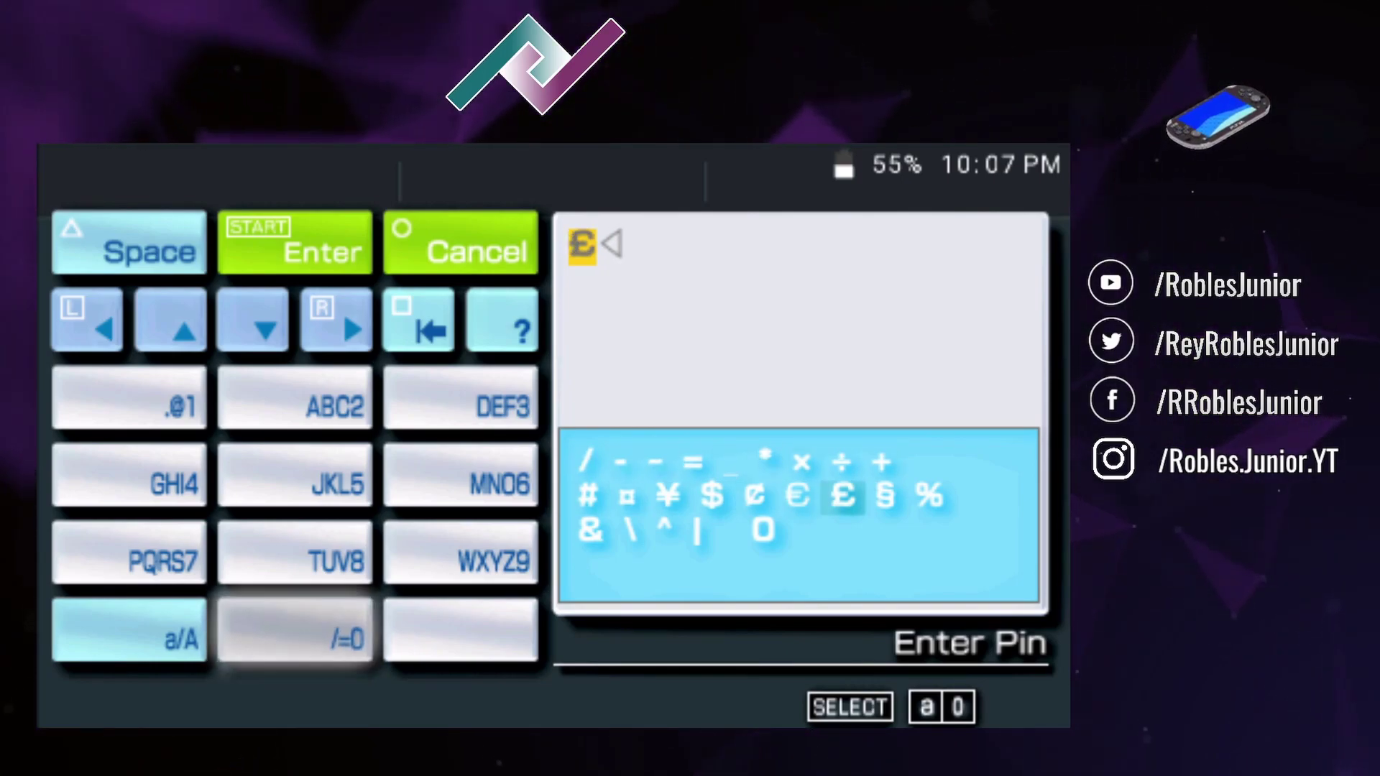
{"action": "key", "text": "Up"}
{"action": "key", "text": "Up"}
{"action": "key", "text": "Up"}
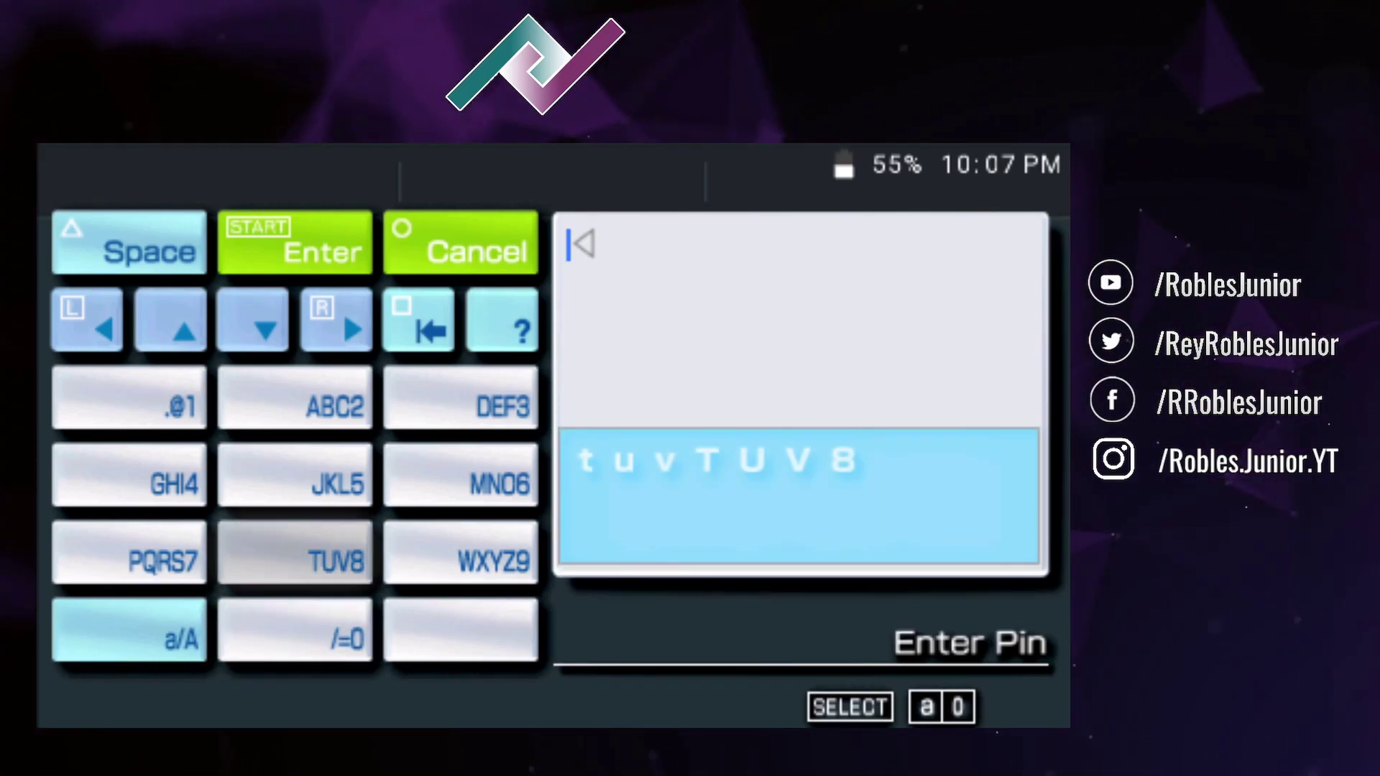
- Enter the new PIN for the Pin lock and confirm it
{"action": "key", "text": "Down"}
{"action": "key", "text": "Left"}
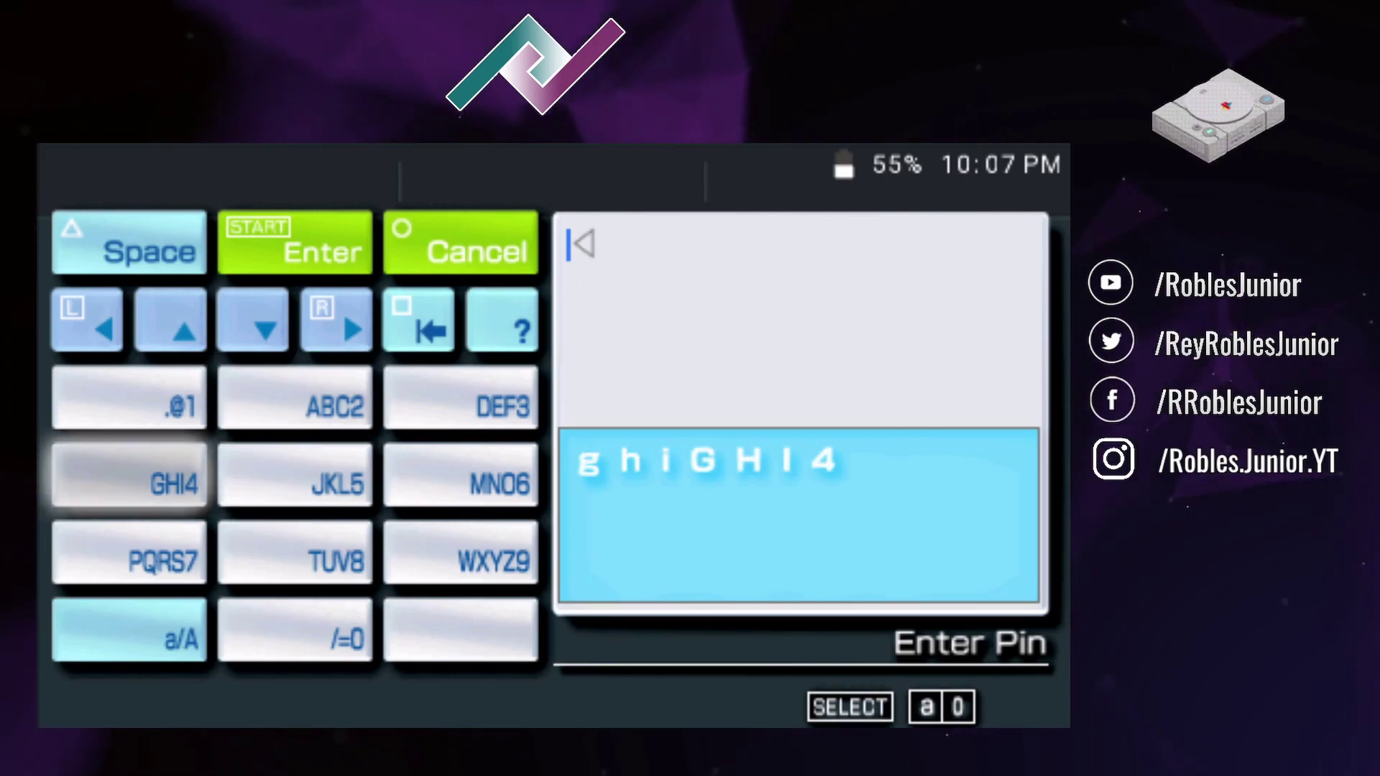
{"action": "key", "text": "Right"}
{"action": "key", "text": "Right"}
{"action": "key", "text": "Down"}
{"action": "key", "text": "Left"}
{"action": "key", "text": "Left"}
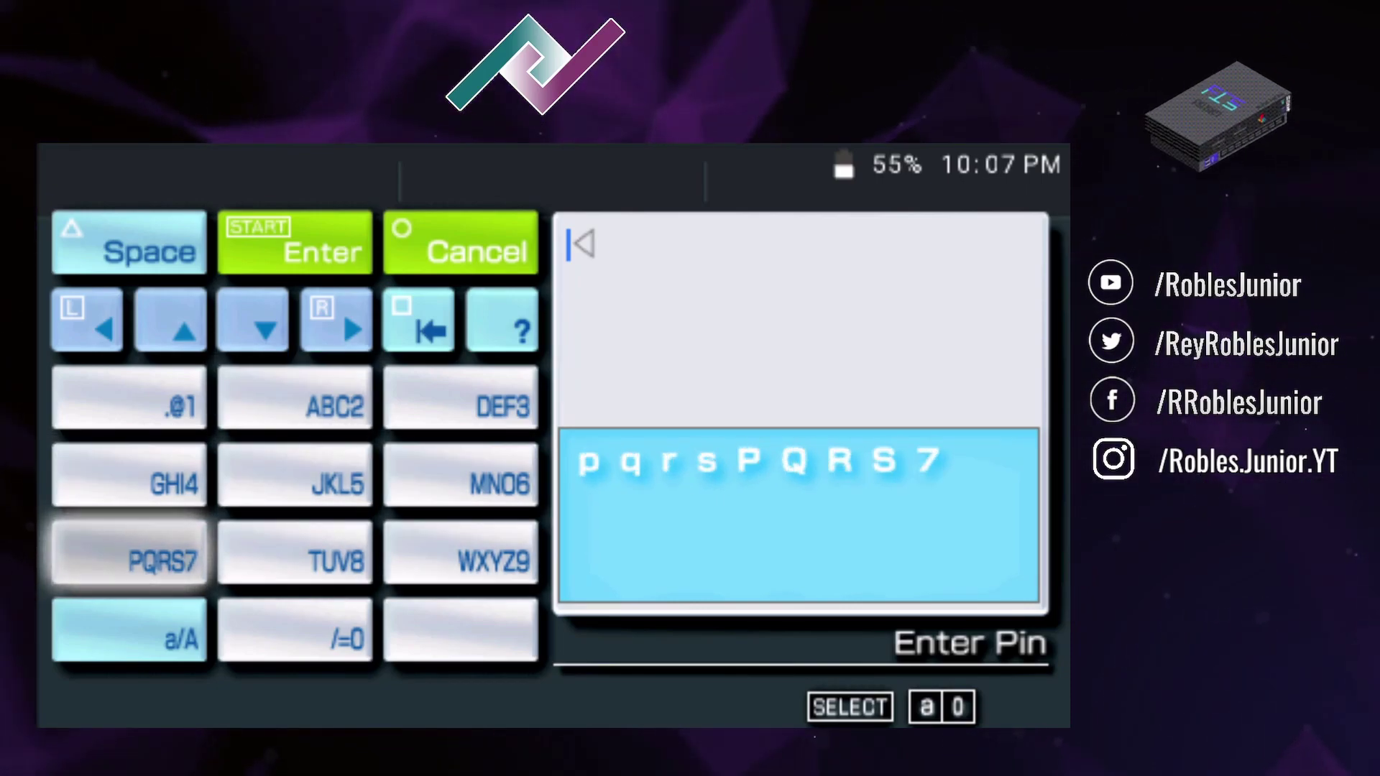
{"action": "key", "text": "Up"}
{"action": "key", "text": "Right"}
{"action": "key", "text": "Left"}
{"action": "key", "text": "z"}
{"action": "key", "text": "z"}
{"action": "key", "text": "z"}
{"action": "key", "text": "z"}
{"action": "key", "text": "z"}
{"action": "key", "text": "z"}
{"action": "key", "text": "z"}
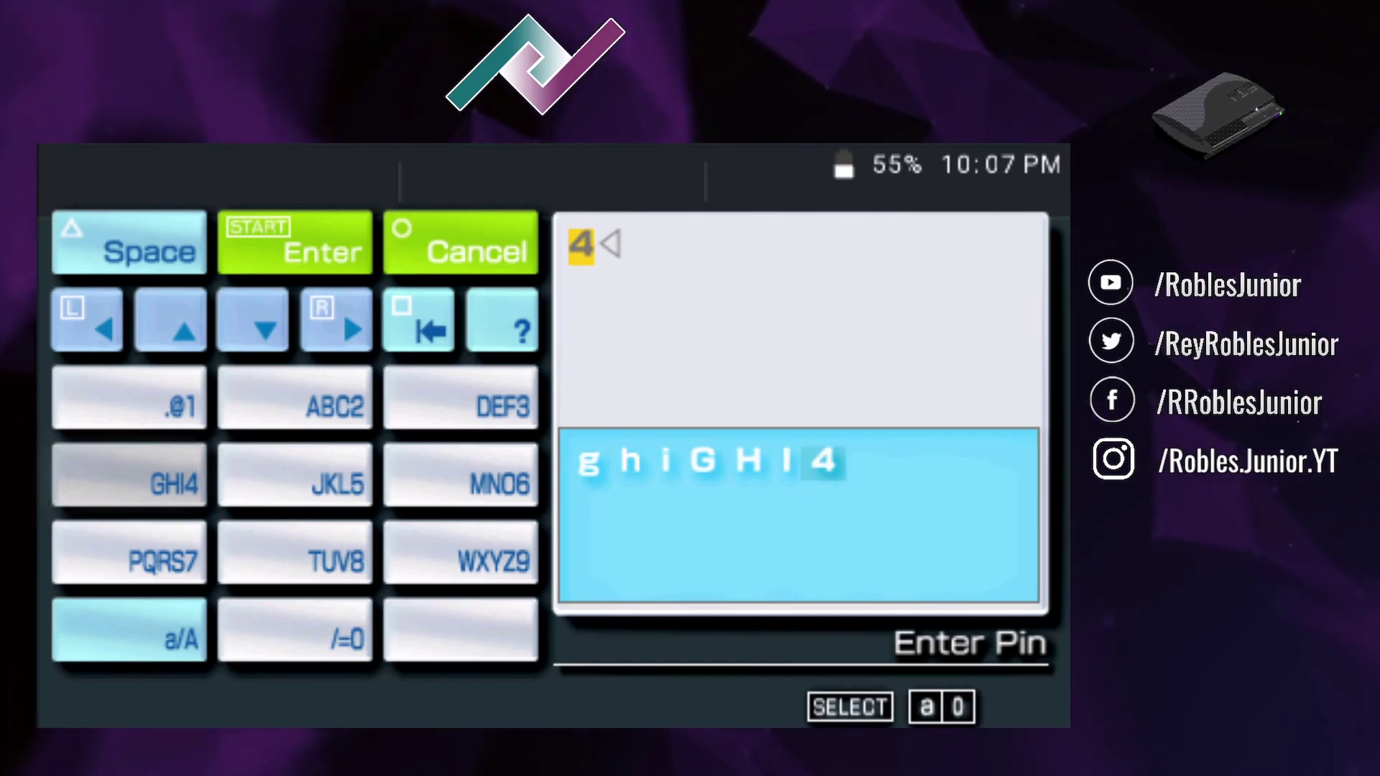
{"action": "key", "text": "Left"}
{"action": "key", "text": "Right"}
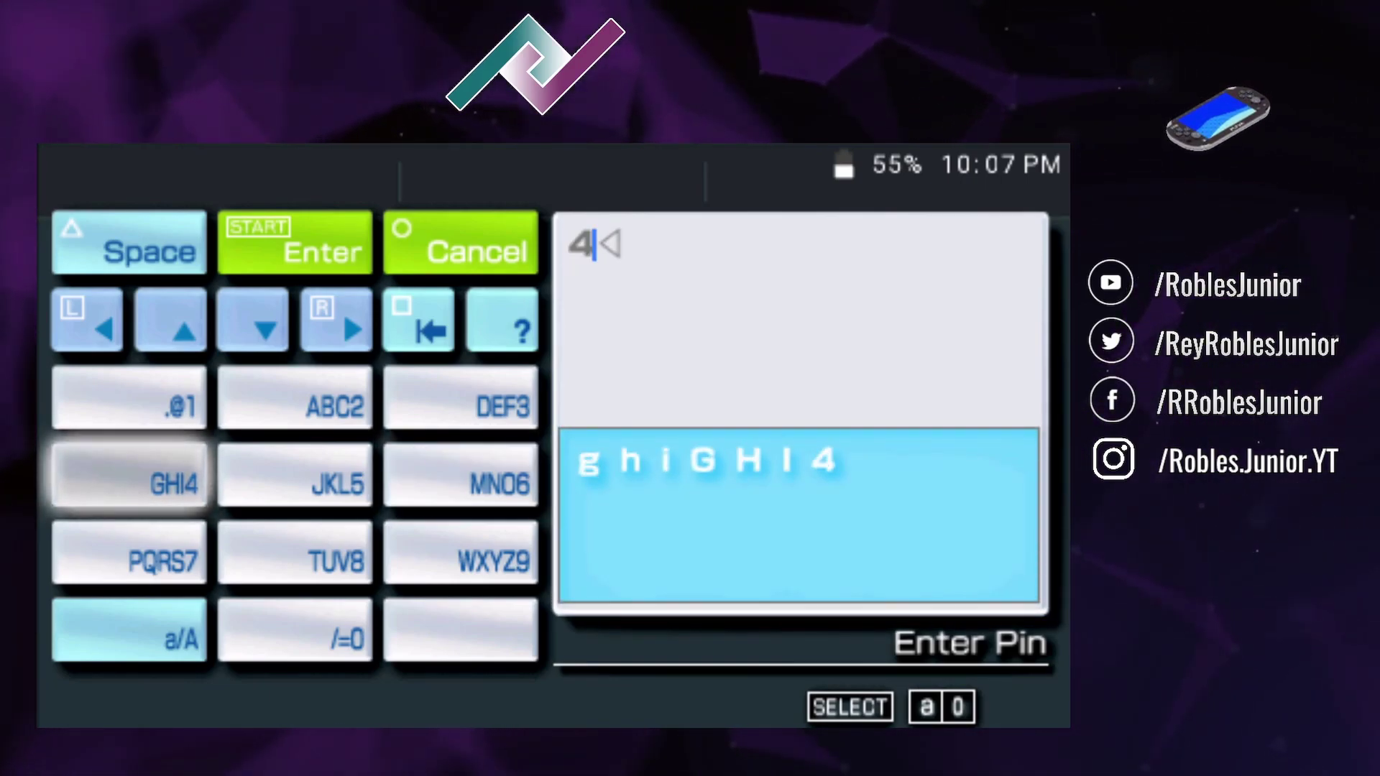
{"action": "key", "text": "z"}
{"action": "key", "text": "z"}
{"action": "key", "text": "z"}
{"action": "key", "text": "z"}
{"action": "key", "text": "z"}
{"action": "key", "text": "z"}
{"action": "key", "text": "z"}
{"action": "key", "text": "z"}
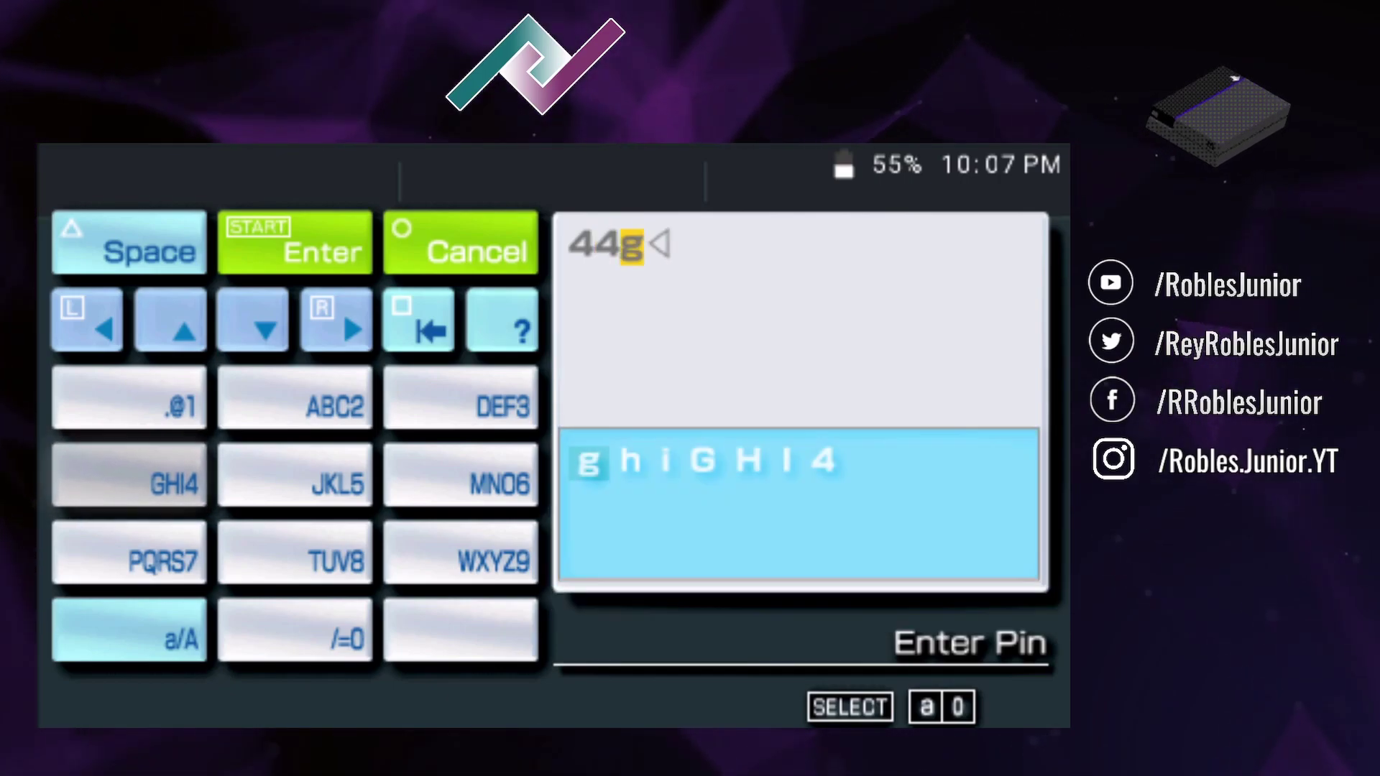
{"action": "key", "text": "z"}
{"action": "key", "text": "z"}
{"action": "key", "text": "z"}
{"action": "key", "text": "z"}
{"action": "key", "text": "z"}
{"action": "key", "text": "z"}
{"action": "left_click", "coordinate": [399, 475]}
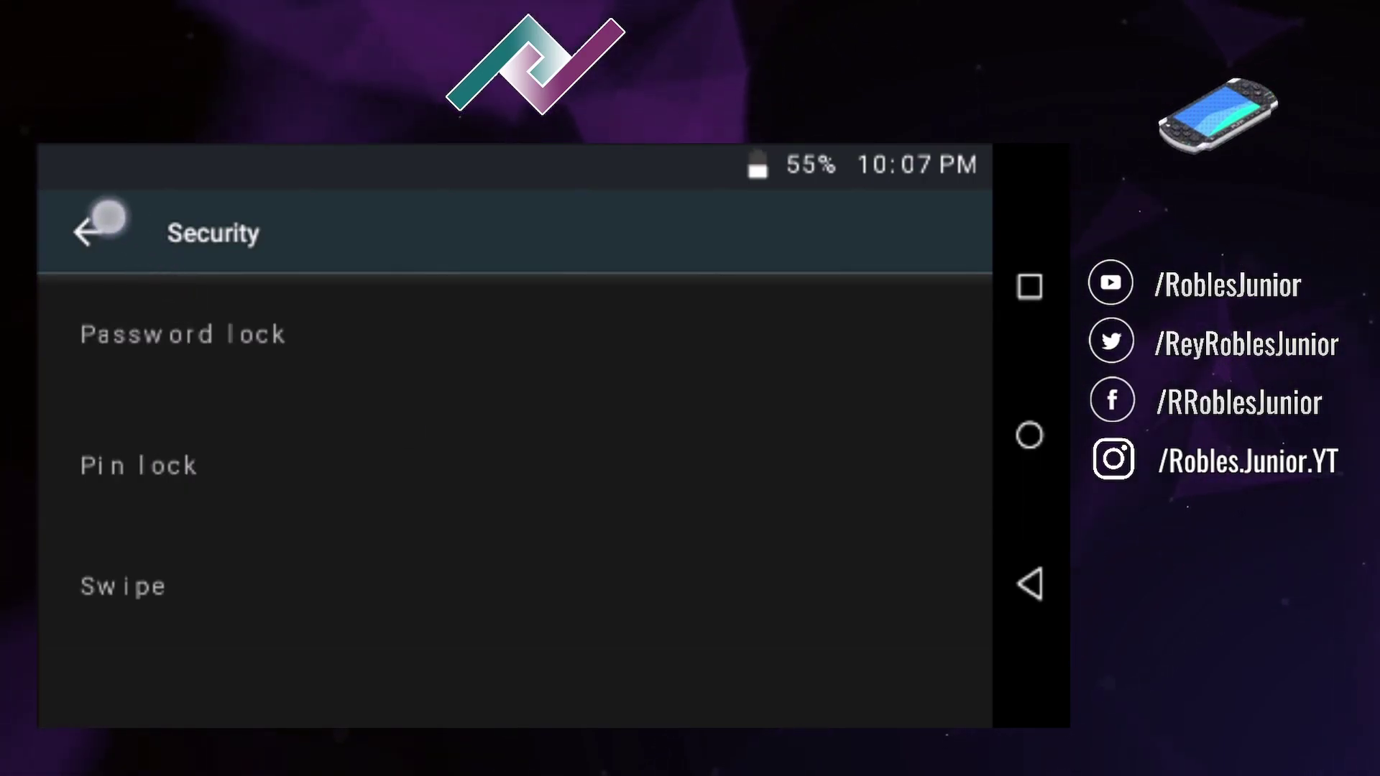
- Leave the Security page and exit the Settings app to the home screen
{"action": "left_click", "coordinate": [108, 217]}
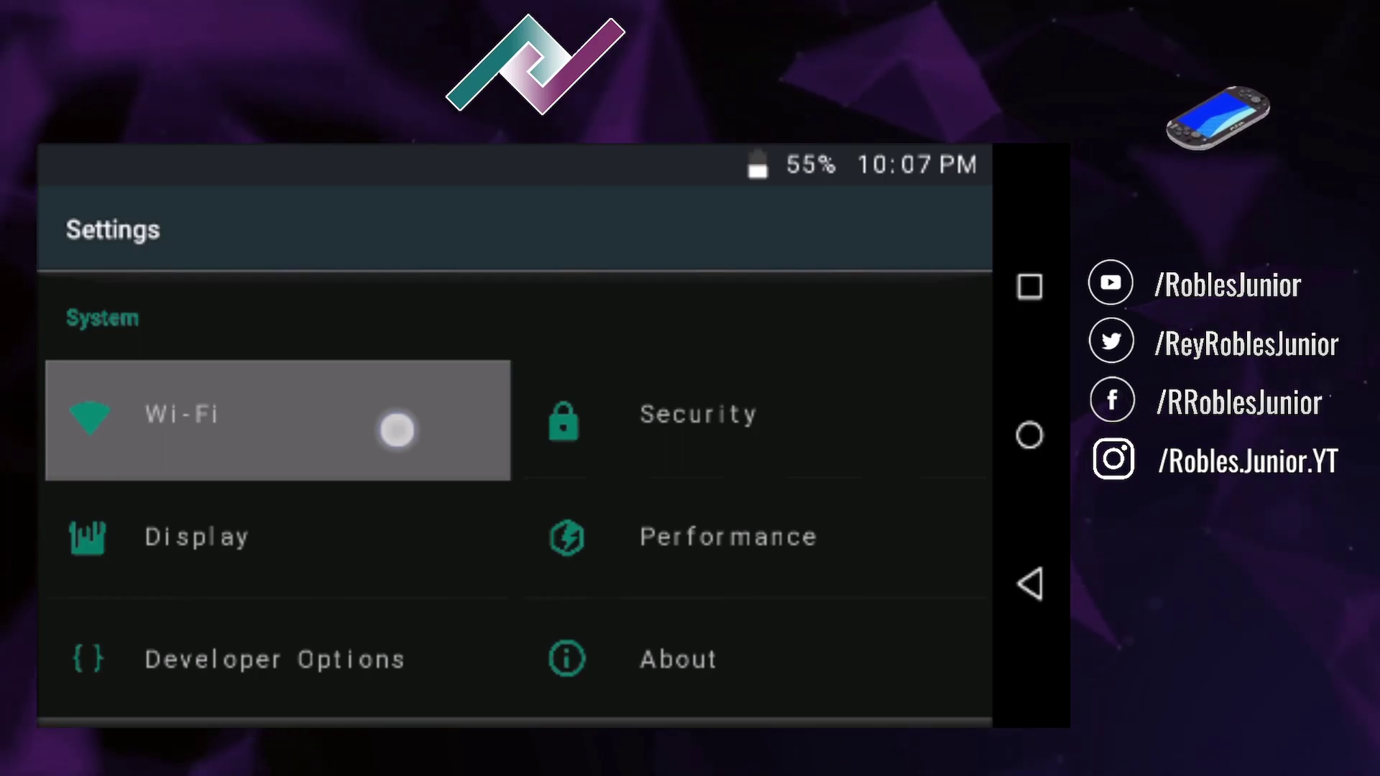
{"action": "key", "text": "Escape"}
{"action": "key", "text": "Escape"}
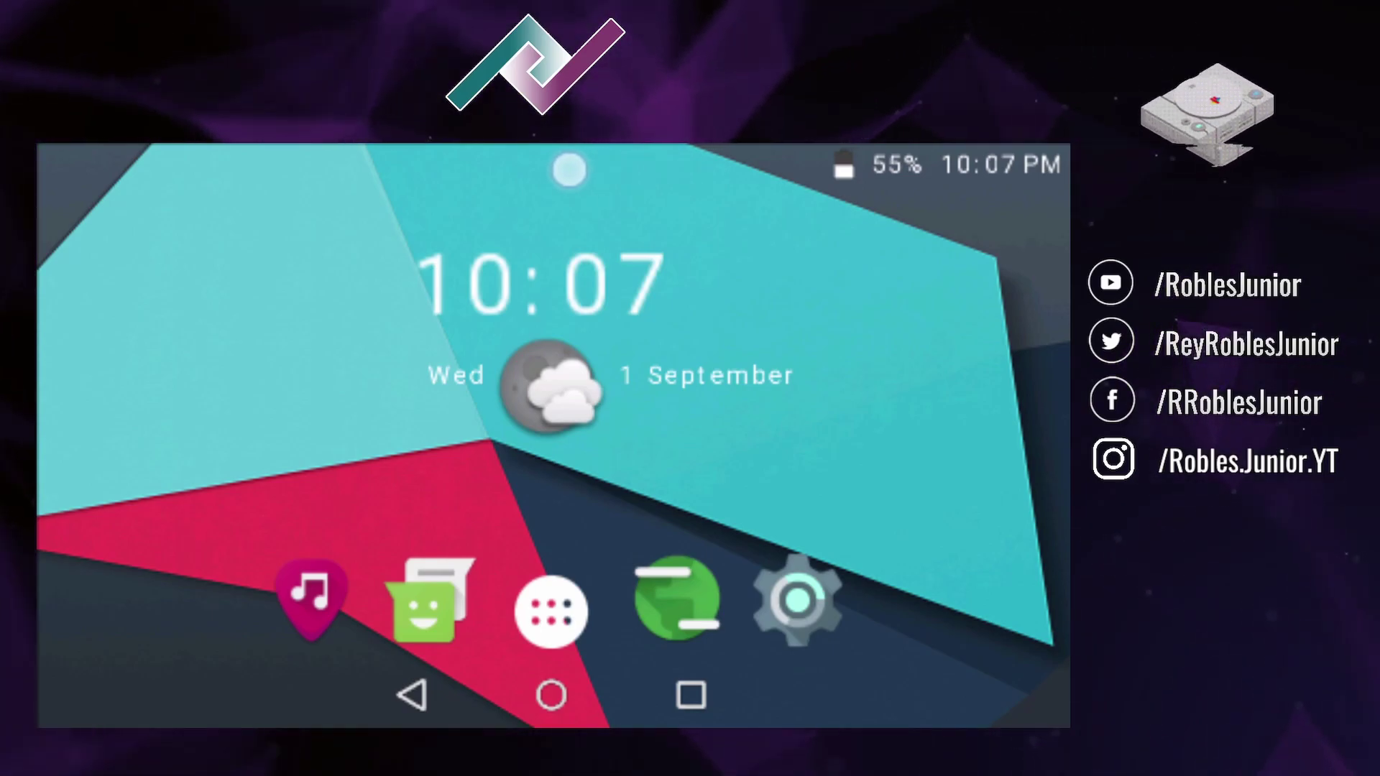
- Open the quick settings panel, lower the screen brightness to try the slider, and return it to maximum
{"action": "left_click", "coordinate": [569, 170]}
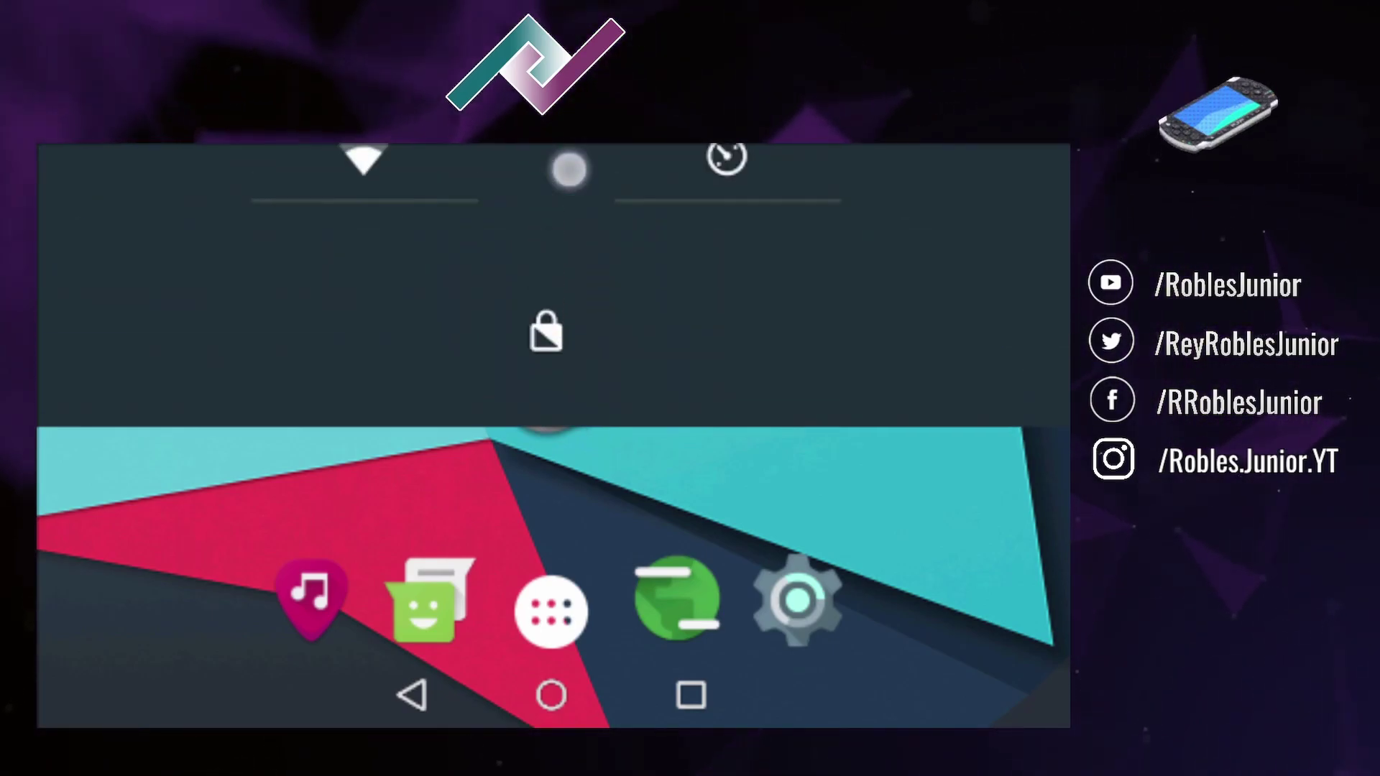
{"action": "left_click", "coordinate": [569, 169]}
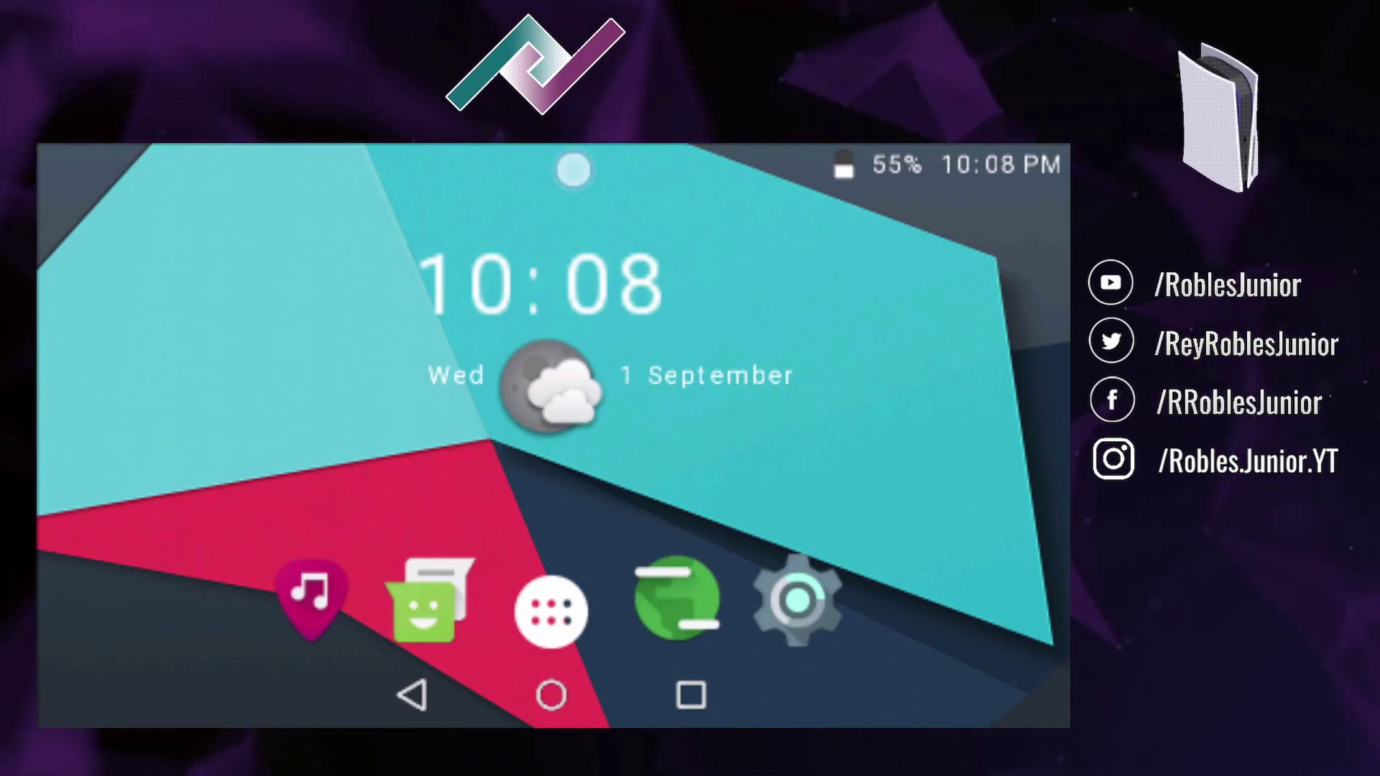
{"action": "left_click", "coordinate": [573, 169]}
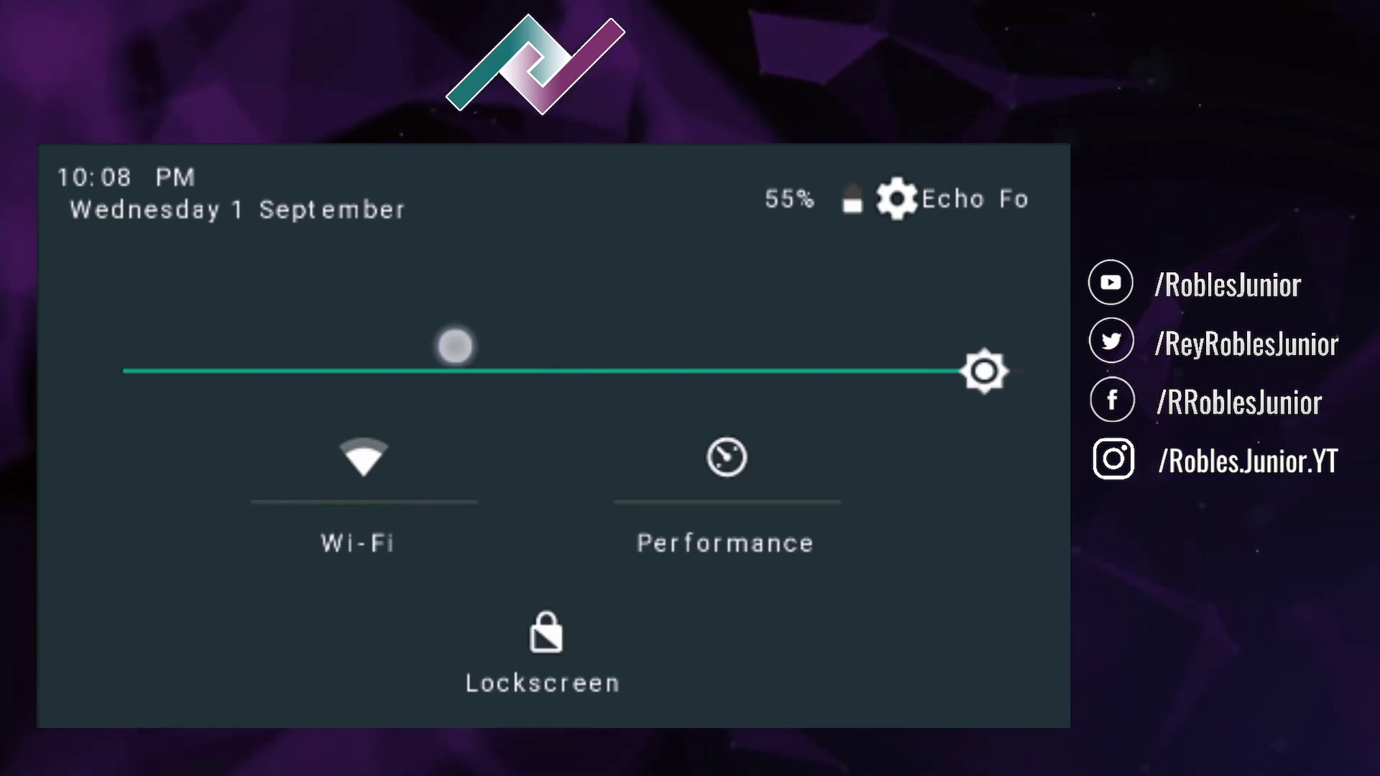
{"action": "left_click", "coordinate": [454, 346]}
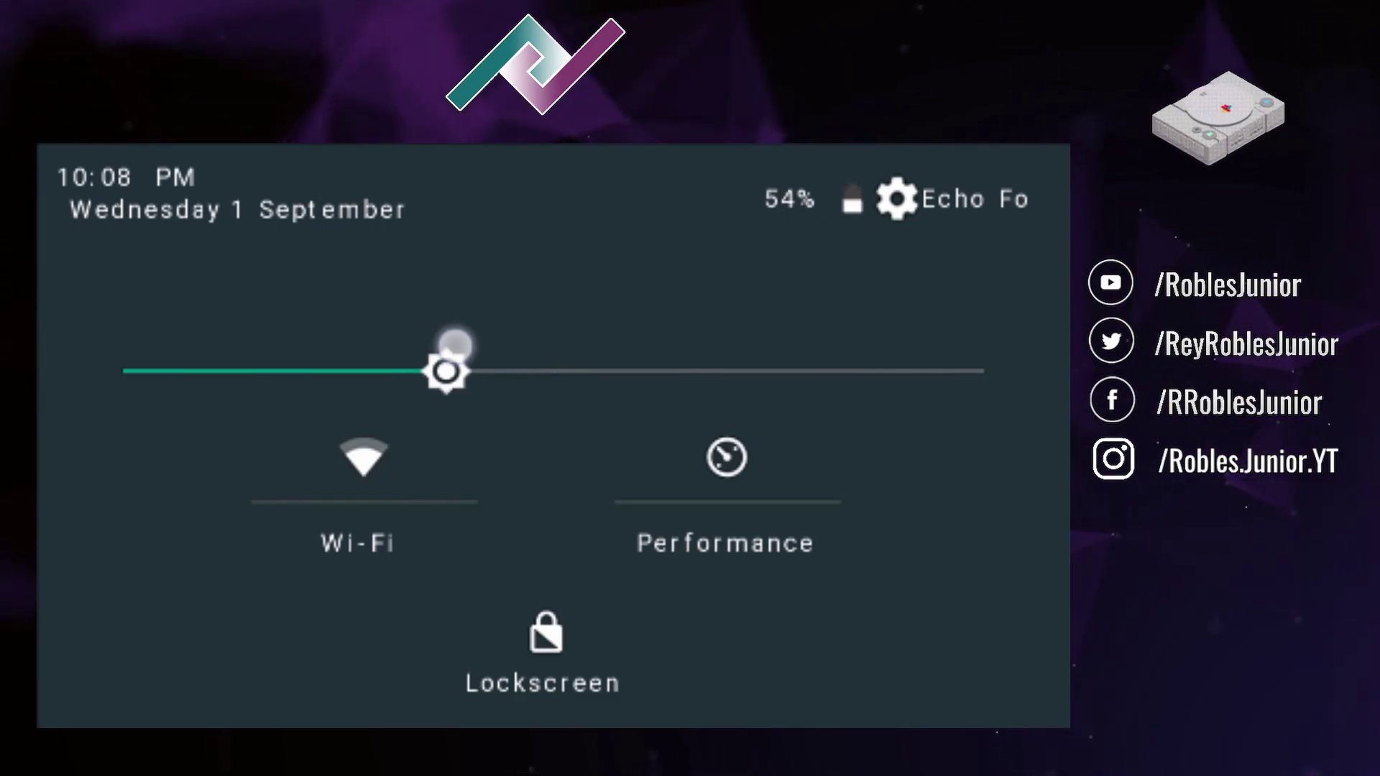
{"action": "key", "text": "End"}
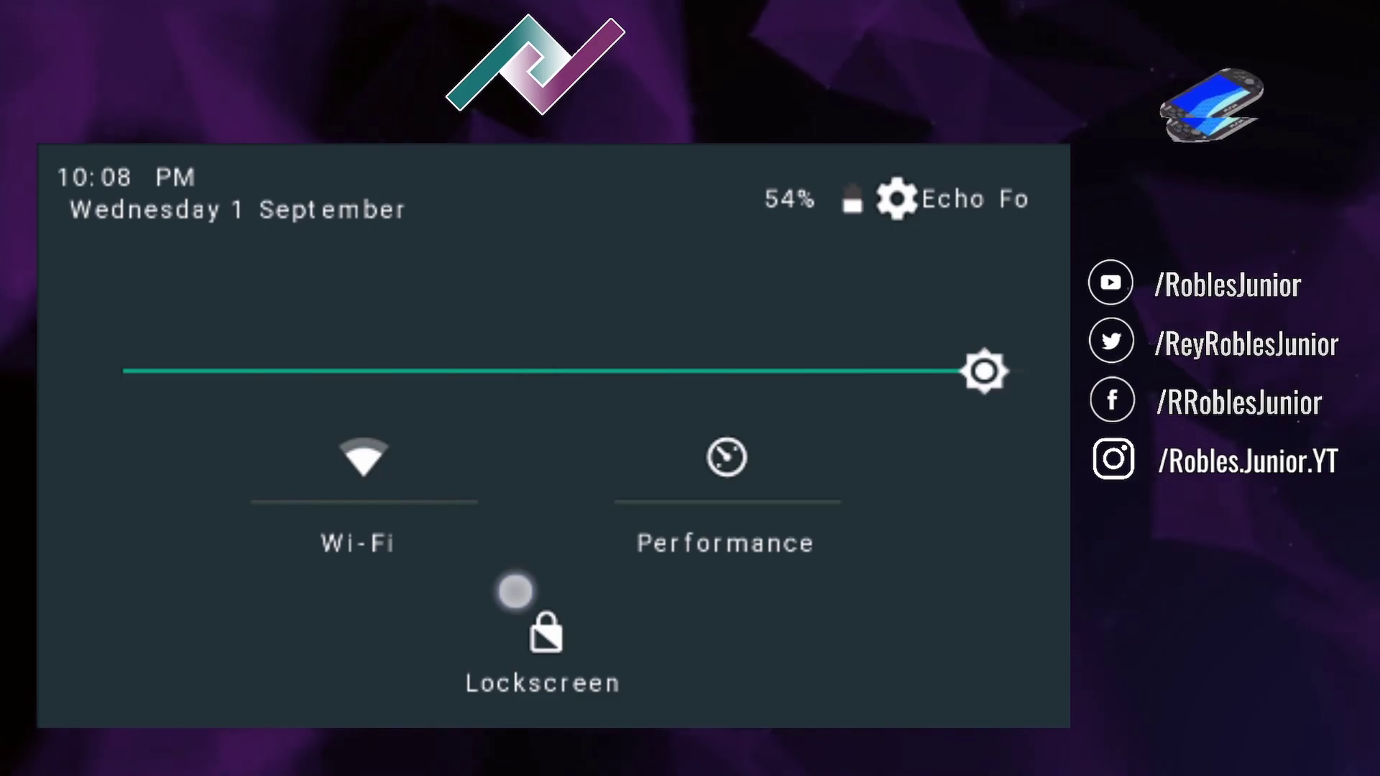
- Lock the screen from the quick settings and unlock it by entering the Pin lock's PIN
{"action": "left_click", "coordinate": [542, 633]}
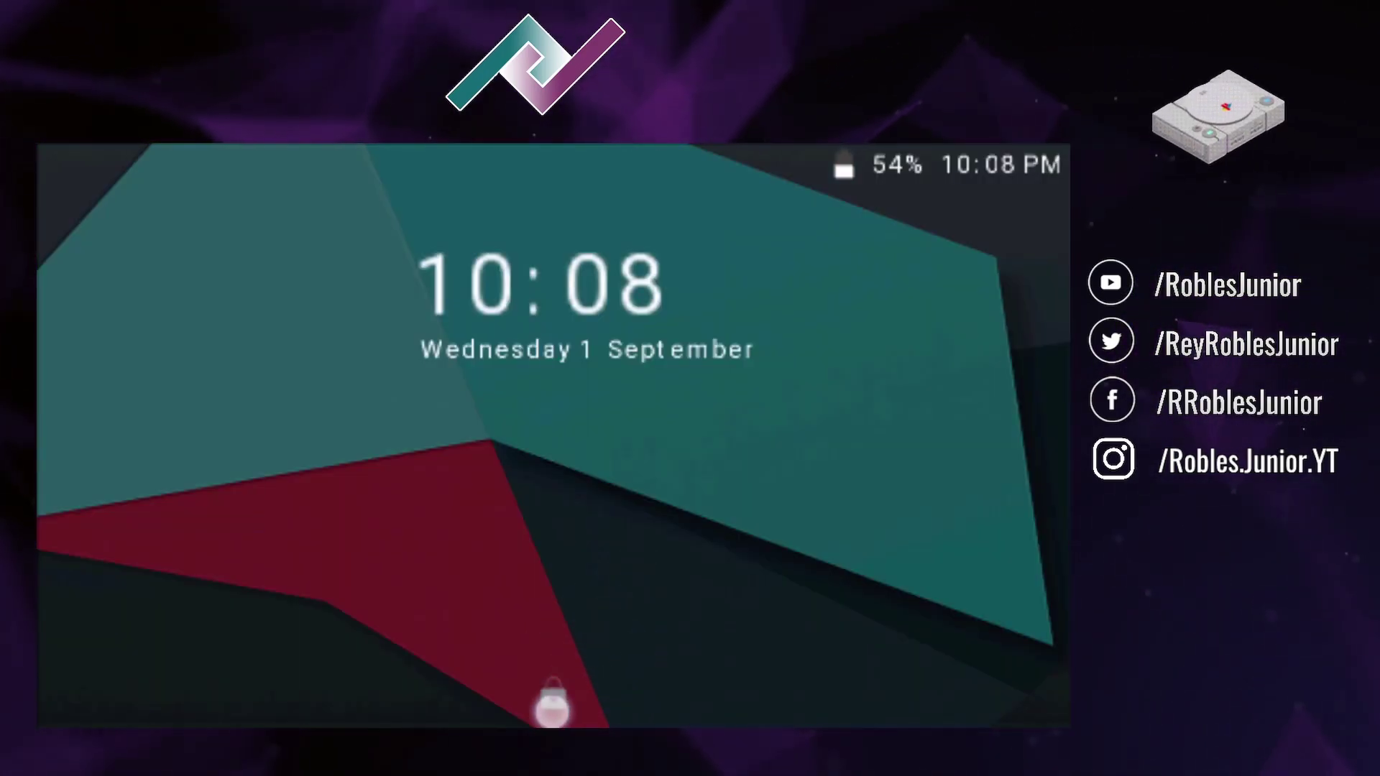
{"action": "left_click_drag", "start_coordinate": [552, 707], "coordinate": [552, 431]}
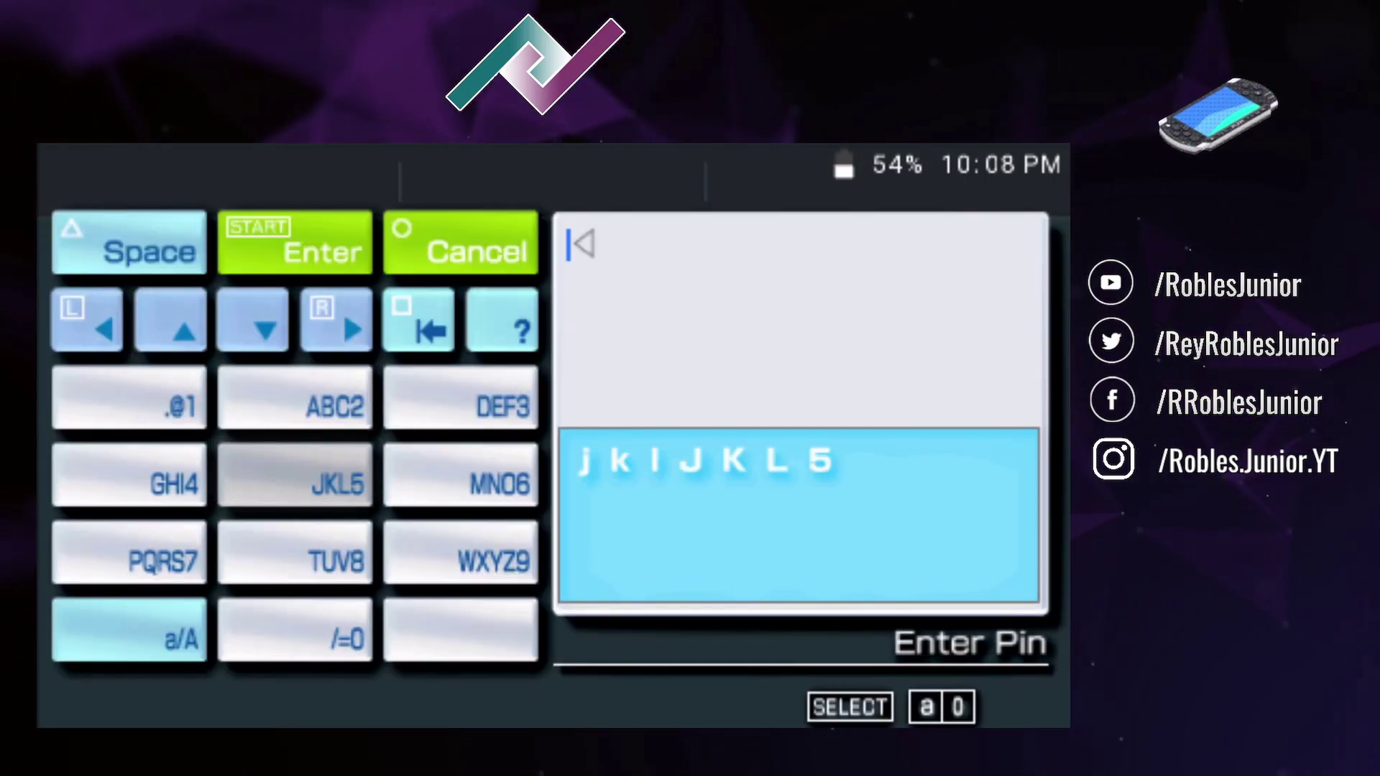
{"action": "left_click", "coordinate": [295, 557]}
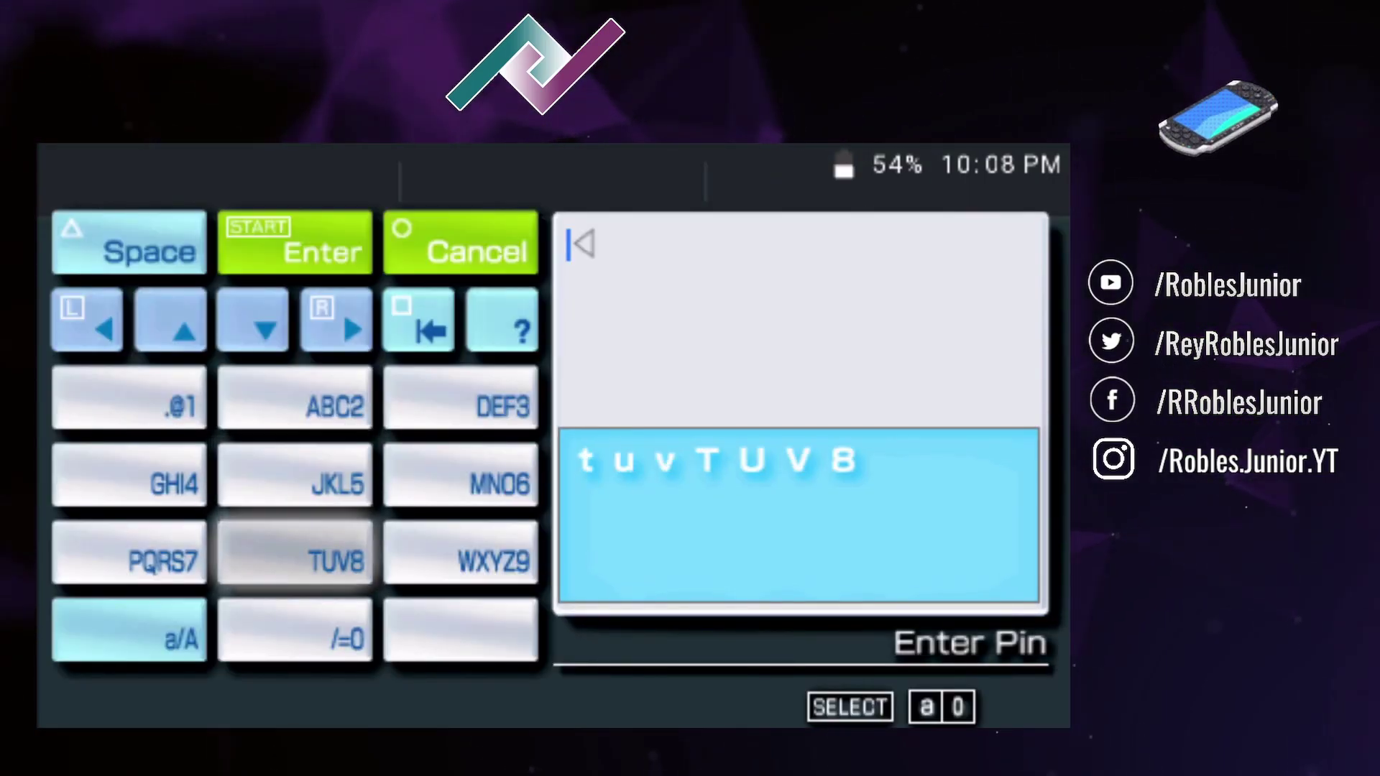
{"action": "left_click", "coordinate": [129, 557]}
{"action": "left_click", "coordinate": [130, 478]}
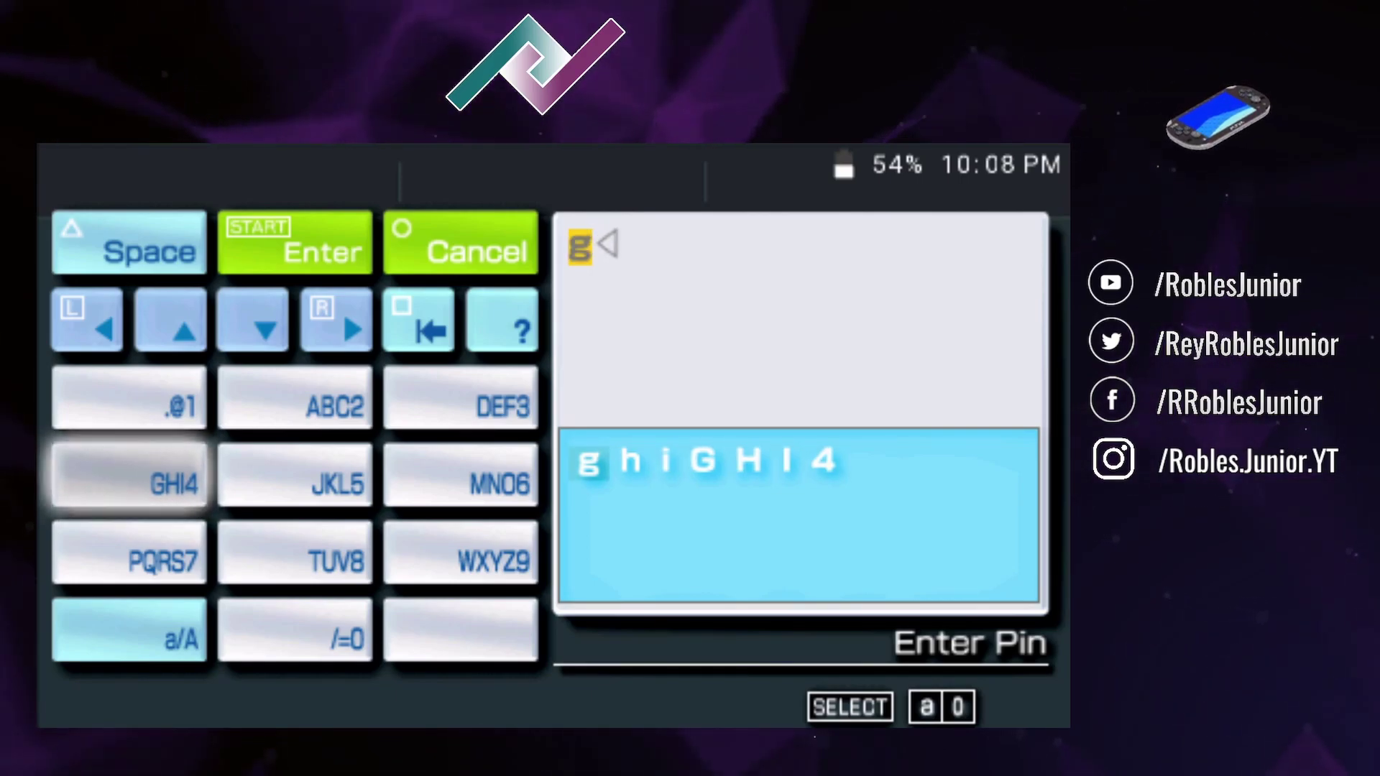
{"action": "triple_click", "coordinate": [129, 474]}
{"action": "triple_click", "coordinate": [129, 474]}
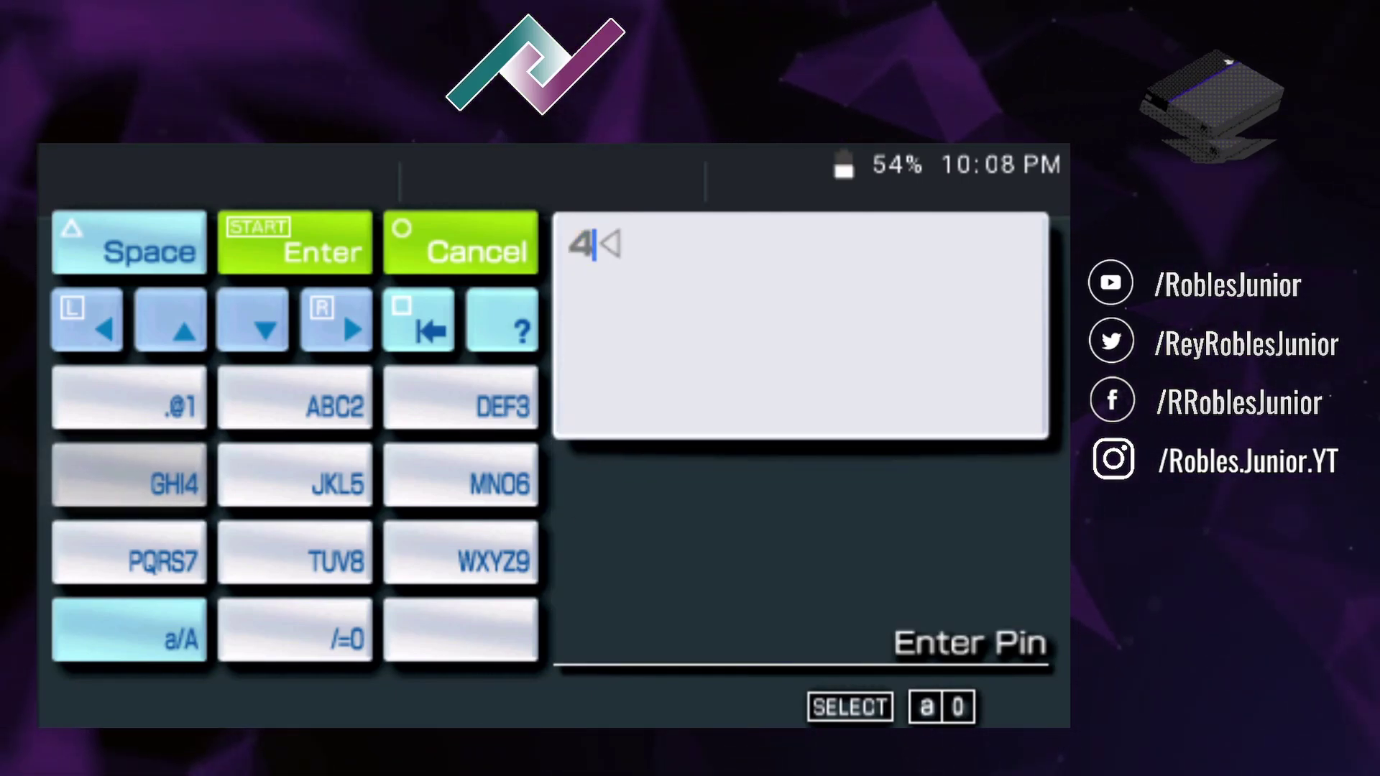
{"action": "double_click", "coordinate": [129, 478]}
{"action": "double_click", "coordinate": [129, 478]}
{"action": "double_click", "coordinate": [129, 478]}
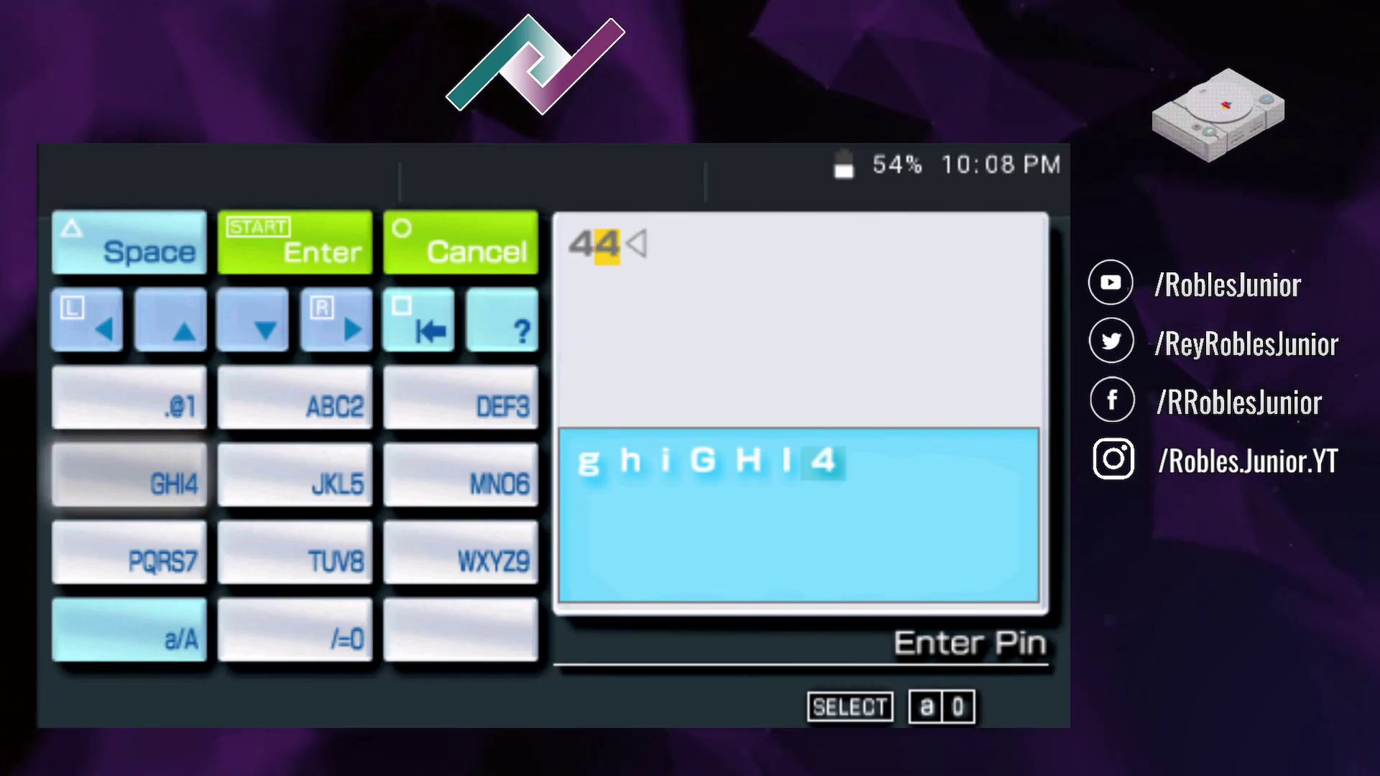
{"action": "left_click", "coordinate": [130, 478]}
{"action": "key", "text": "z"}
{"action": "key", "text": "z"}
{"action": "key", "text": "z"}
{"action": "key", "text": "z"}
{"action": "key", "text": "z"}
{"action": "key", "text": "z"}
{"action": "key", "text": "z"}
{"action": "key", "text": "z"}
{"action": "key", "text": "z"}
{"action": "key", "text": "z"}
{"action": "key", "text": "z"}
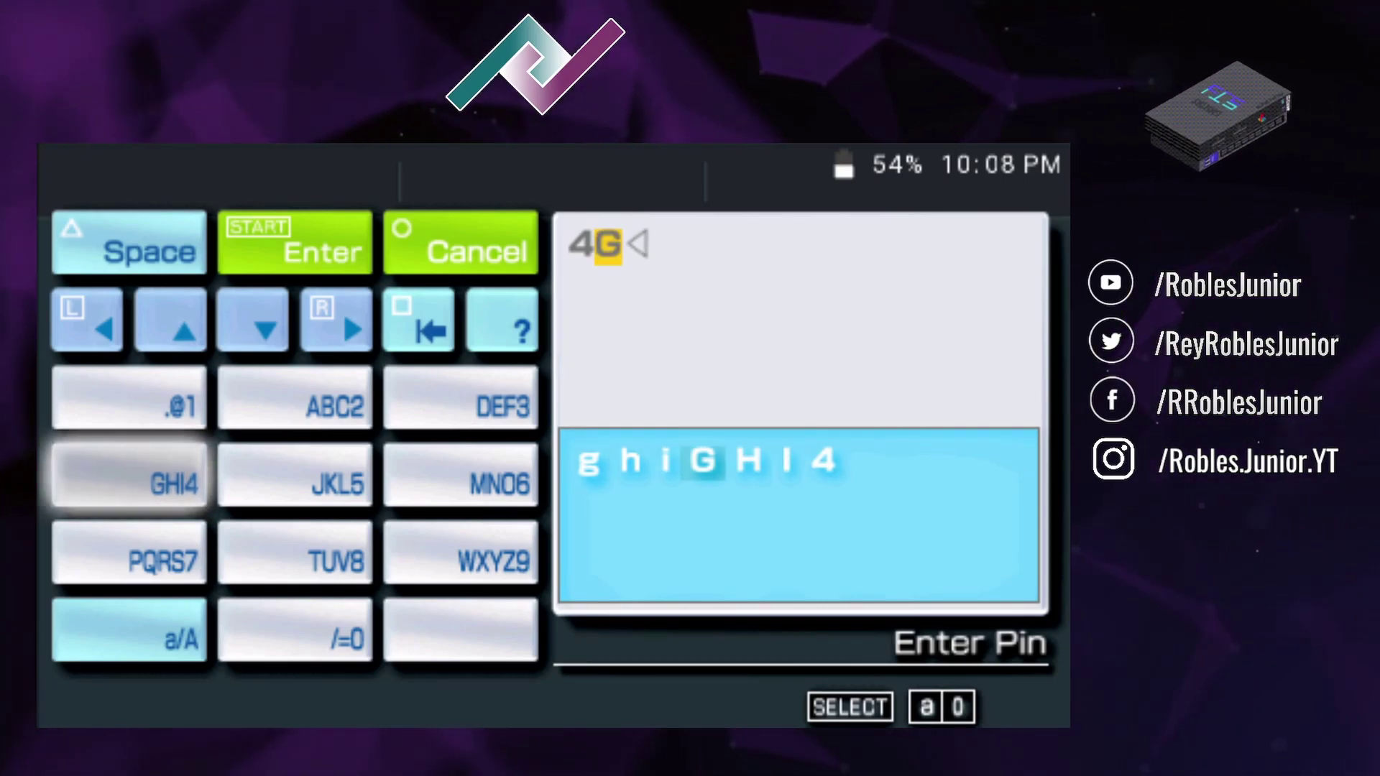
{"action": "key", "text": "z"}
{"action": "key", "text": "z"}
{"action": "key", "text": "z"}
{"action": "key", "text": "z"}
{"action": "key", "text": "z"}
{"action": "key", "text": "z"}
{"action": "key", "text": "z"}
{"action": "key", "text": "z"}
{"action": "key", "text": "z"}
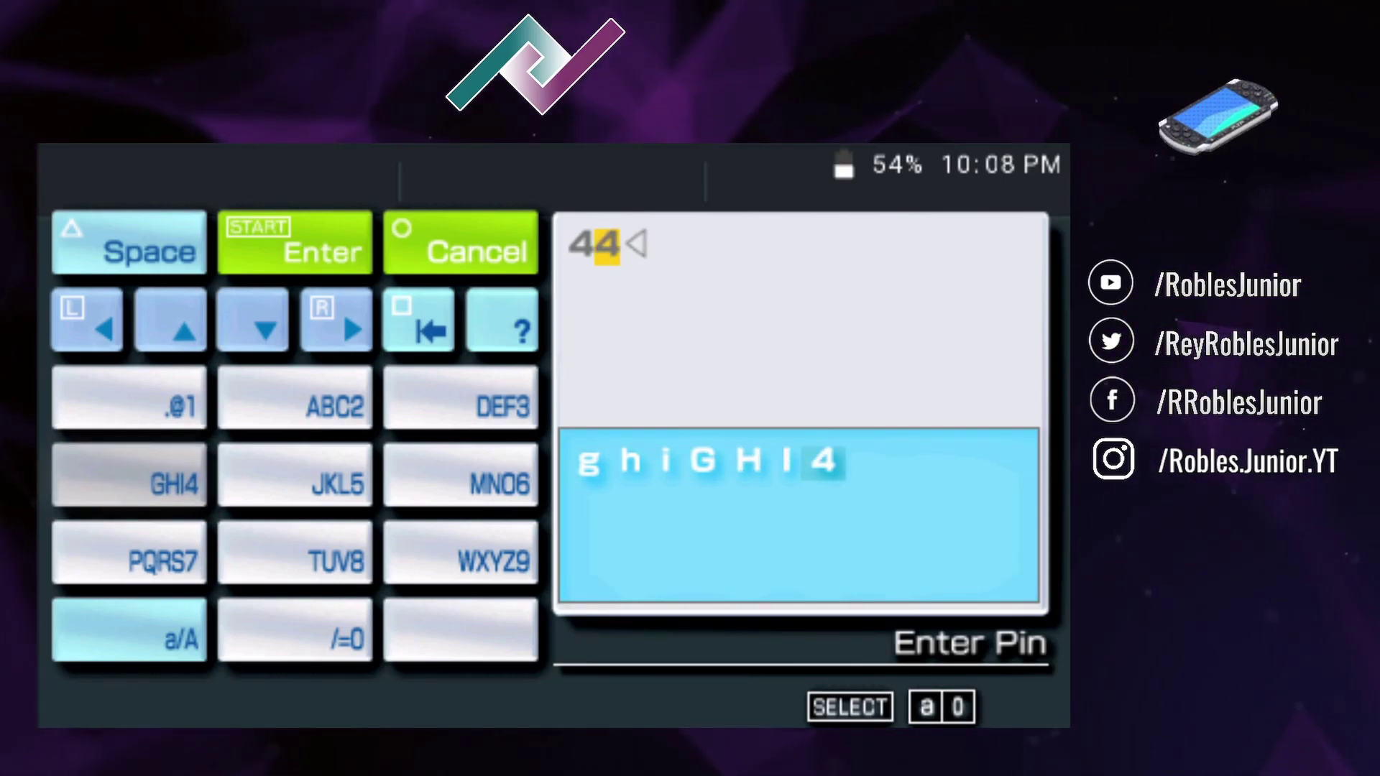
{"action": "key", "text": "z"}
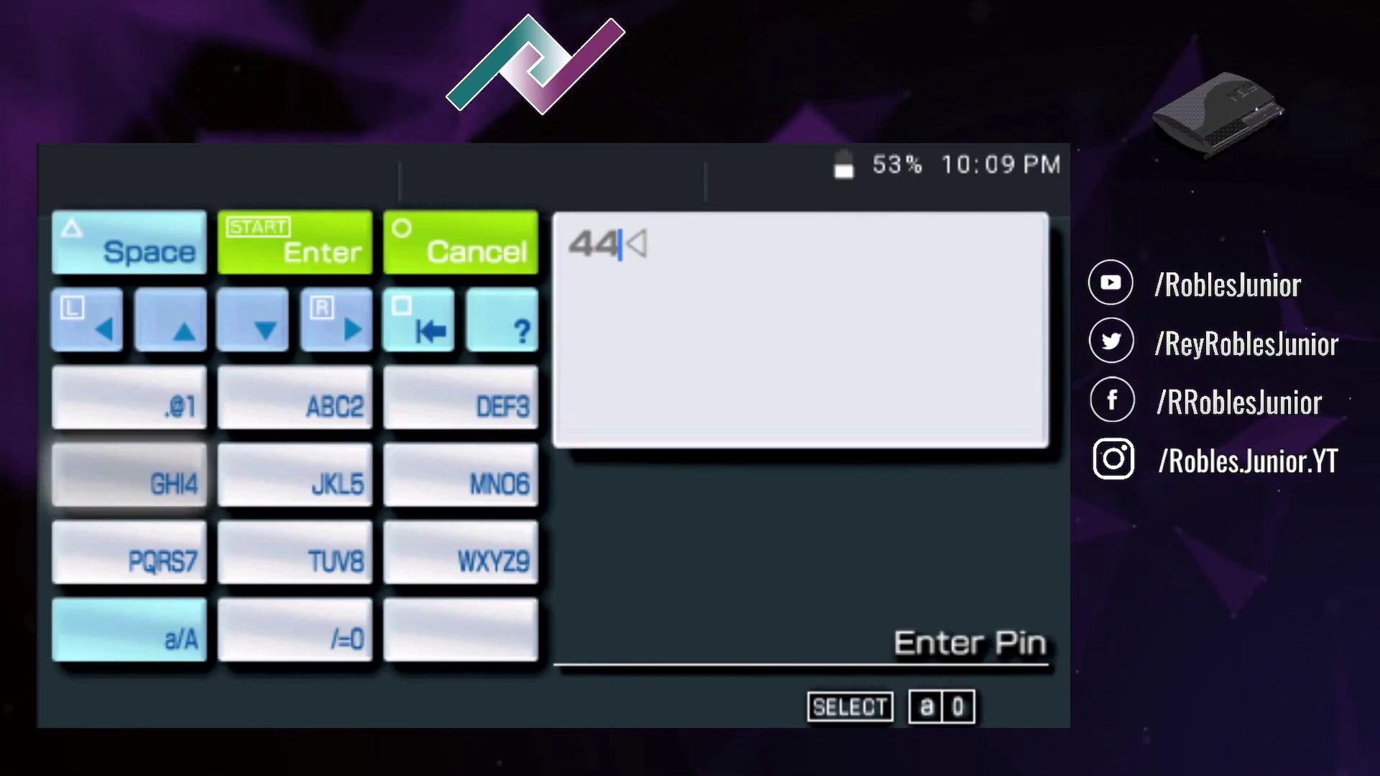
{"action": "key", "text": "z"}
{"action": "key", "text": "z"}
{"action": "key", "text": "z"}
{"action": "key", "text": "z"}
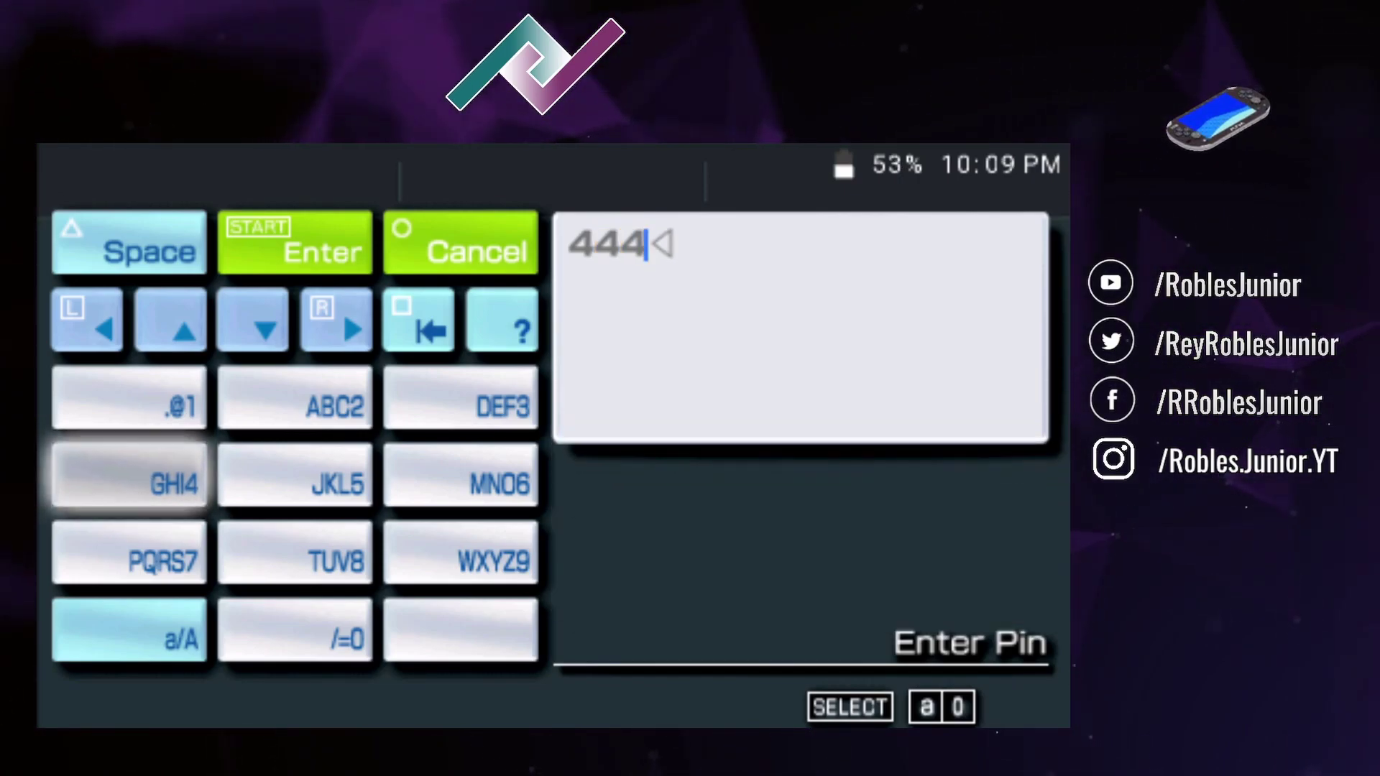
{"action": "key", "text": "Return"}
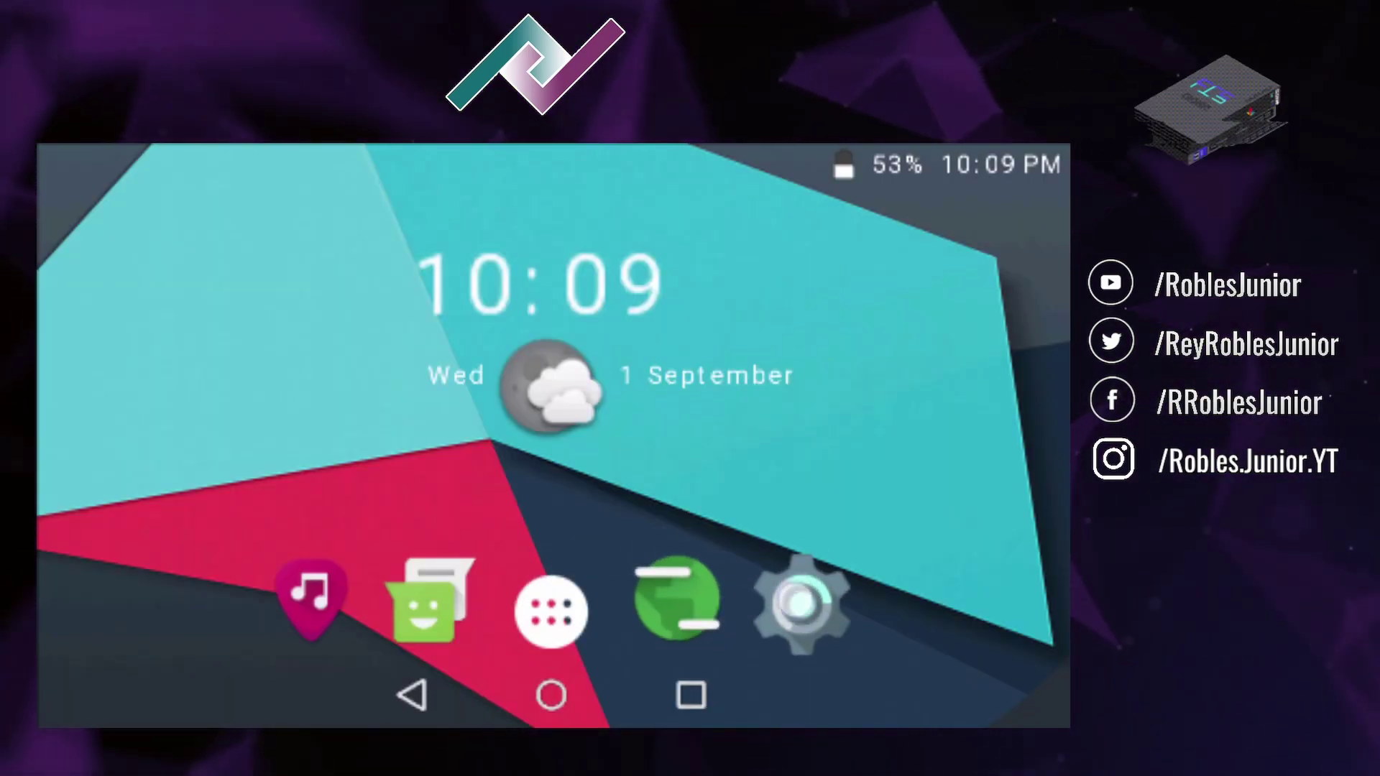
- Open the Themes section of the Display settings, view the available styles and return to the theme options
{"action": "left_click", "coordinate": [796, 601]}
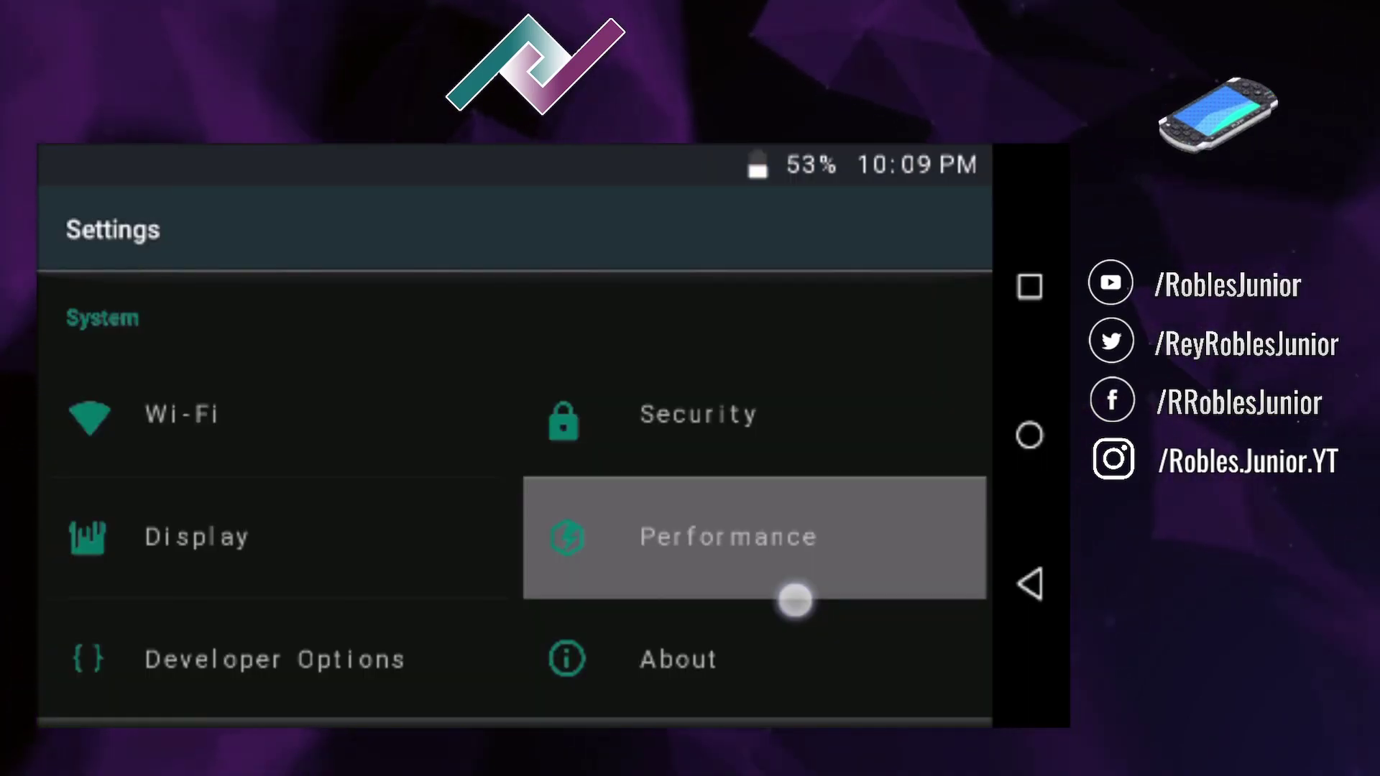
{"action": "left_click", "coordinate": [481, 524]}
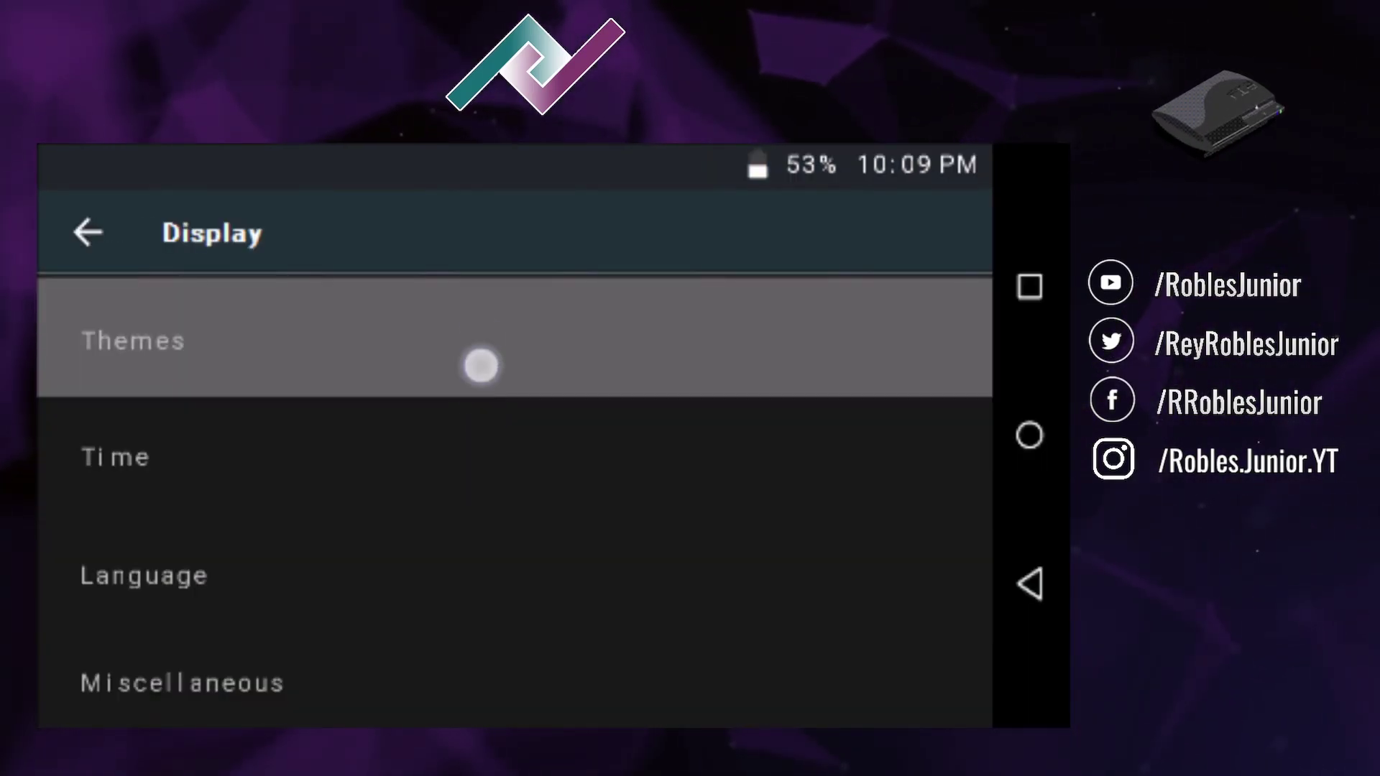
{"action": "left_click", "coordinate": [481, 317]}
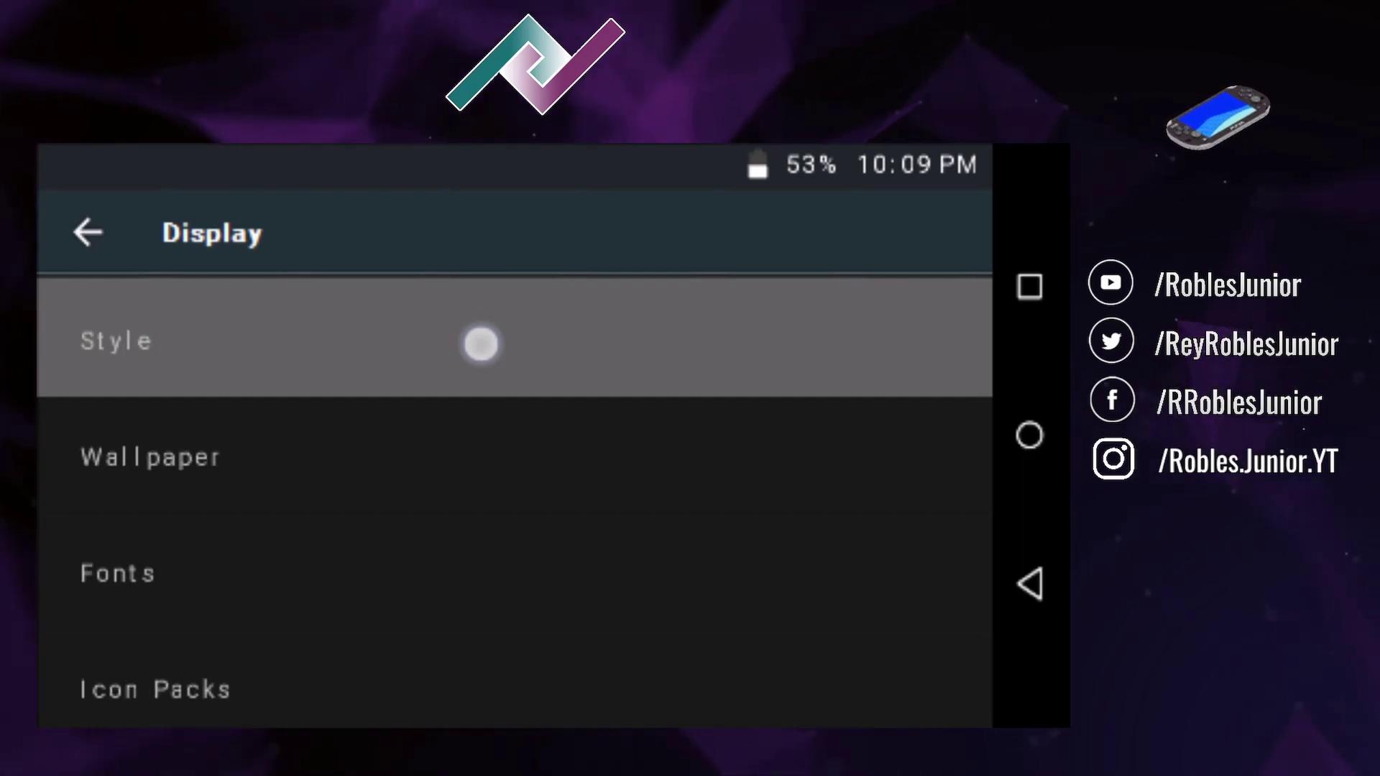
{"action": "left_click", "coordinate": [481, 350]}
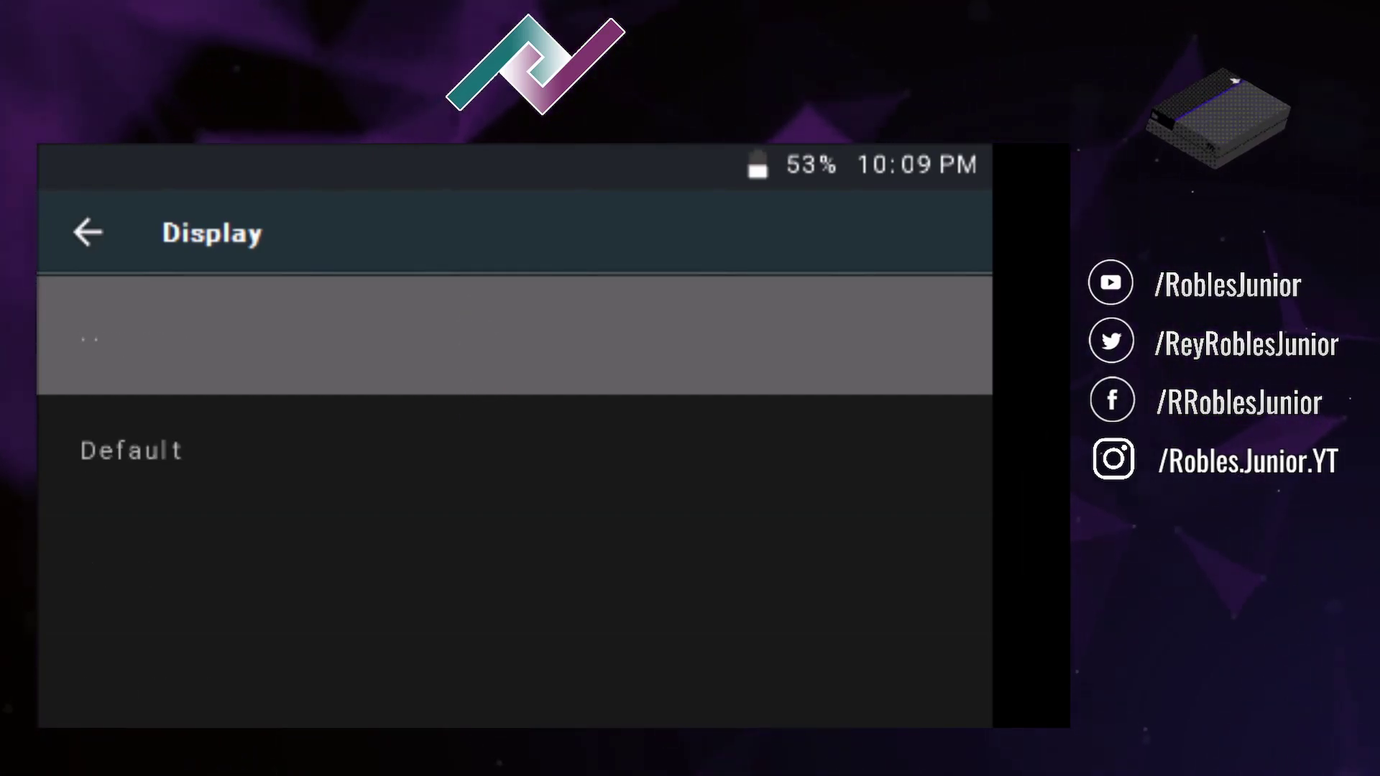
{"action": "left_click", "coordinate": [481, 352]}
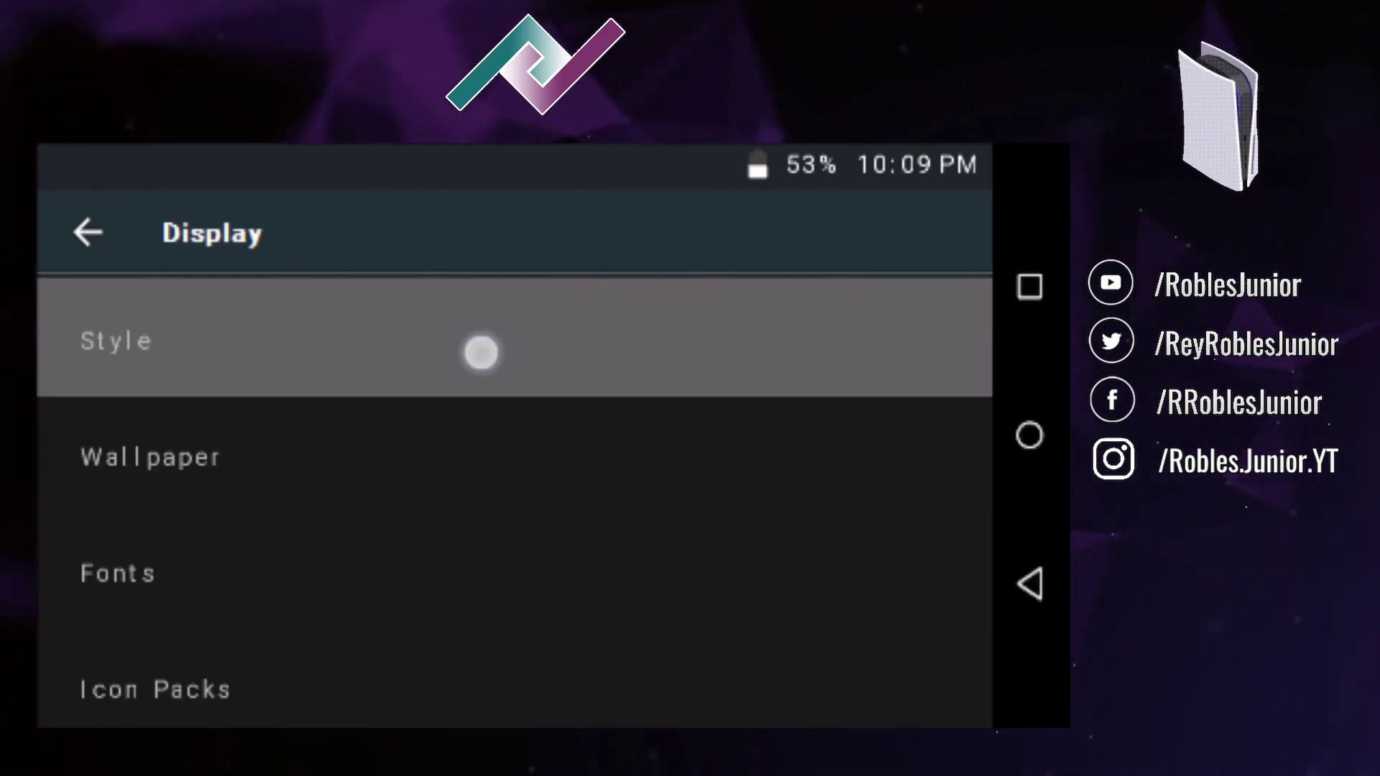
- Browse the wallpaper list in the theme options and set glassbearings.png as the wallpaper
{"action": "left_click", "coordinate": [563, 440]}
{"action": "key", "text": "Down"}
{"action": "key", "text": "Down"}
{"action": "key", "text": "Down"}
{"action": "key", "text": "Down"}
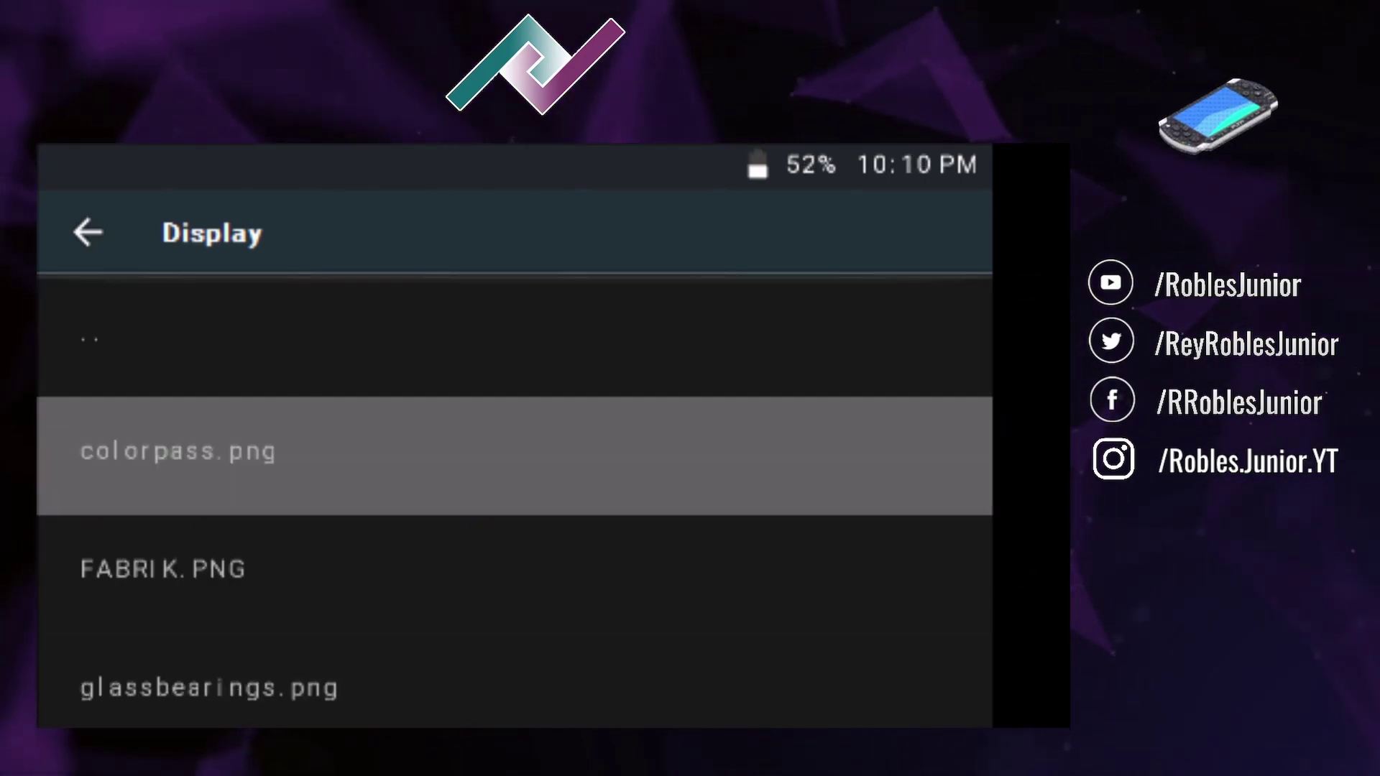
{"action": "key", "text": "Down"}
{"action": "key", "text": "Down"}
{"action": "key", "text": "Down"}
{"action": "key", "text": "Up"}
{"action": "key", "text": "Up"}
{"action": "key", "text": "Up"}
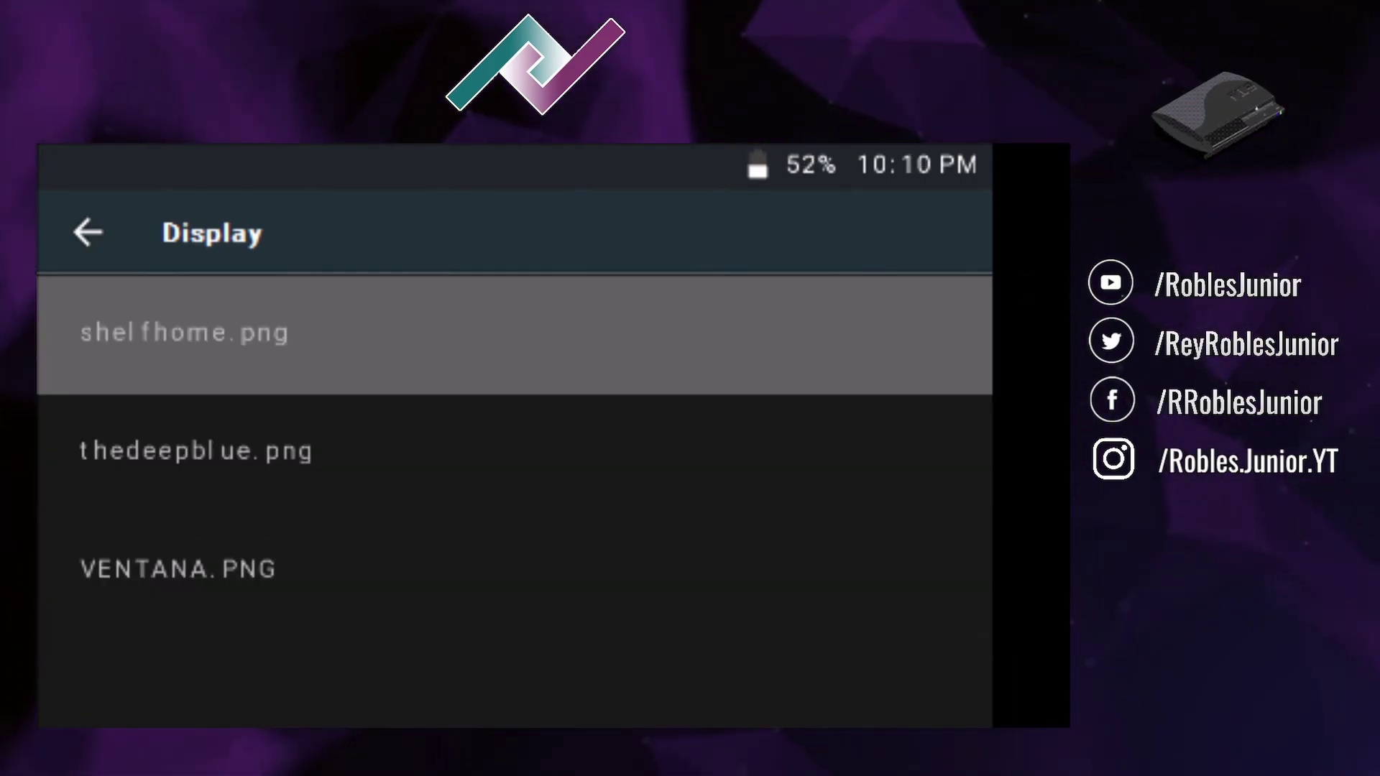
{"action": "key", "text": "Up"}
{"action": "key", "text": "Up"}
{"action": "key", "text": "Up"}
{"action": "key", "text": "Down"}
{"action": "key", "text": "Down"}
{"action": "key", "text": "Down"}
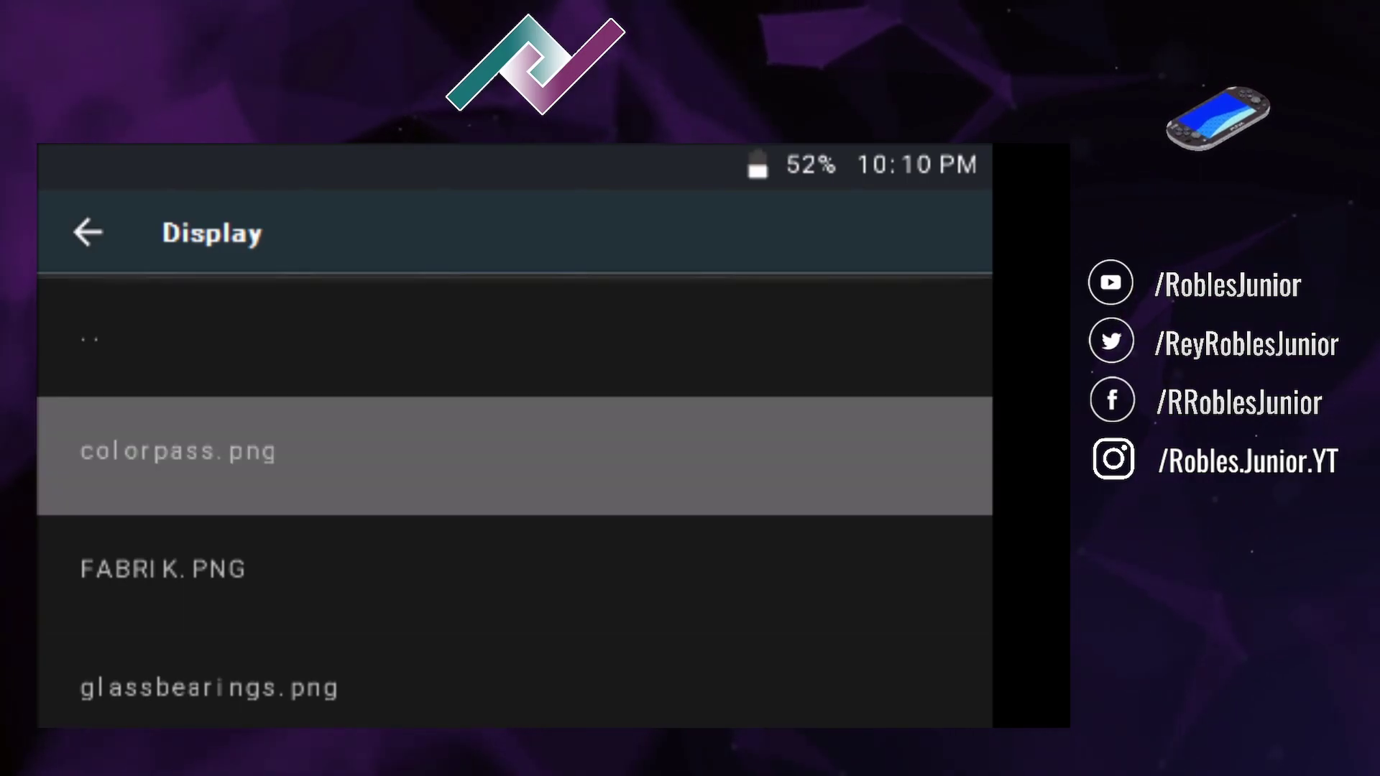
{"action": "key", "text": "Return"}
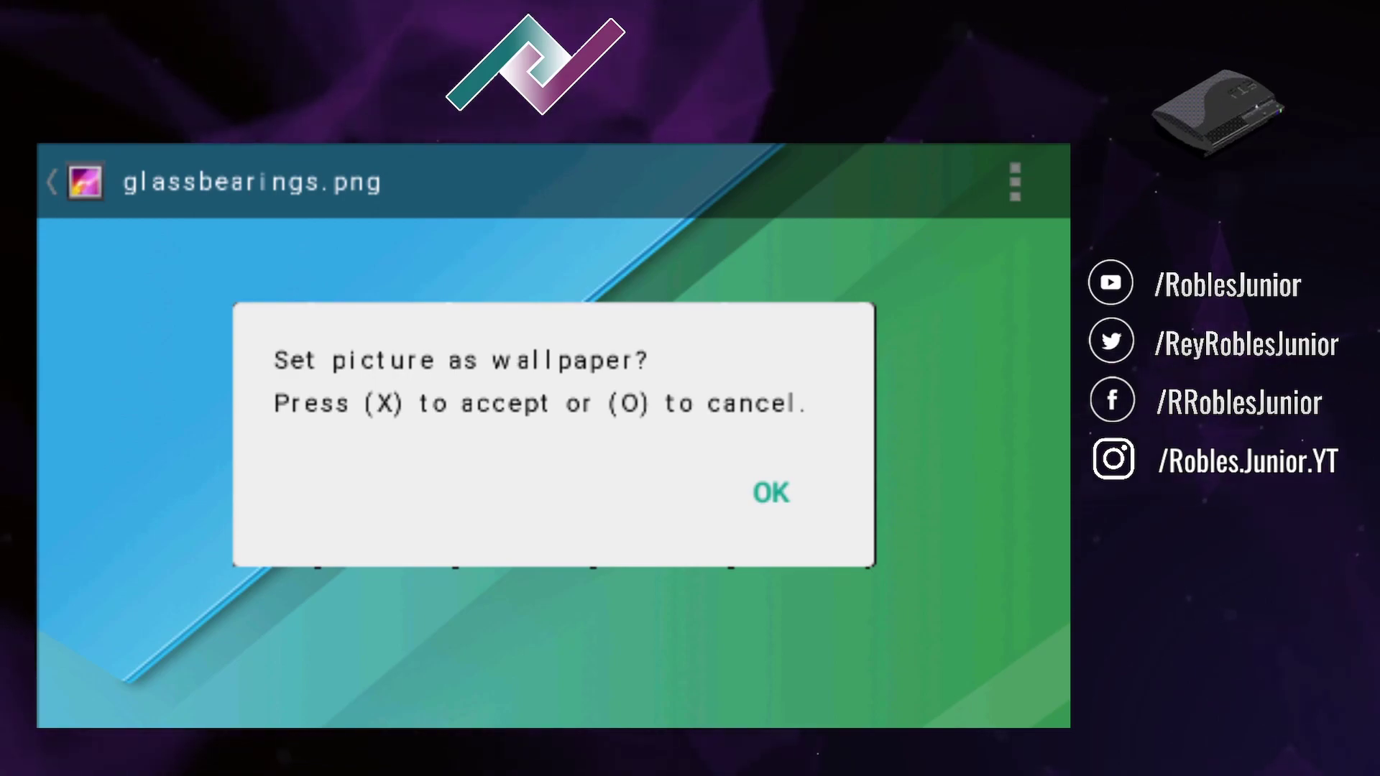
{"action": "key", "text": "Return"}
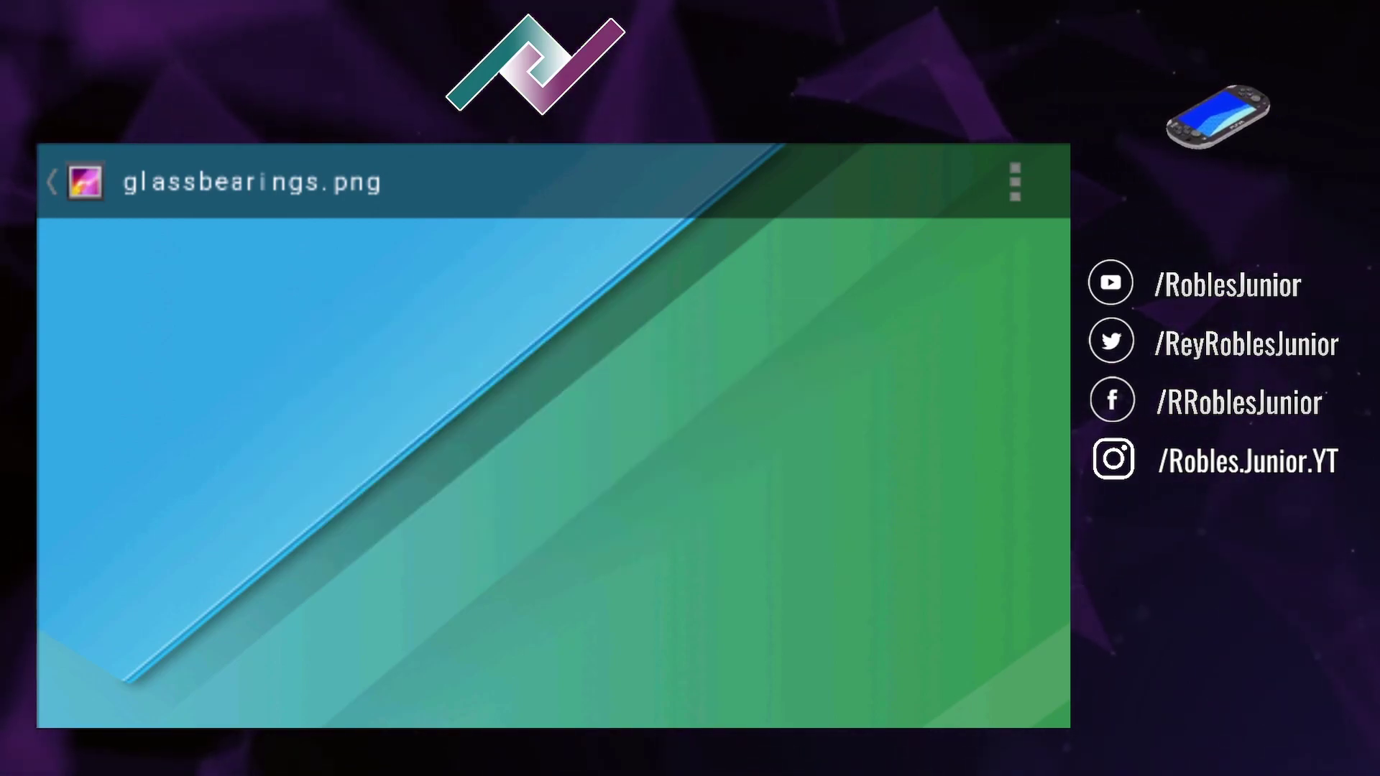
- Leave the wallpaper preview and exit the Settings app and app drawer to see the home screen
{"action": "key", "text": "Escape"}
{"action": "key", "text": "Escape"}
{"action": "scroll", "coordinate": [481, 450], "scroll_direction": "down", "scroll_amount": 4}
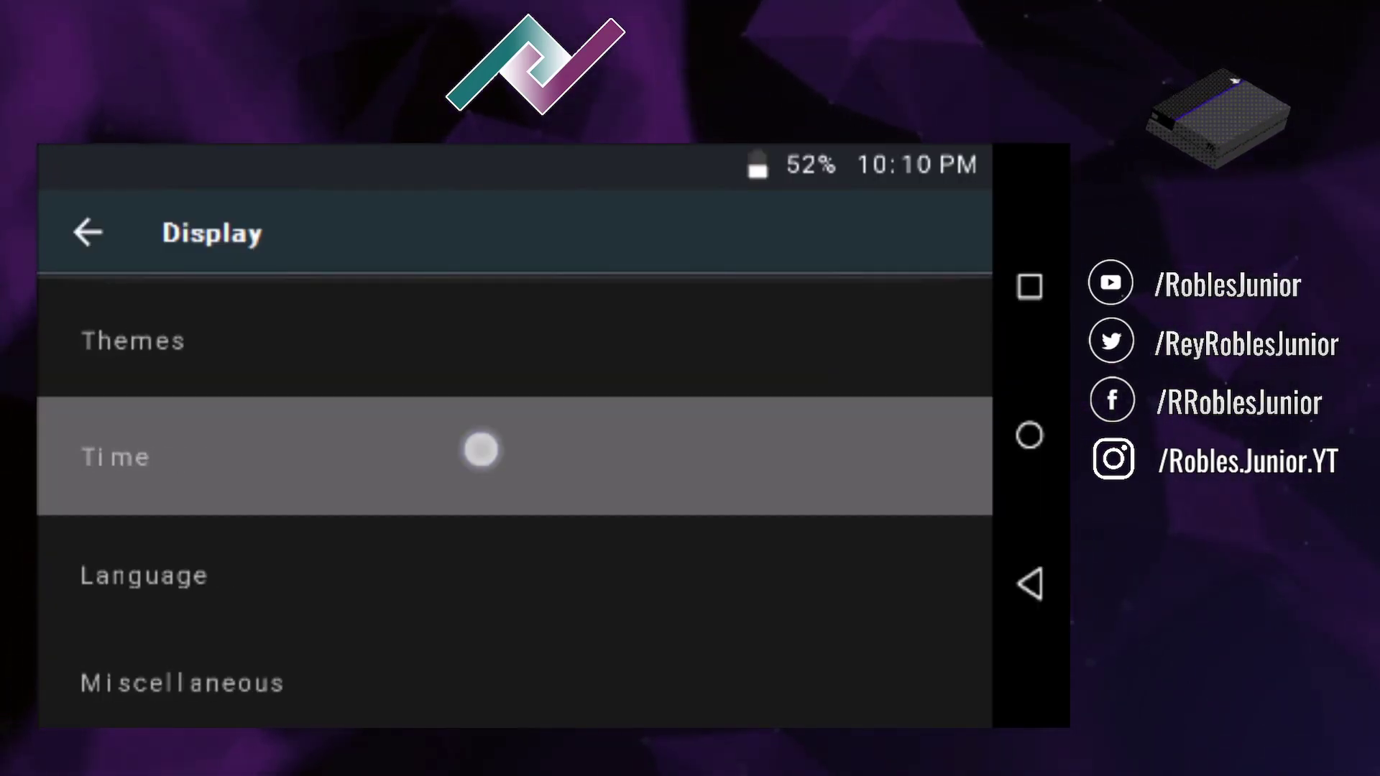
{"action": "key", "text": "Escape"}
{"action": "key", "text": "Escape"}
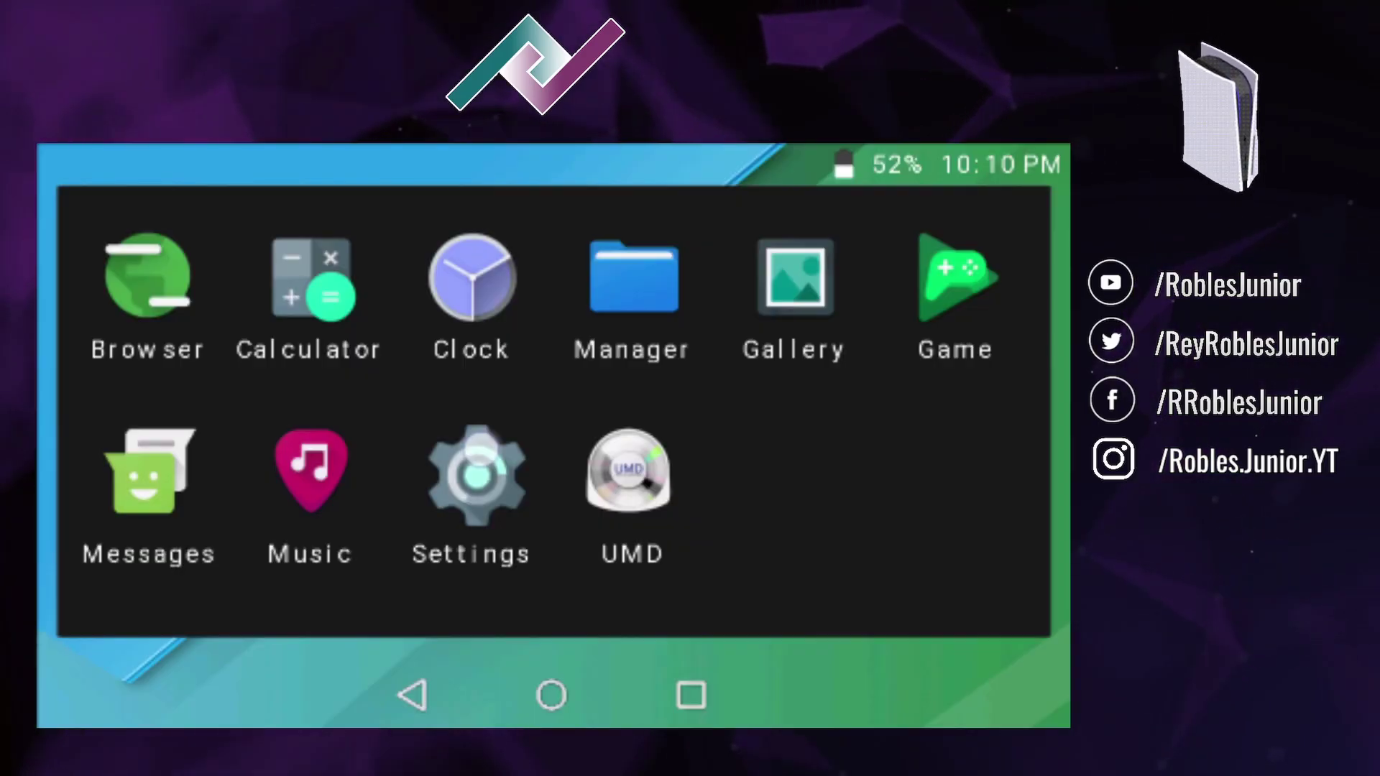
{"action": "key", "text": "Escape"}
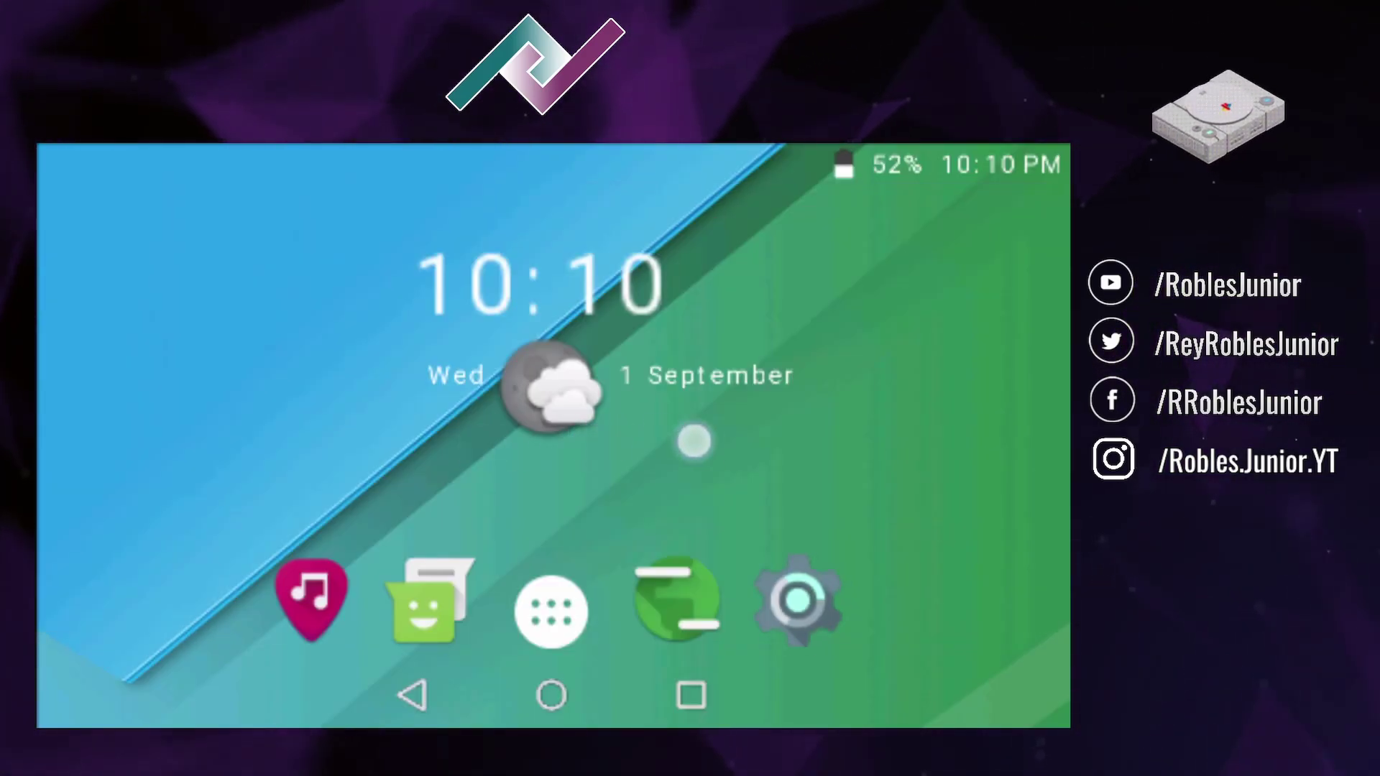
- Reopen the Display theme settings, view the available font styles and return to the font options
{"action": "left_click", "coordinate": [800, 602]}
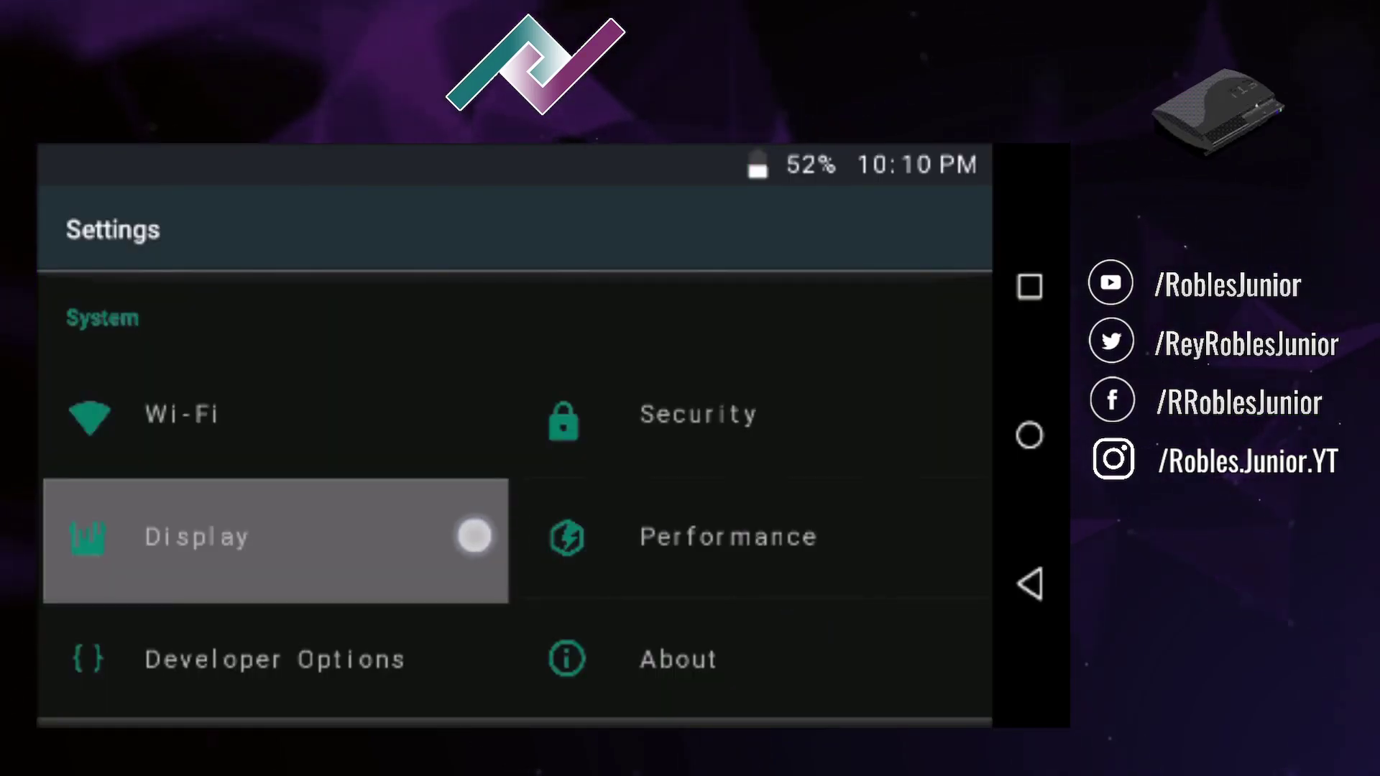
{"action": "left_click", "coordinate": [473, 536]}
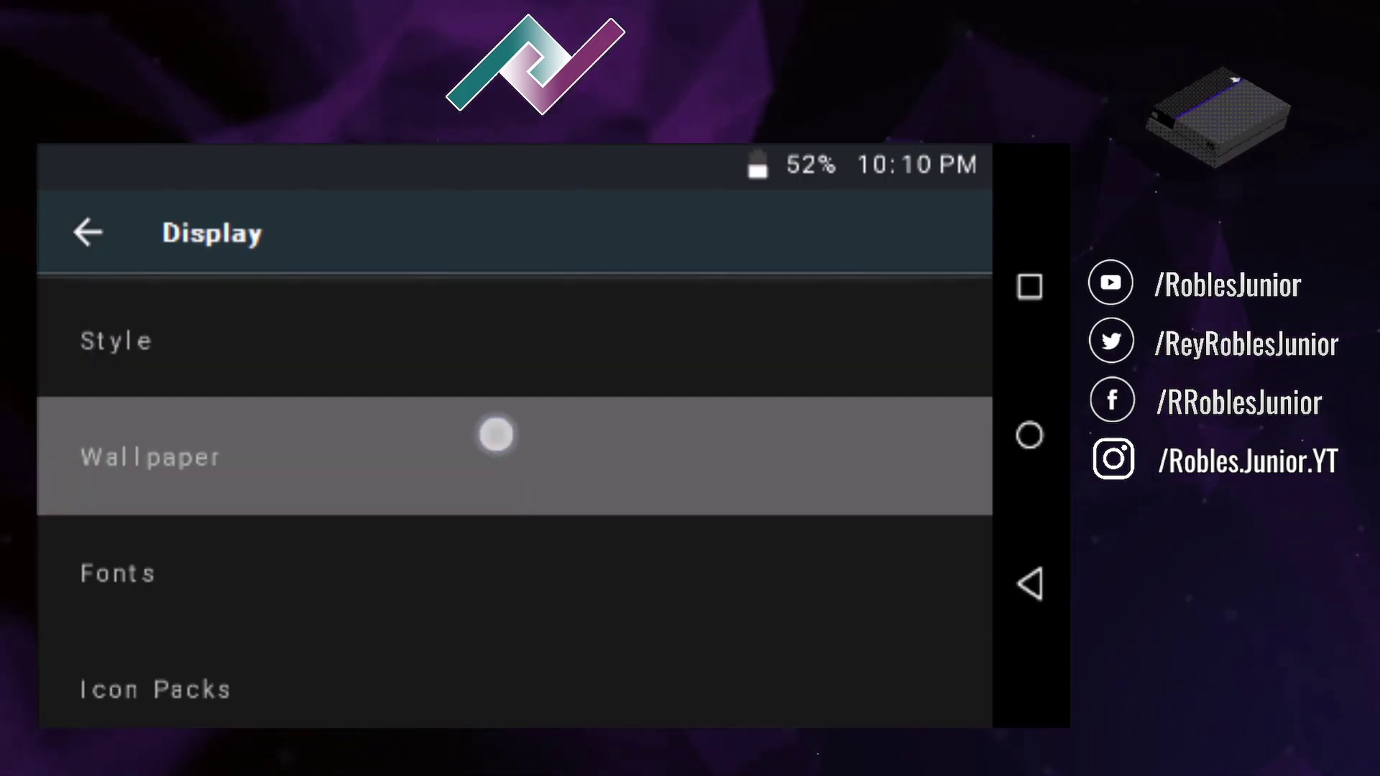
{"action": "left_click", "coordinate": [496, 570]}
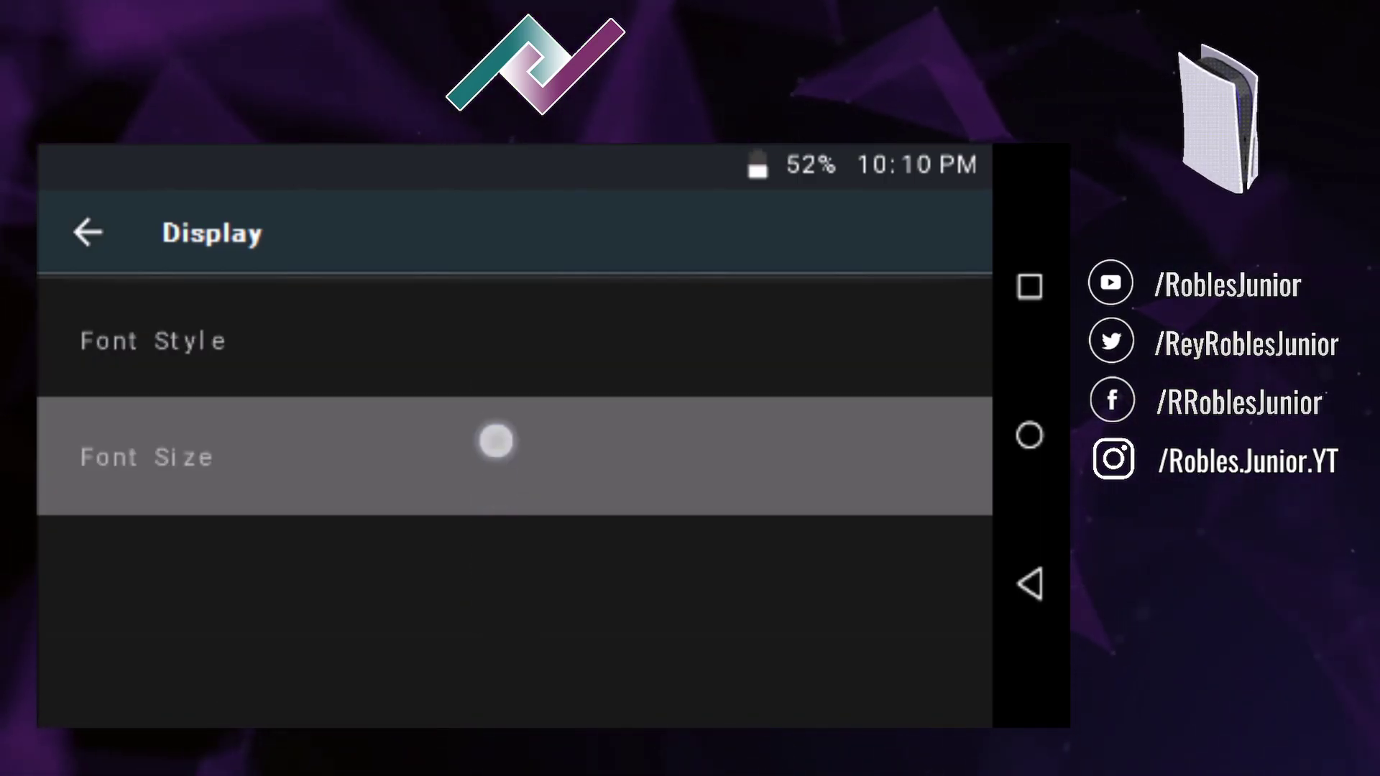
{"action": "left_click", "coordinate": [493, 330]}
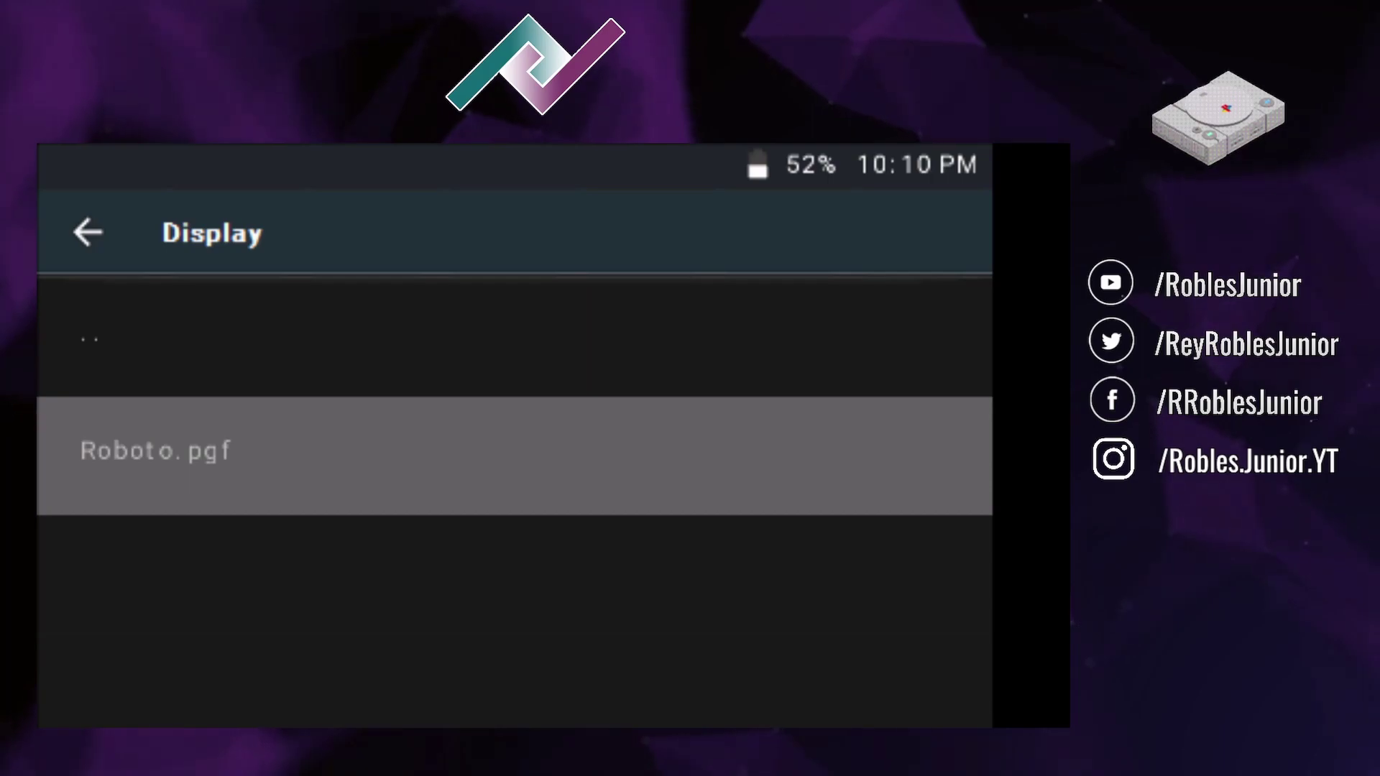
{"action": "left_click", "coordinate": [496, 334]}
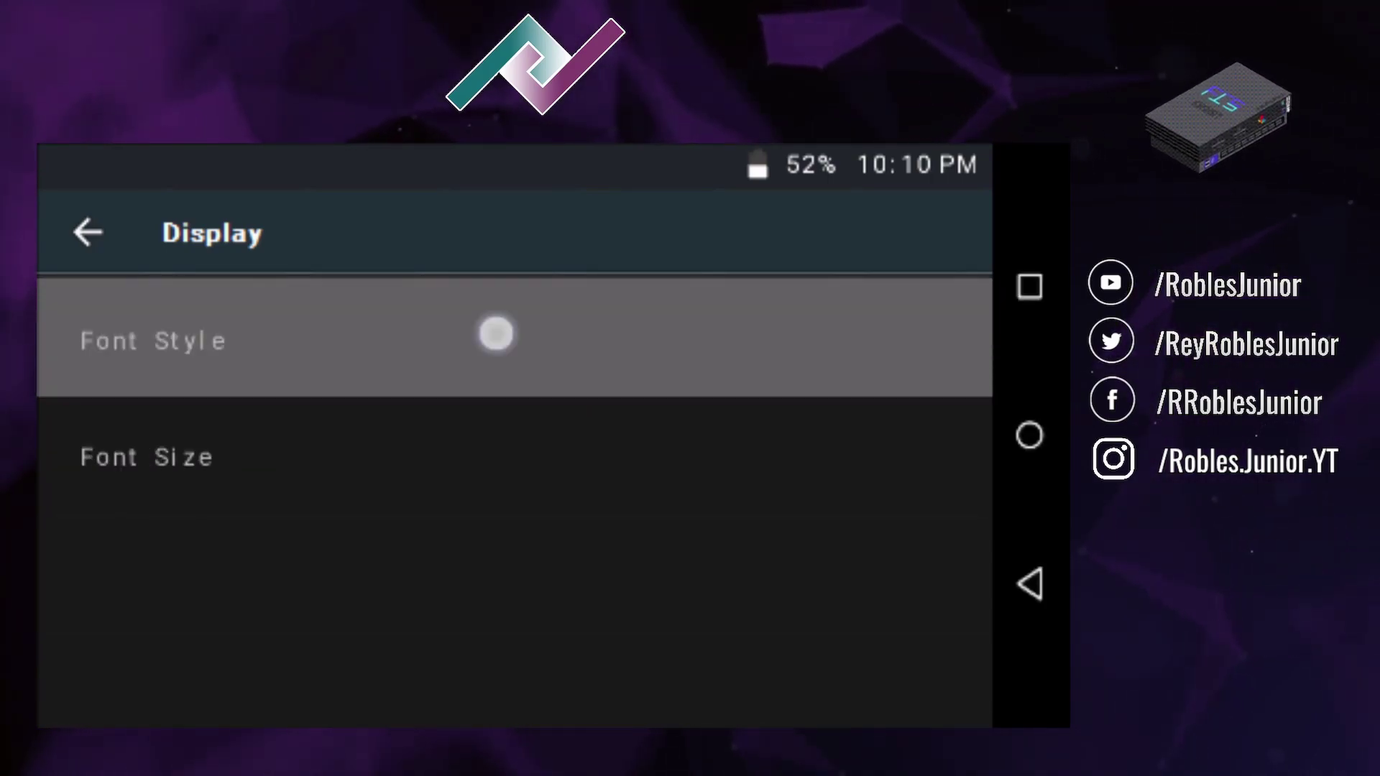
- Set the font size to Large and return to the theme options
{"action": "left_click", "coordinate": [493, 463]}
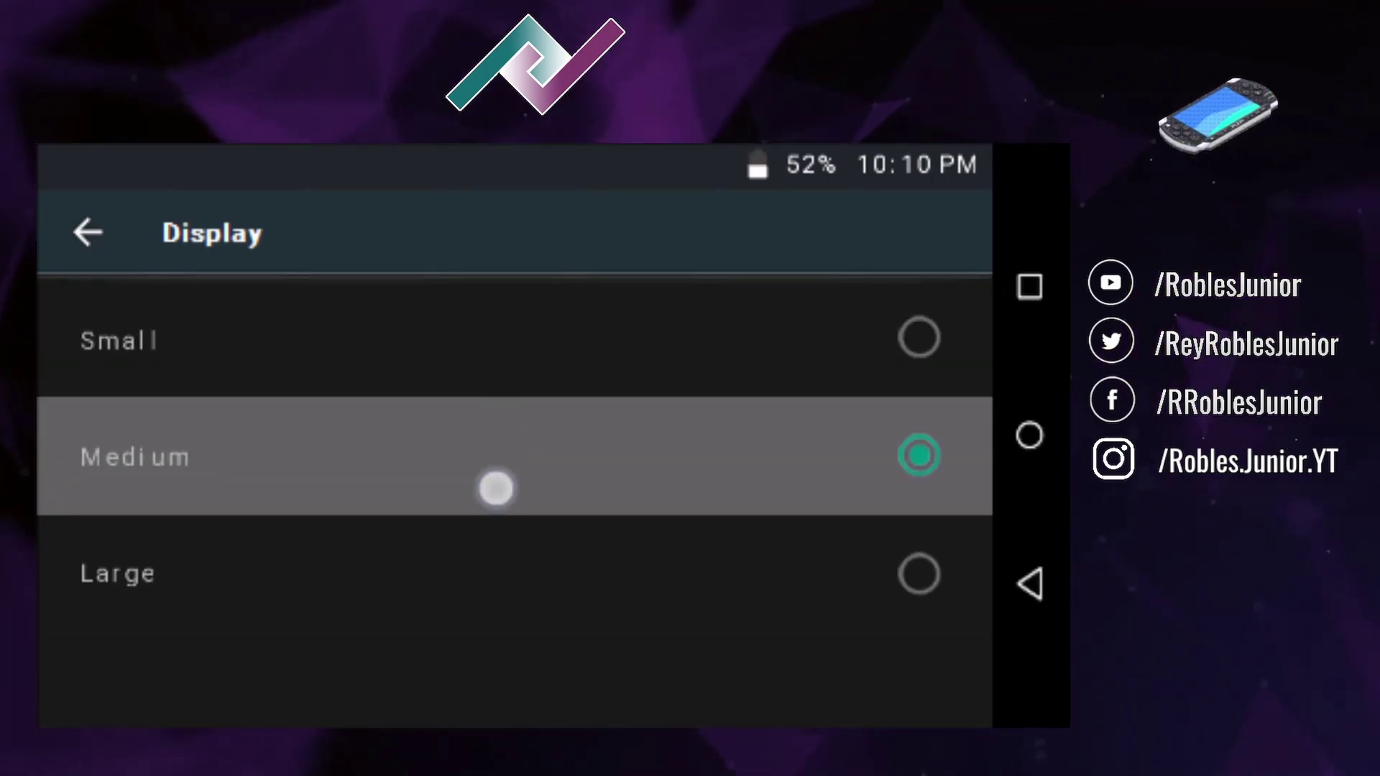
{"action": "left_click", "coordinate": [493, 519]}
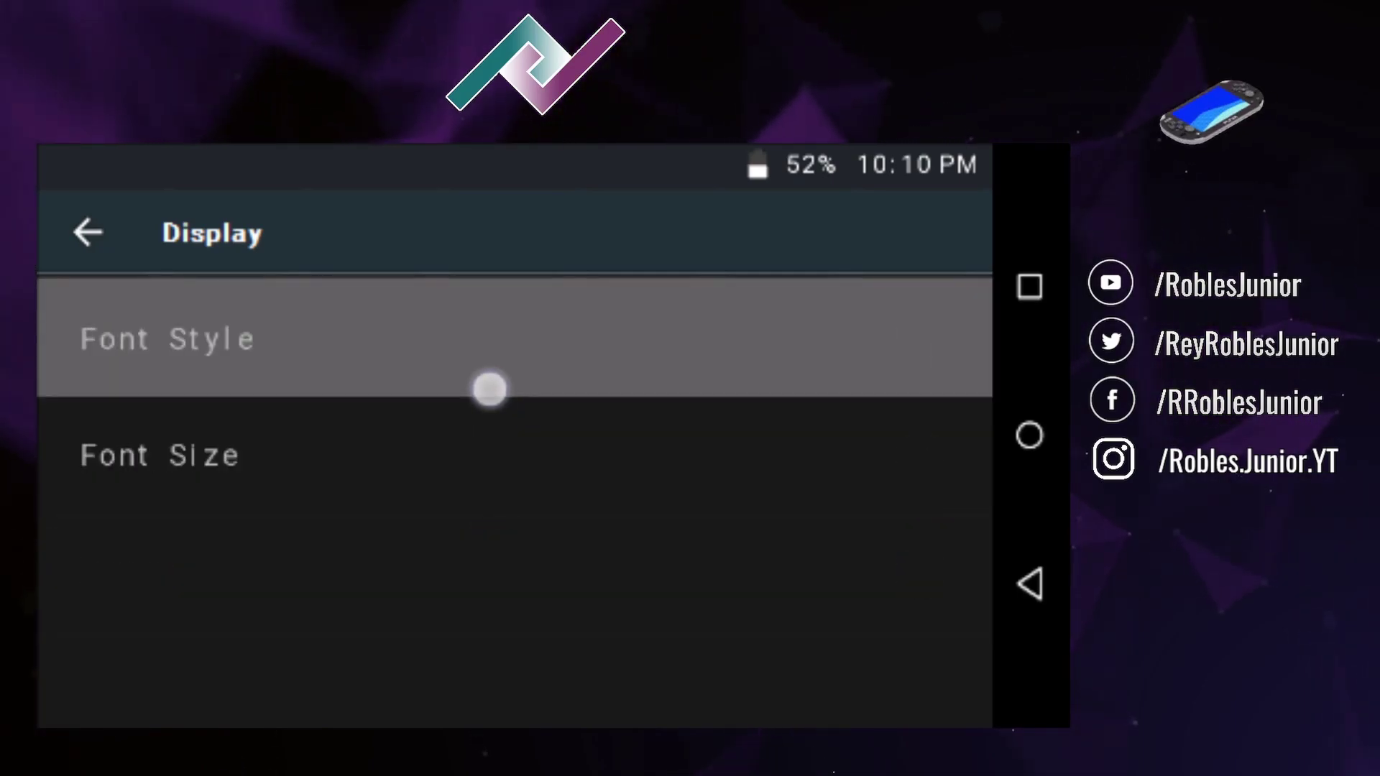
{"action": "key", "text": "Escape"}
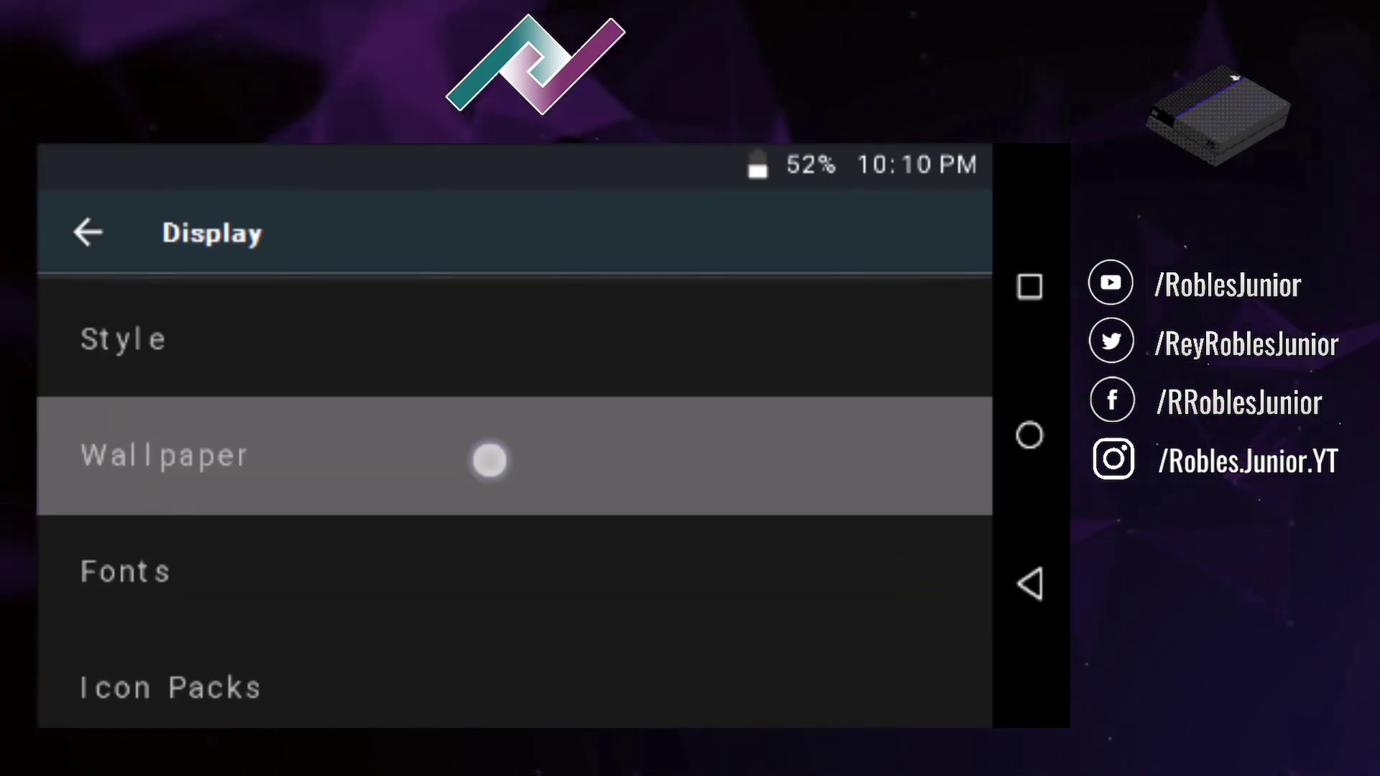
- View the available icon packs, leave without choosing one, and return to the main Display page
{"action": "left_click", "coordinate": [487, 711]}
{"action": "key", "text": "Down"}
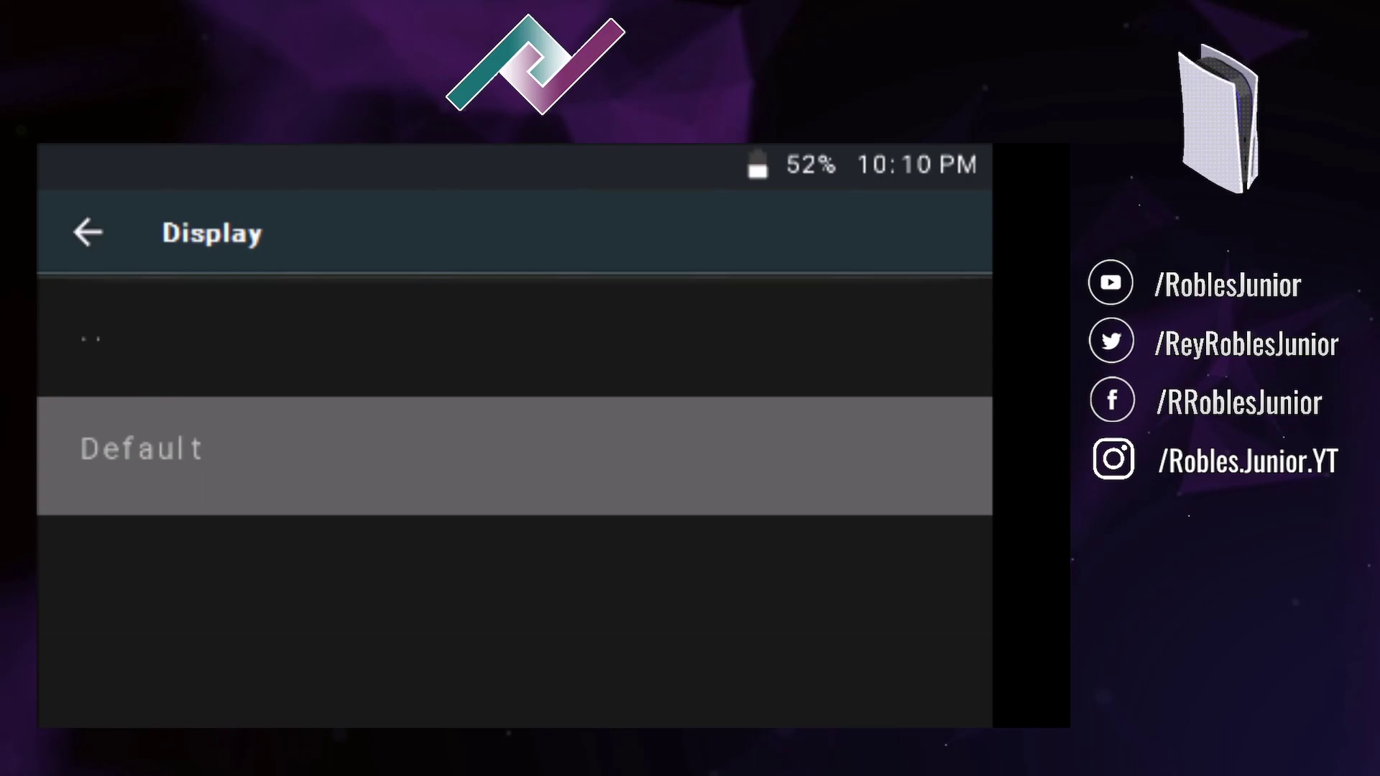
{"action": "key", "text": "Up"}
{"action": "key", "text": "Return"}
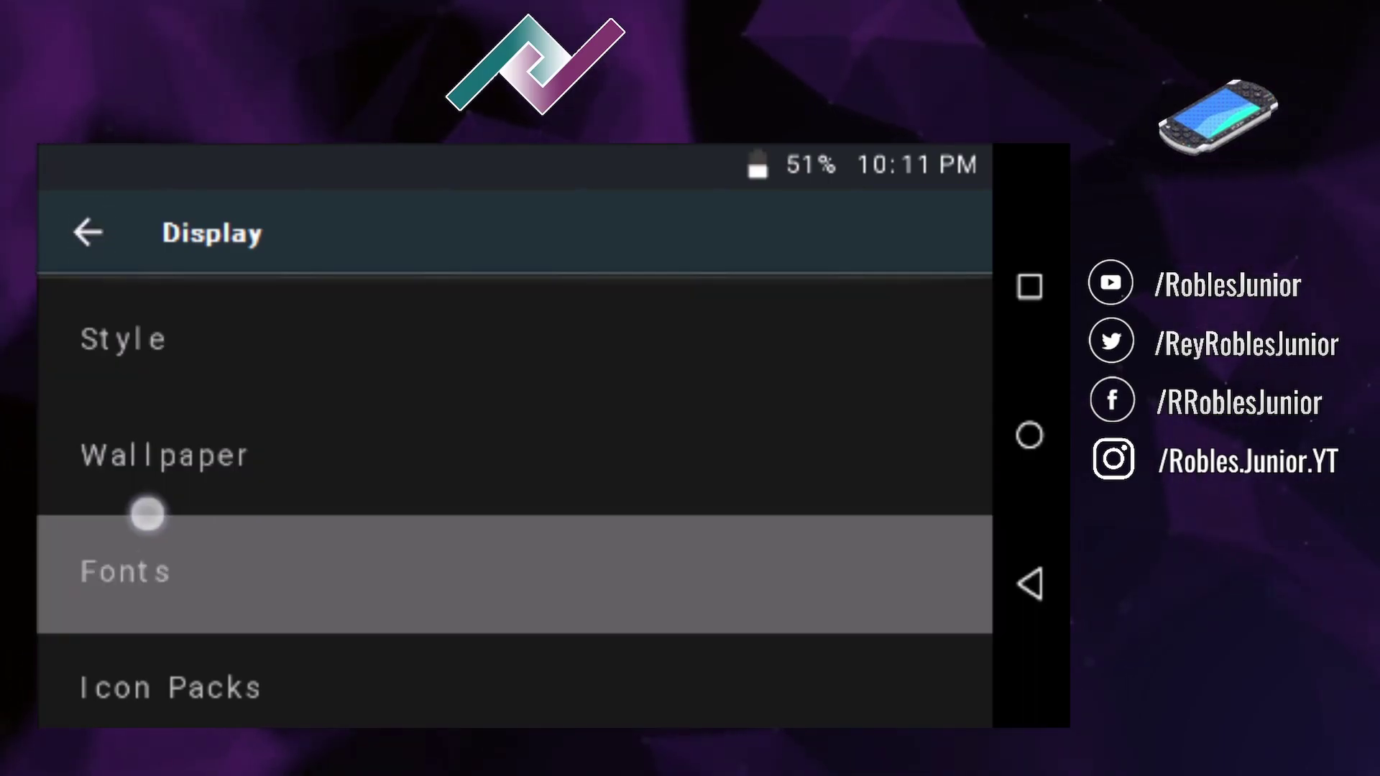
{"action": "scroll", "coordinate": [147, 531], "scroll_direction": "down", "scroll_amount": 4}
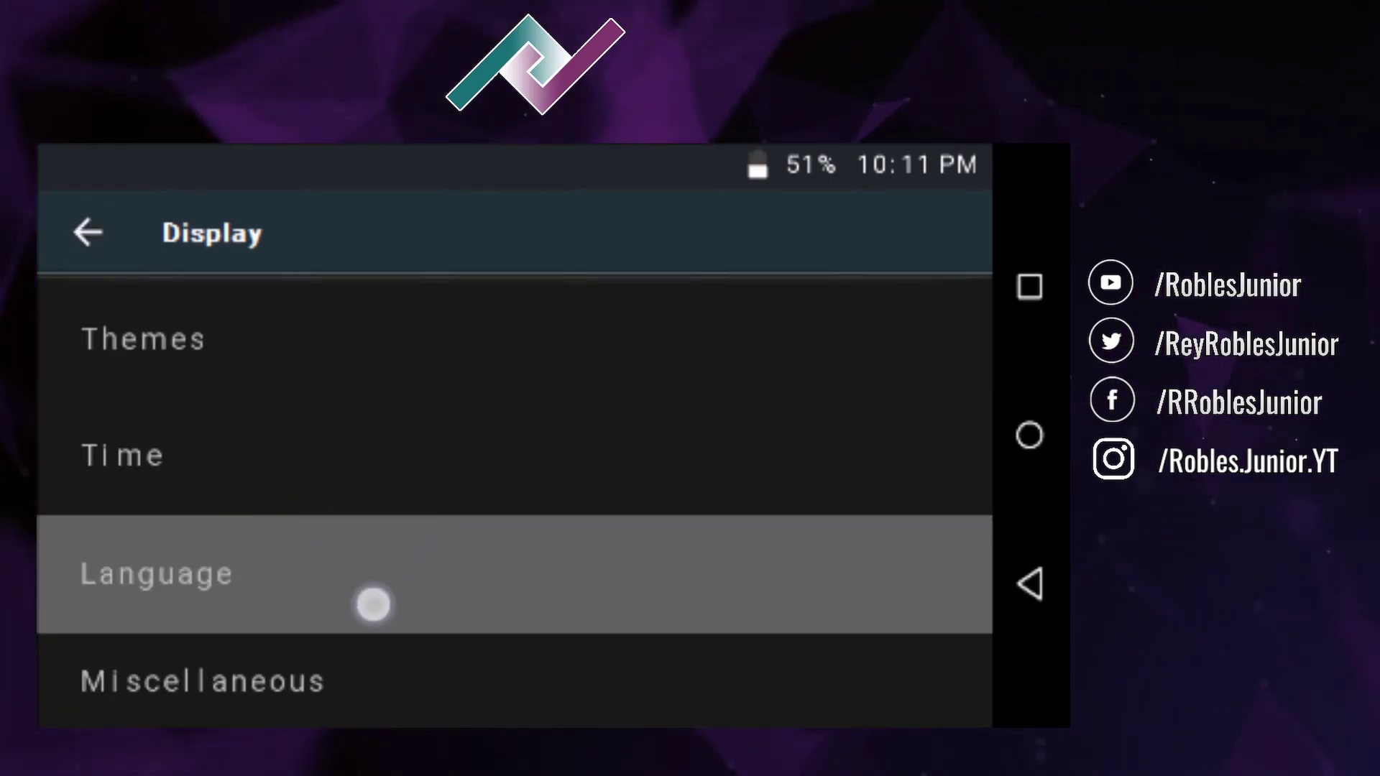
- View the available interface languages in the Display settings and return to the main Display page without choosing one
{"action": "left_click", "coordinate": [373, 605]}
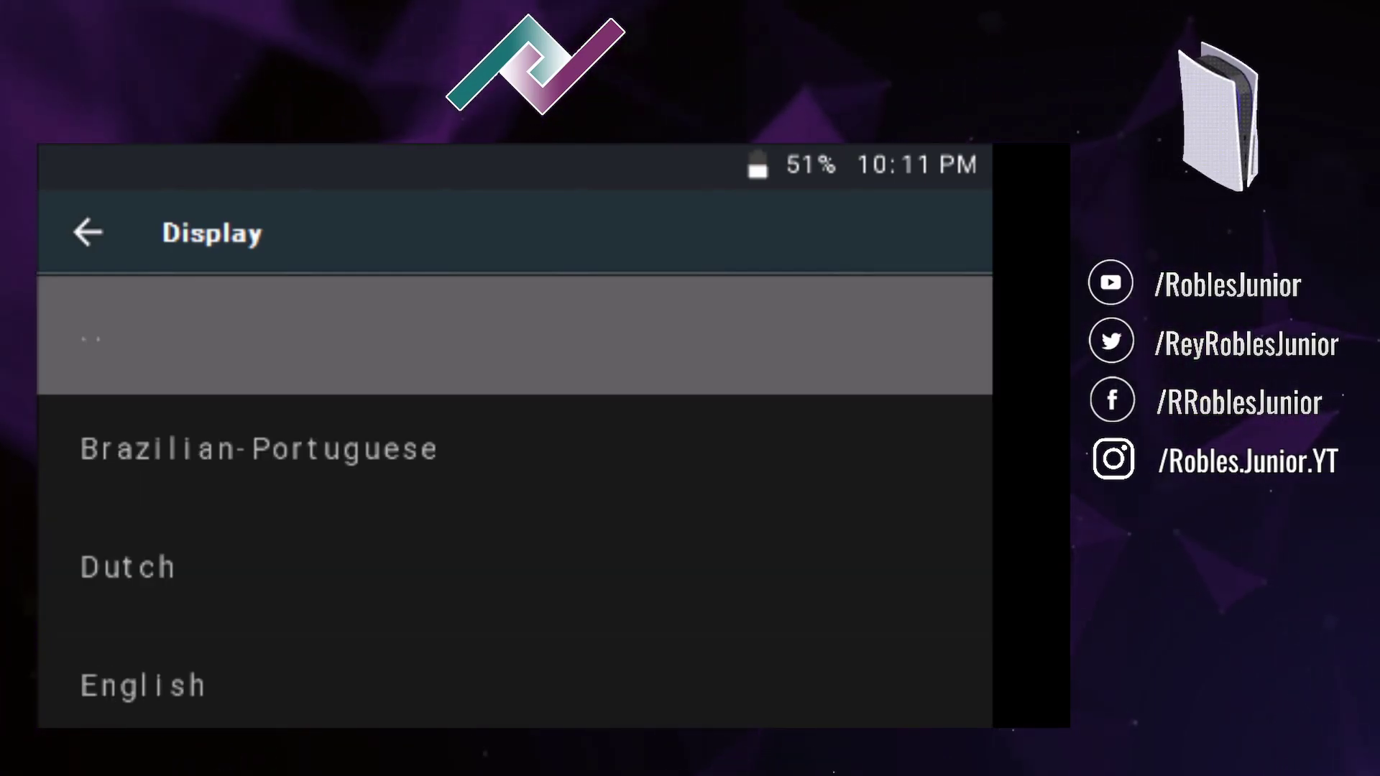
{"action": "key", "text": "Down"}
{"action": "key", "text": "Down"}
{"action": "key", "text": "Down"}
{"action": "key", "text": "Down"}
{"action": "key", "text": "Up"}
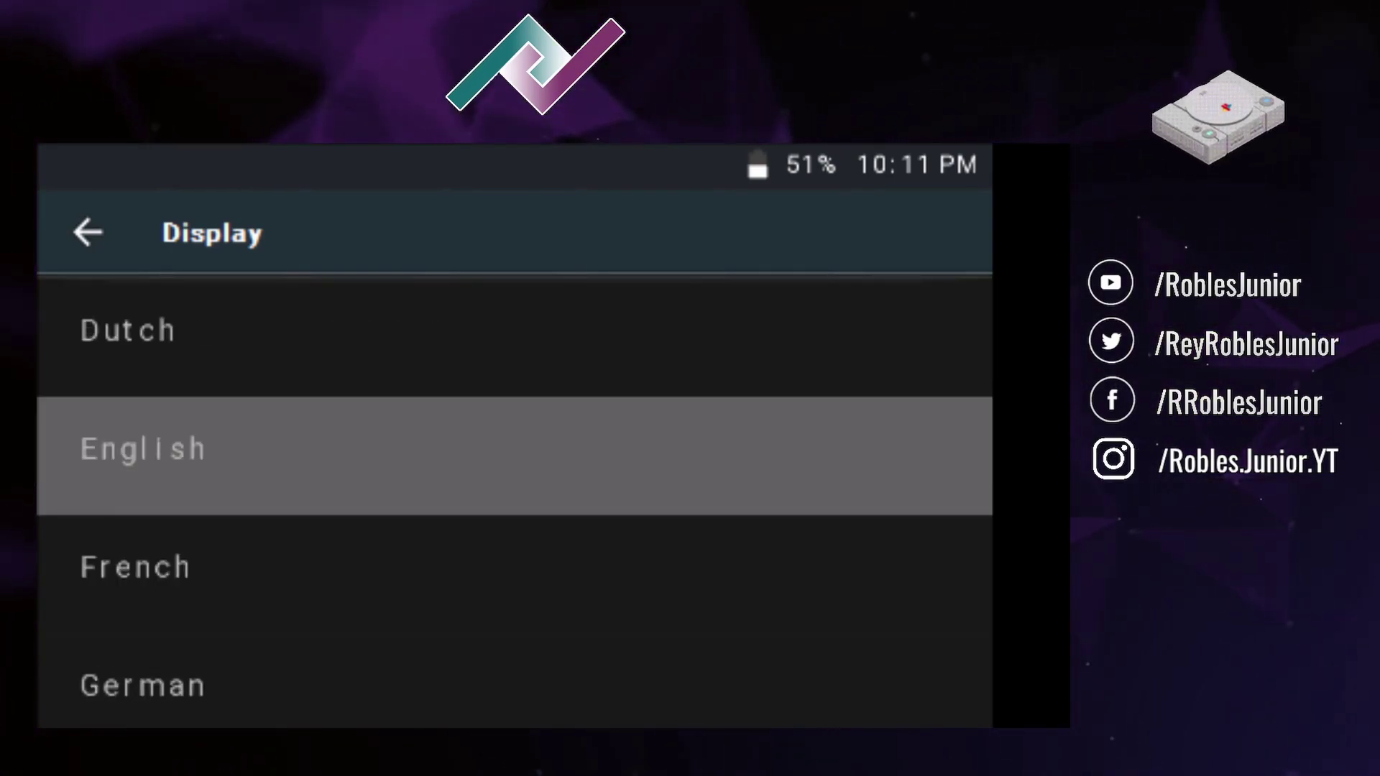
{"action": "key", "text": "Down"}
{"action": "key", "text": "Down"}
{"action": "key", "text": "Down"}
{"action": "key", "text": "Down"}
{"action": "key", "text": "Up"}
{"action": "key", "text": "Up"}
{"action": "key", "text": "Up"}
{"action": "key", "text": "Up"}
{"action": "key", "text": "Up"}
{"action": "key", "text": "Up"}
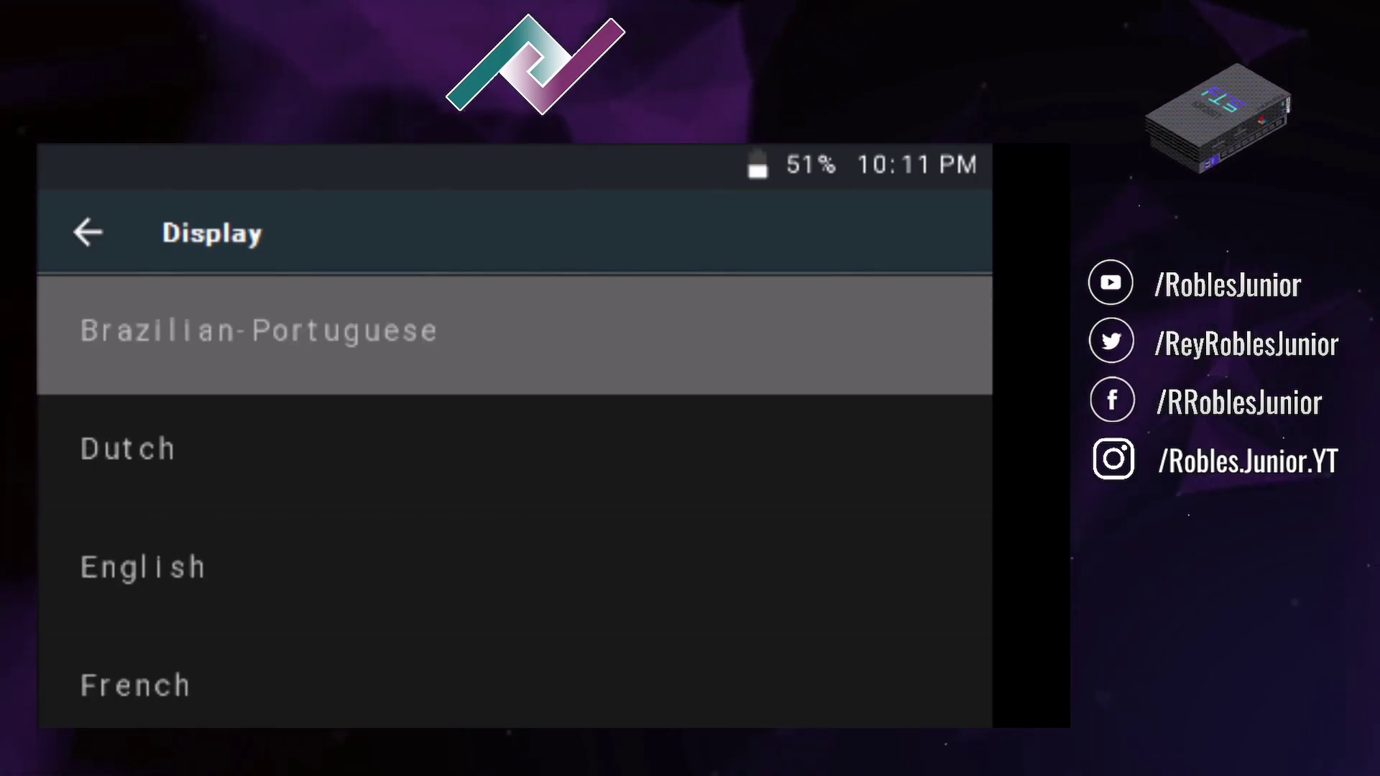
{"action": "key", "text": "Down"}
{"action": "key", "text": "Down"}
{"action": "key", "text": "Up"}
{"action": "key", "text": "Escape"}
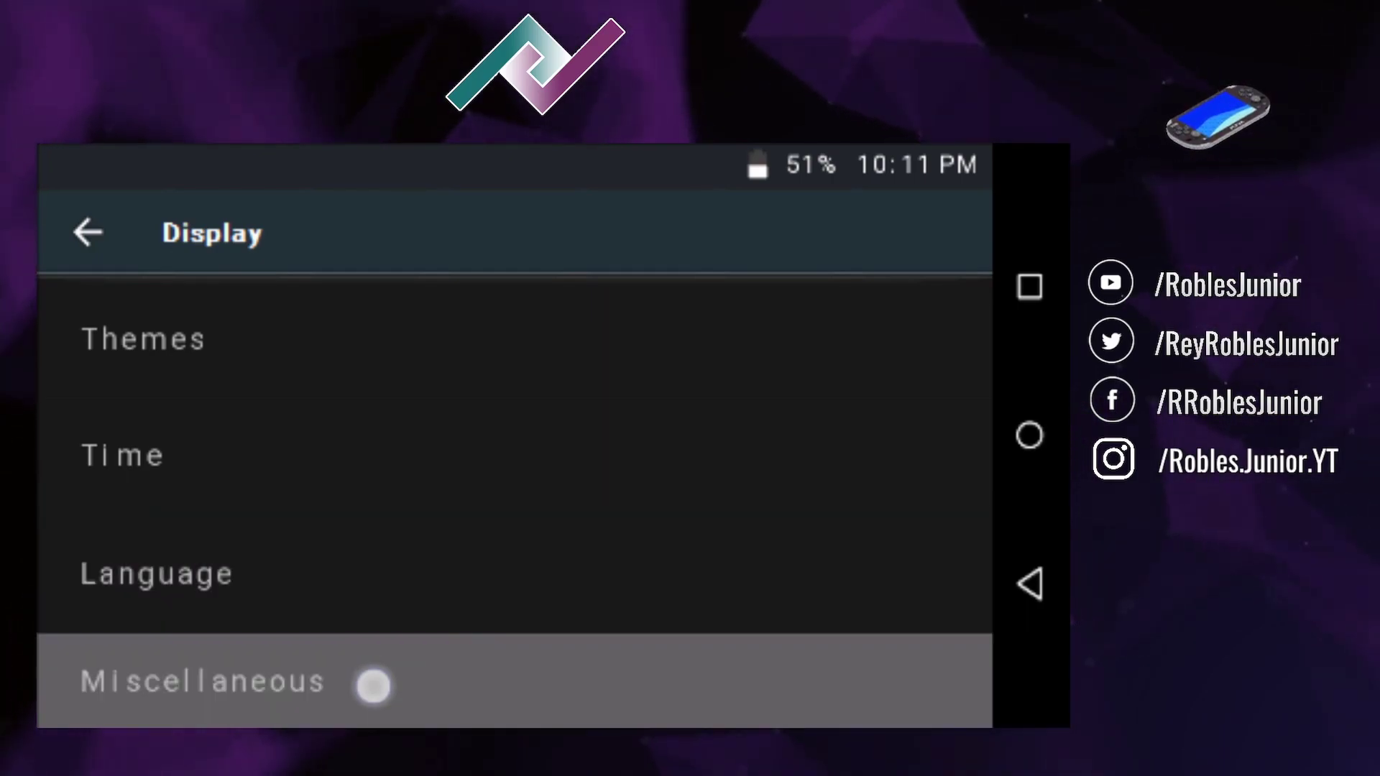
- Turn off the day/night widget in the miscellaneous Display settings and go back to the home screen
{"action": "left_click", "coordinate": [373, 685]}
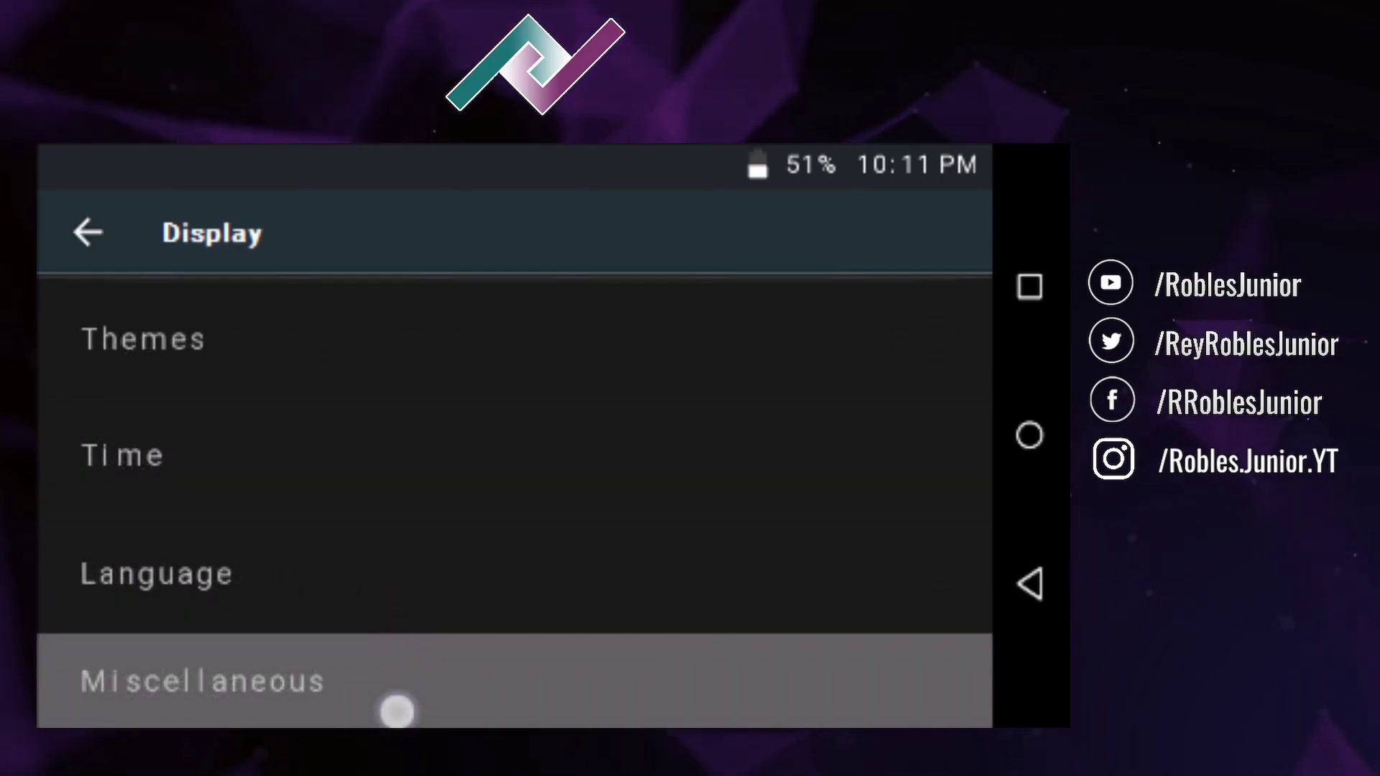
{"action": "left_click", "coordinate": [394, 711]}
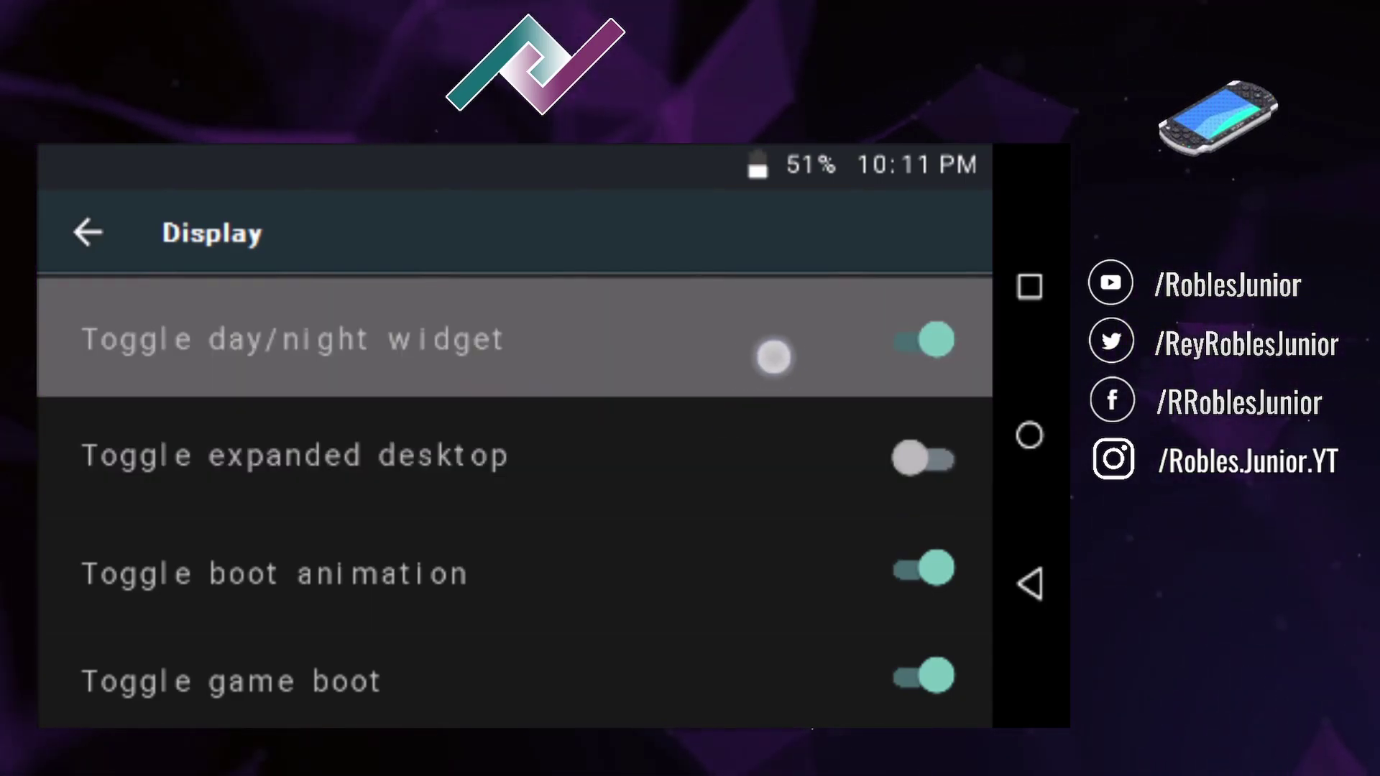
{"action": "left_click", "coordinate": [909, 345]}
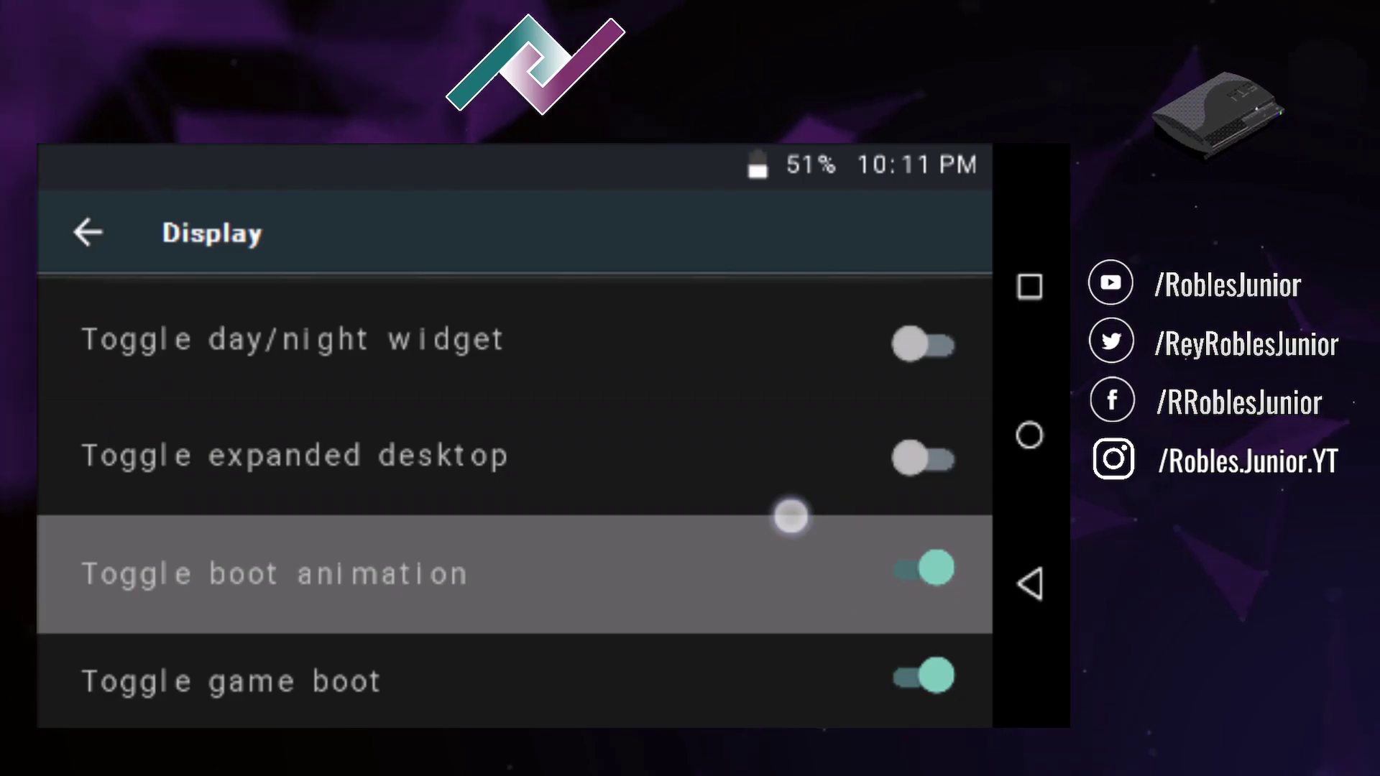
{"action": "key", "text": "Escape"}
{"action": "key", "text": "Escape"}
{"action": "key", "text": "Escape"}
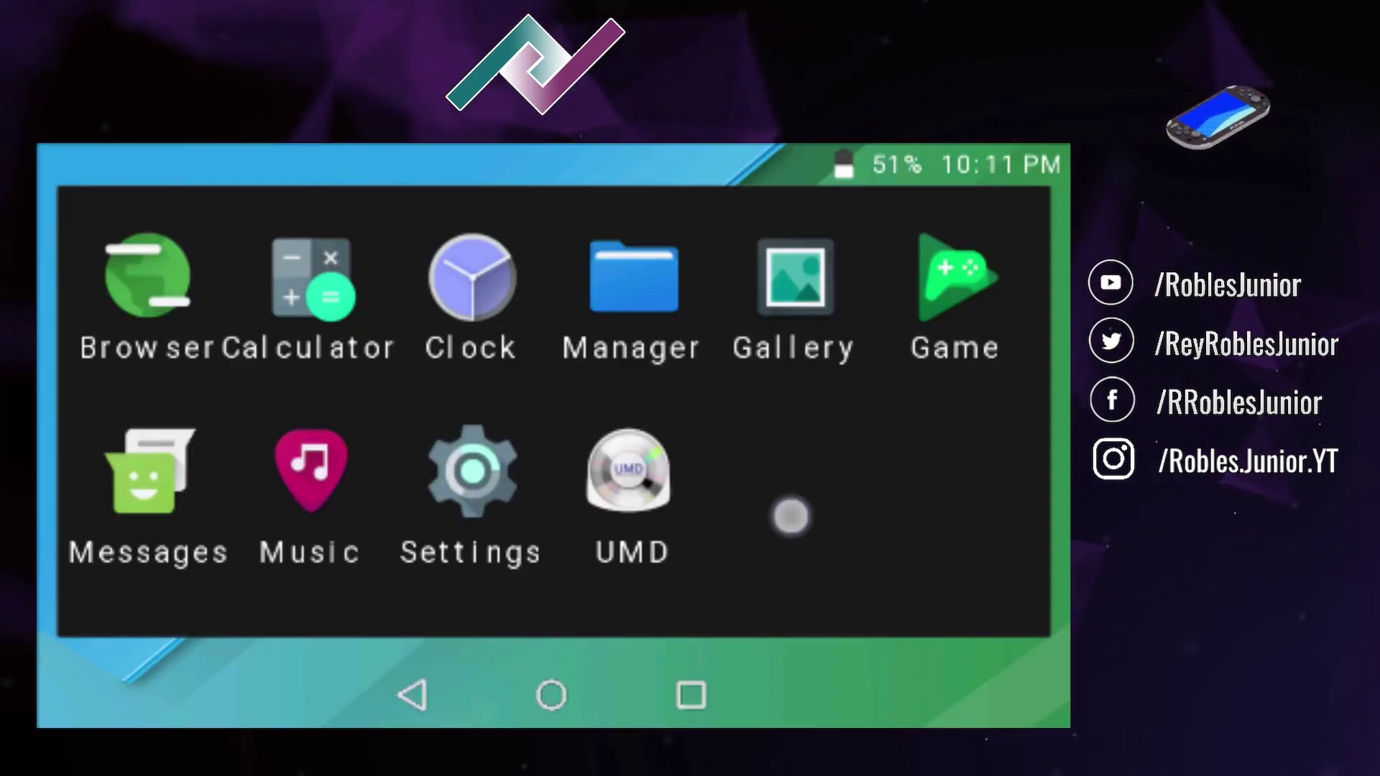
{"action": "key", "text": "Escape"}
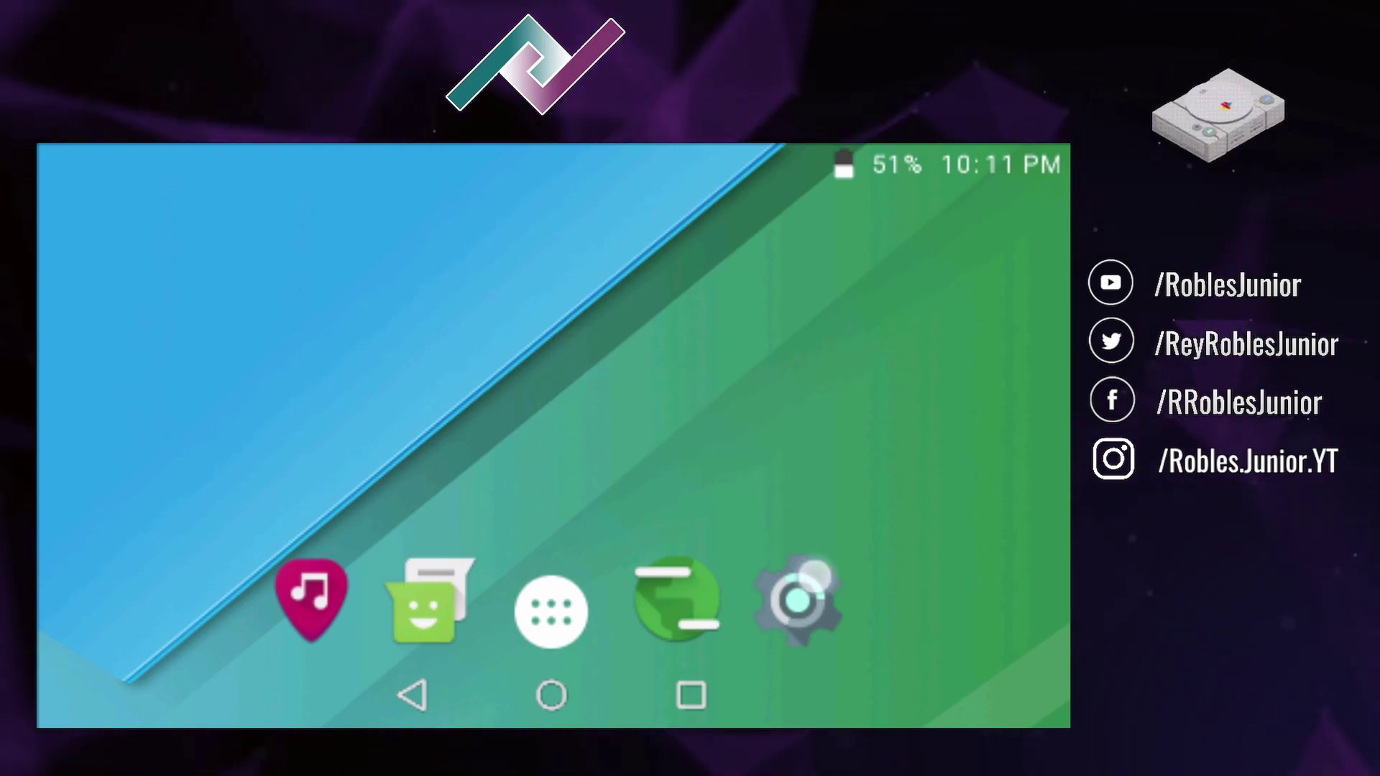
- Turn the day/night widget back on in the miscellaneous Display settings and return to the main Settings page
{"action": "left_click", "coordinate": [805, 604]}
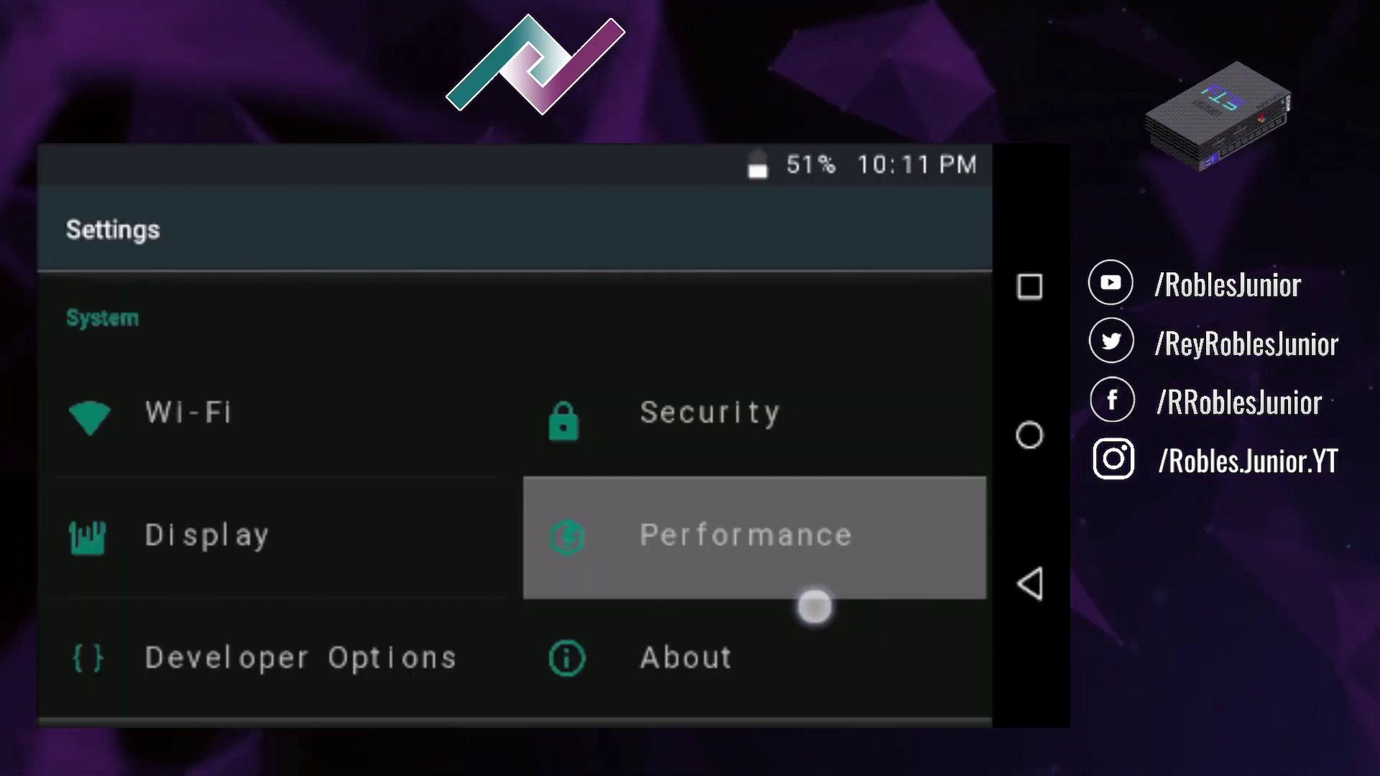
{"action": "left_click", "coordinate": [482, 593]}
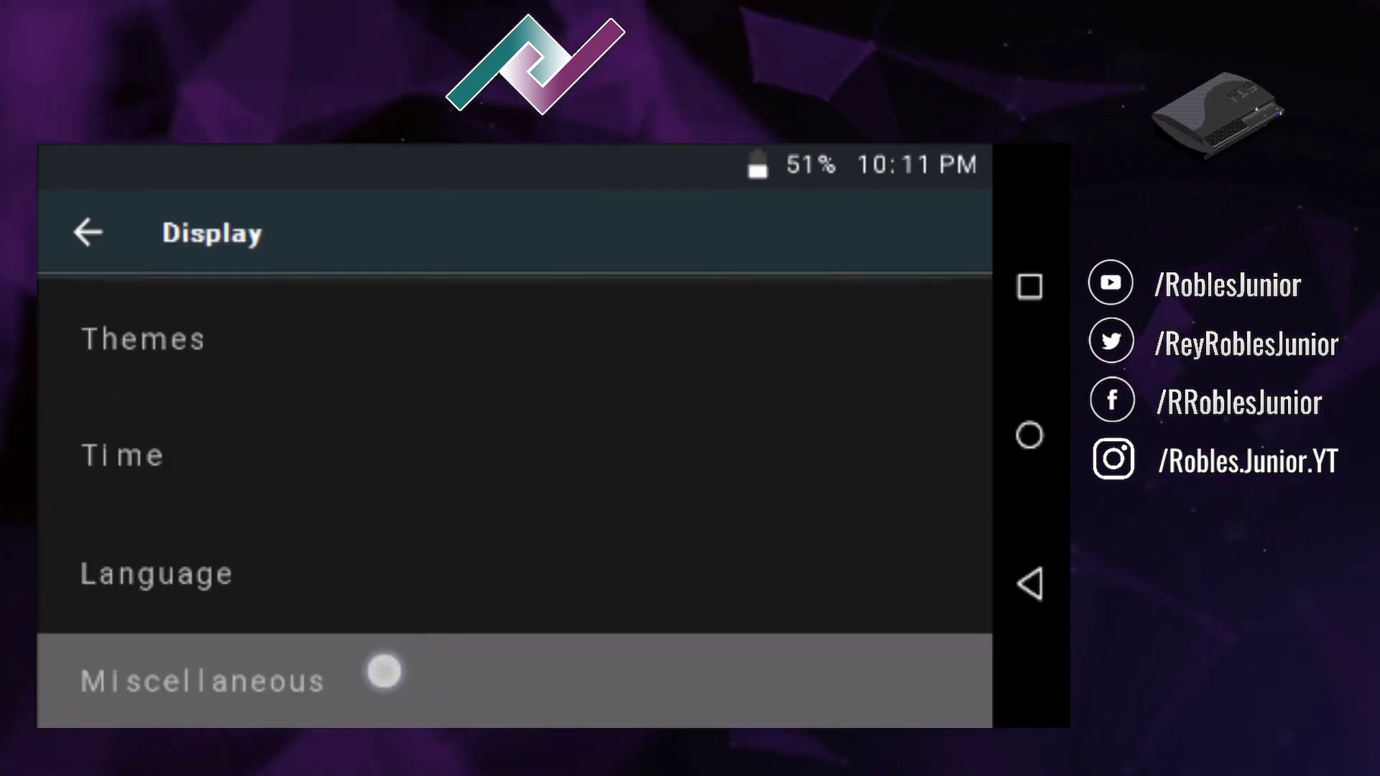
{"action": "left_click", "coordinate": [384, 671]}
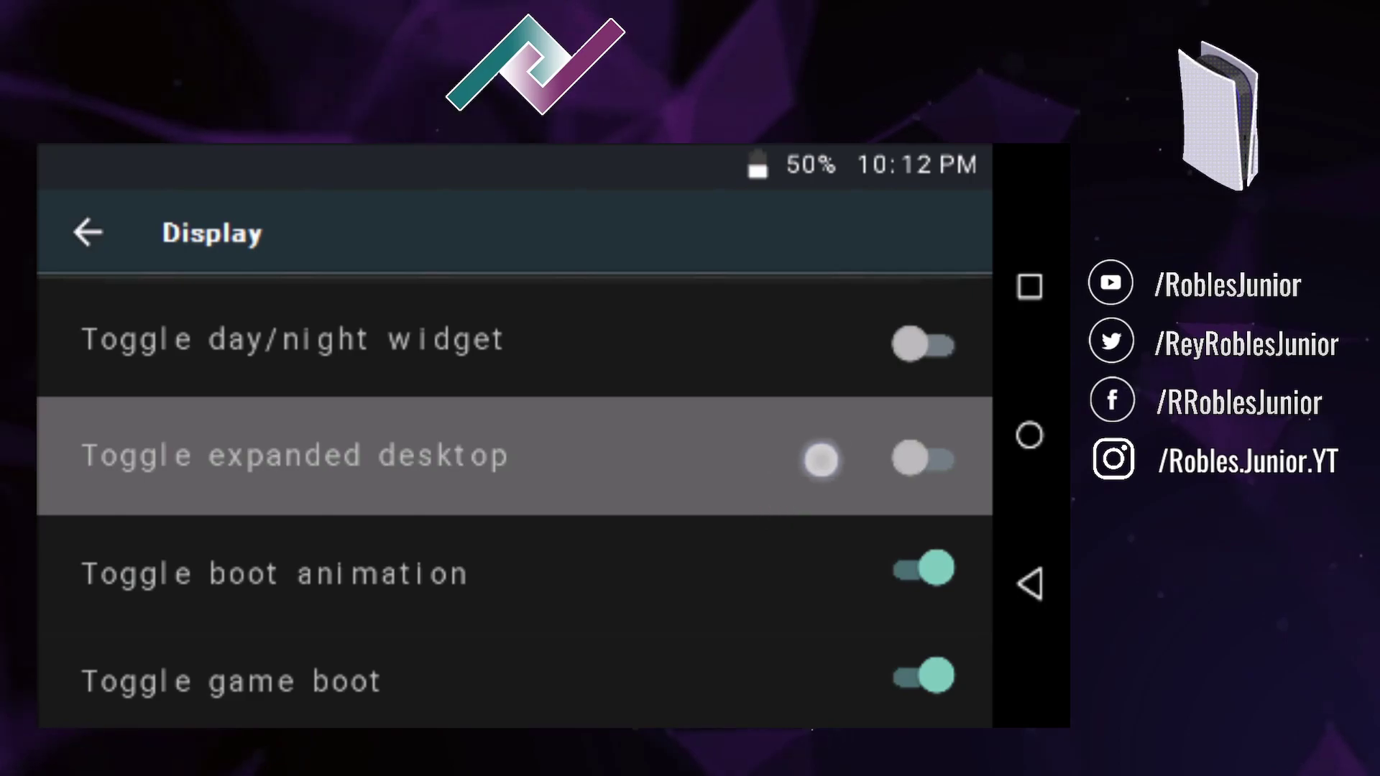
{"action": "left_click", "coordinate": [909, 355]}
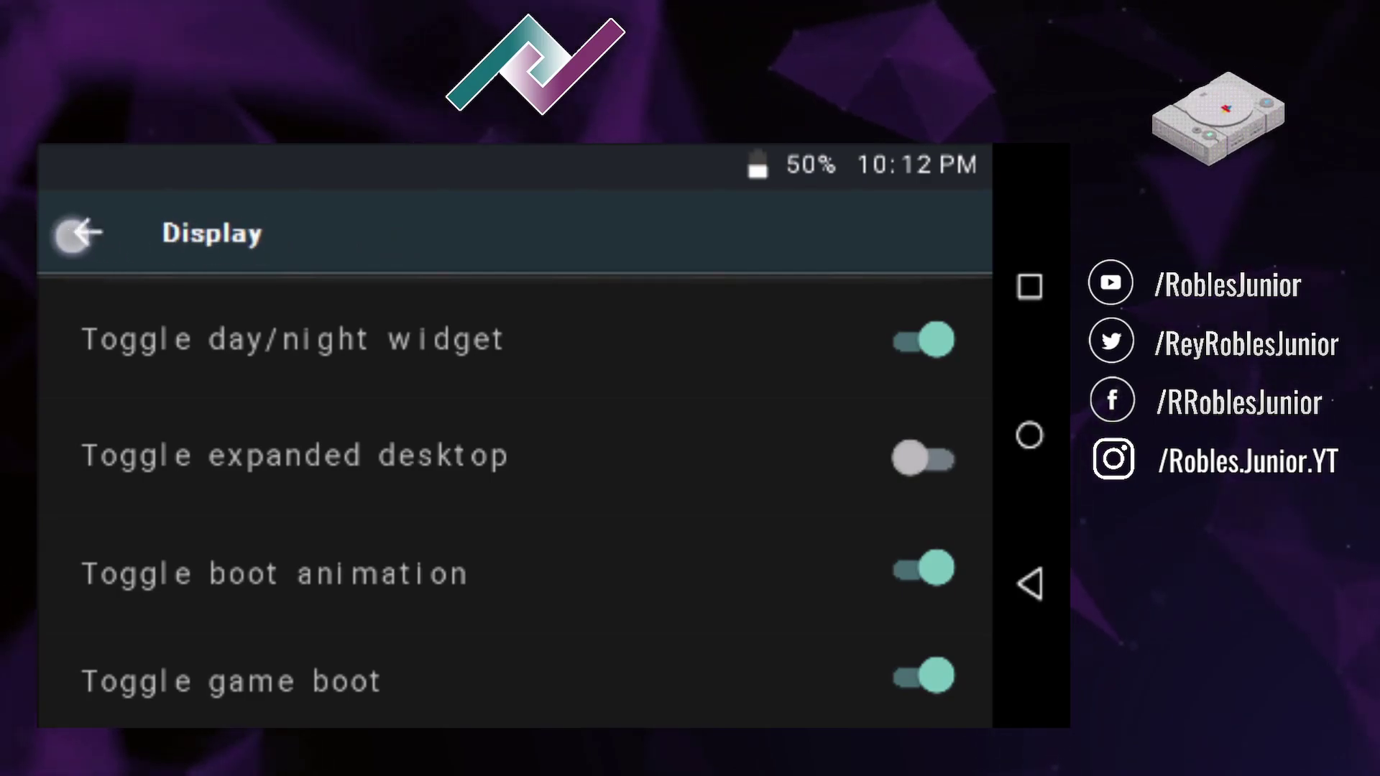
{"action": "left_click", "coordinate": [76, 232]}
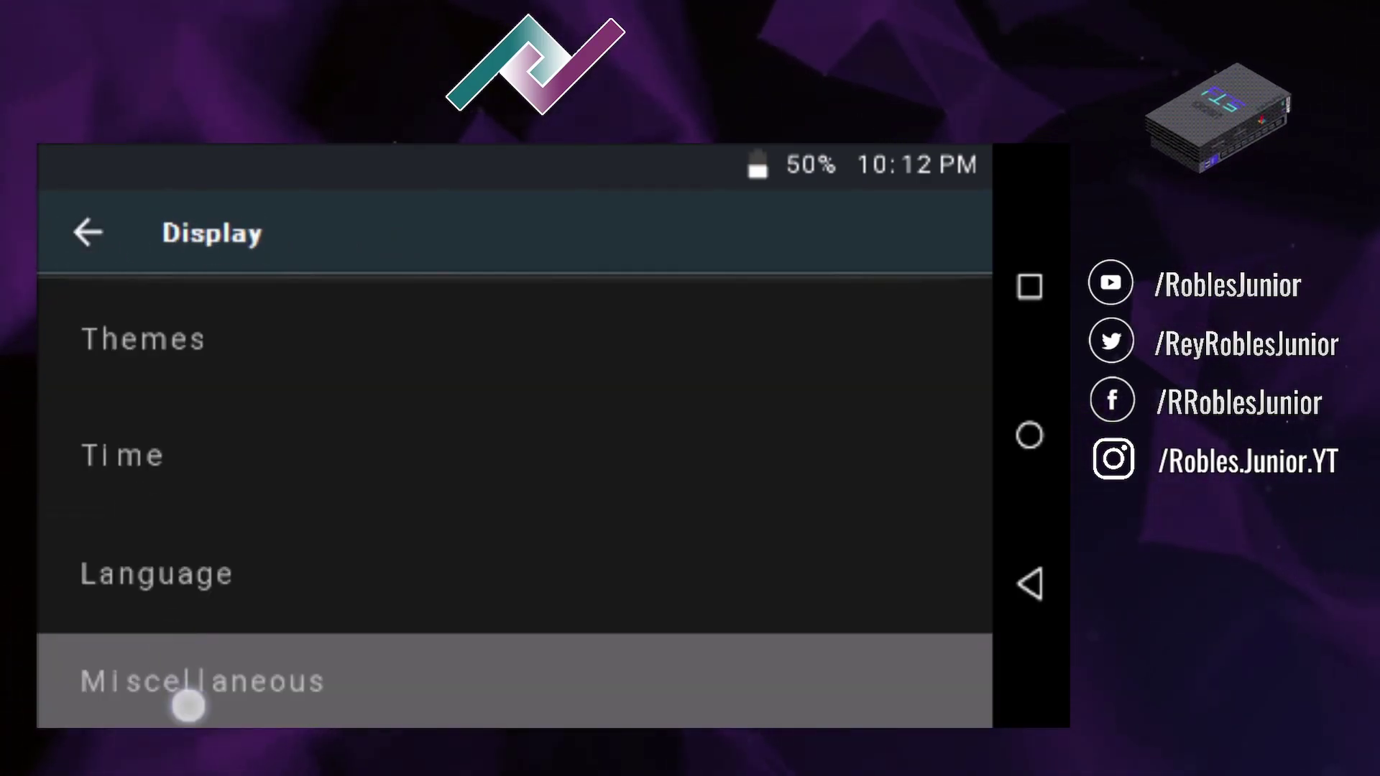
{"action": "key", "text": "Escape"}
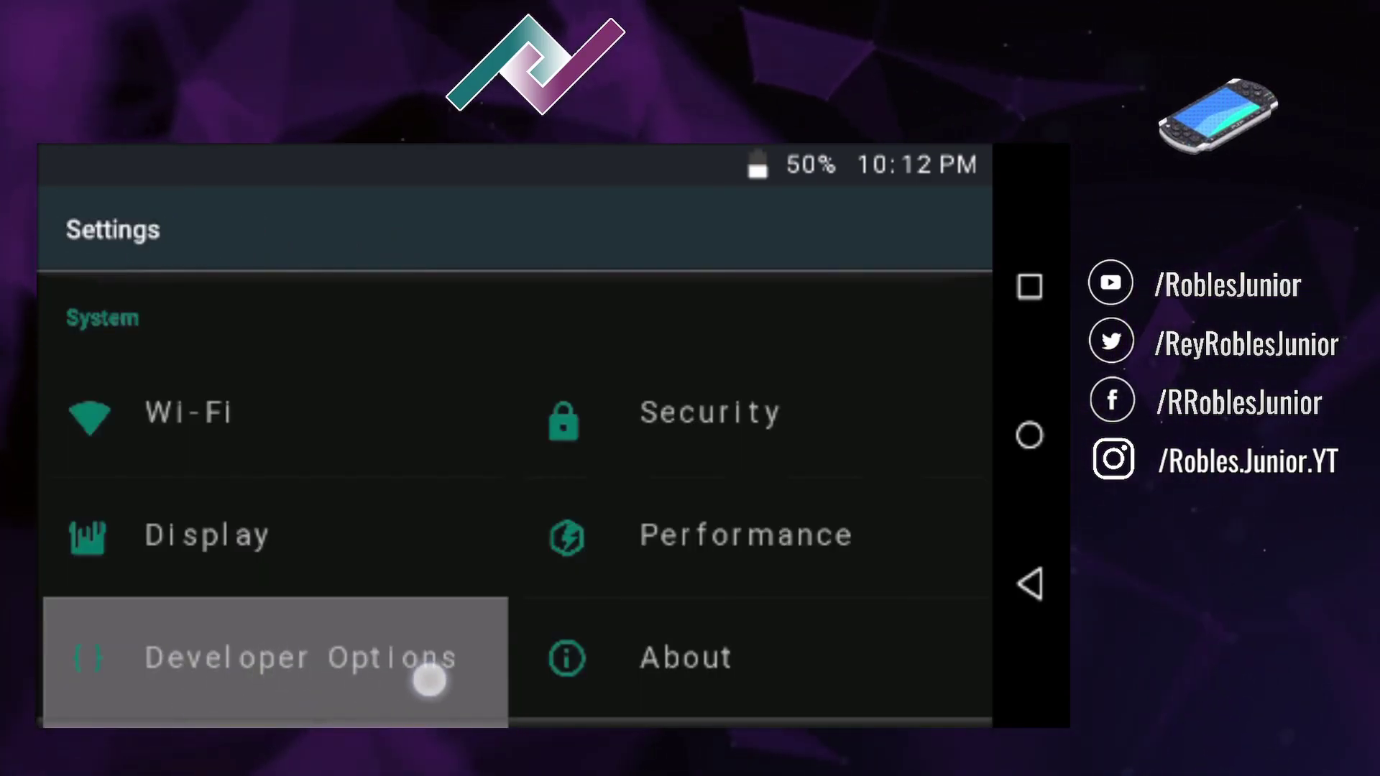
- View the Processor options in the Performance settings and return to the Performance page
{"action": "left_click", "coordinate": [644, 549]}
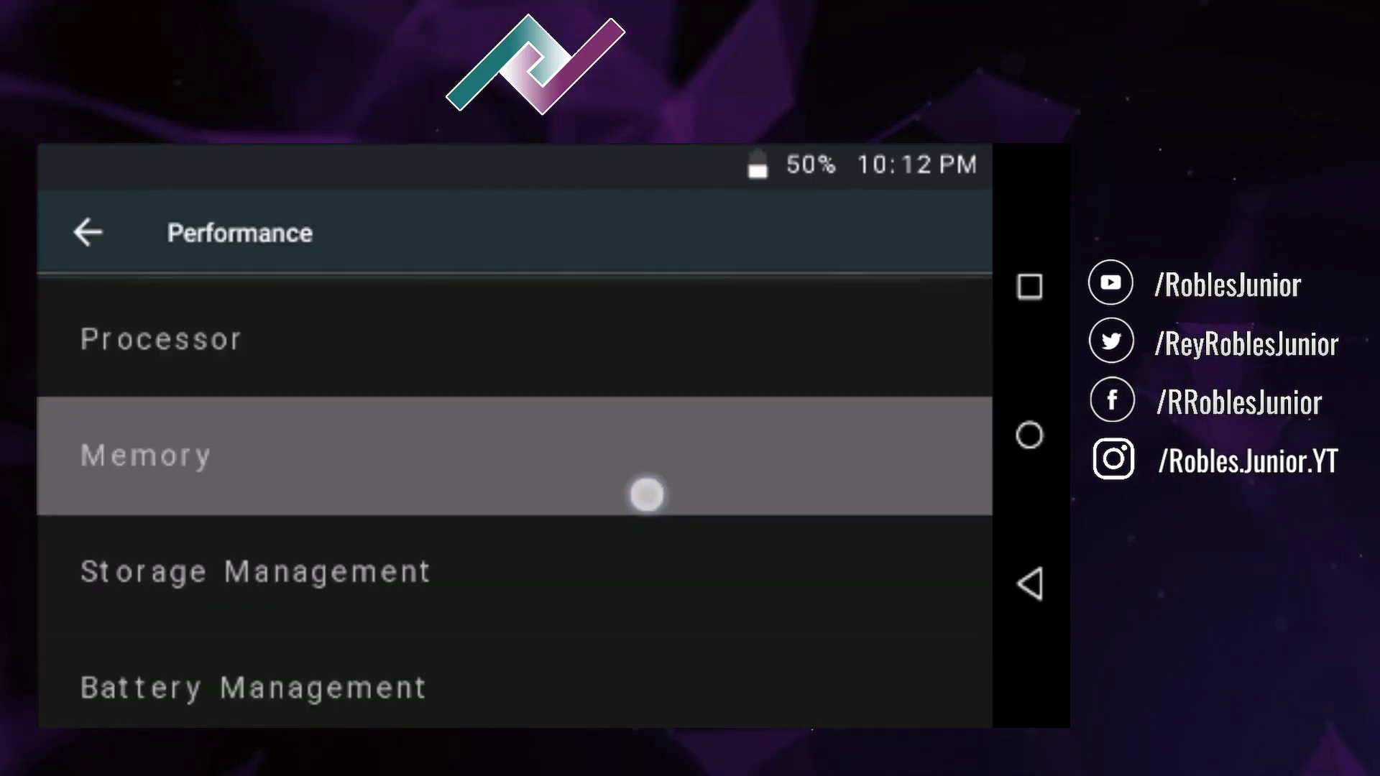
{"action": "left_click", "coordinate": [646, 335]}
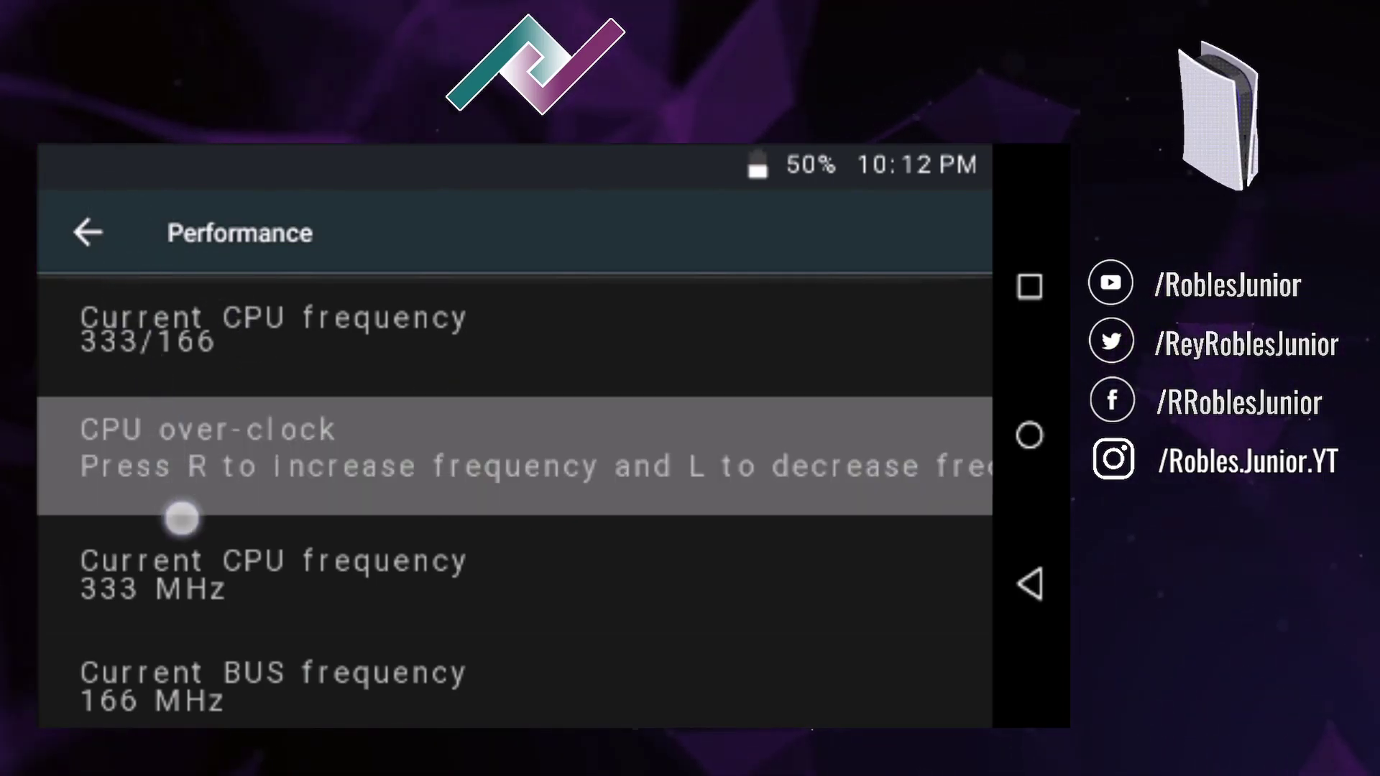
{"action": "key", "text": "Escape"}
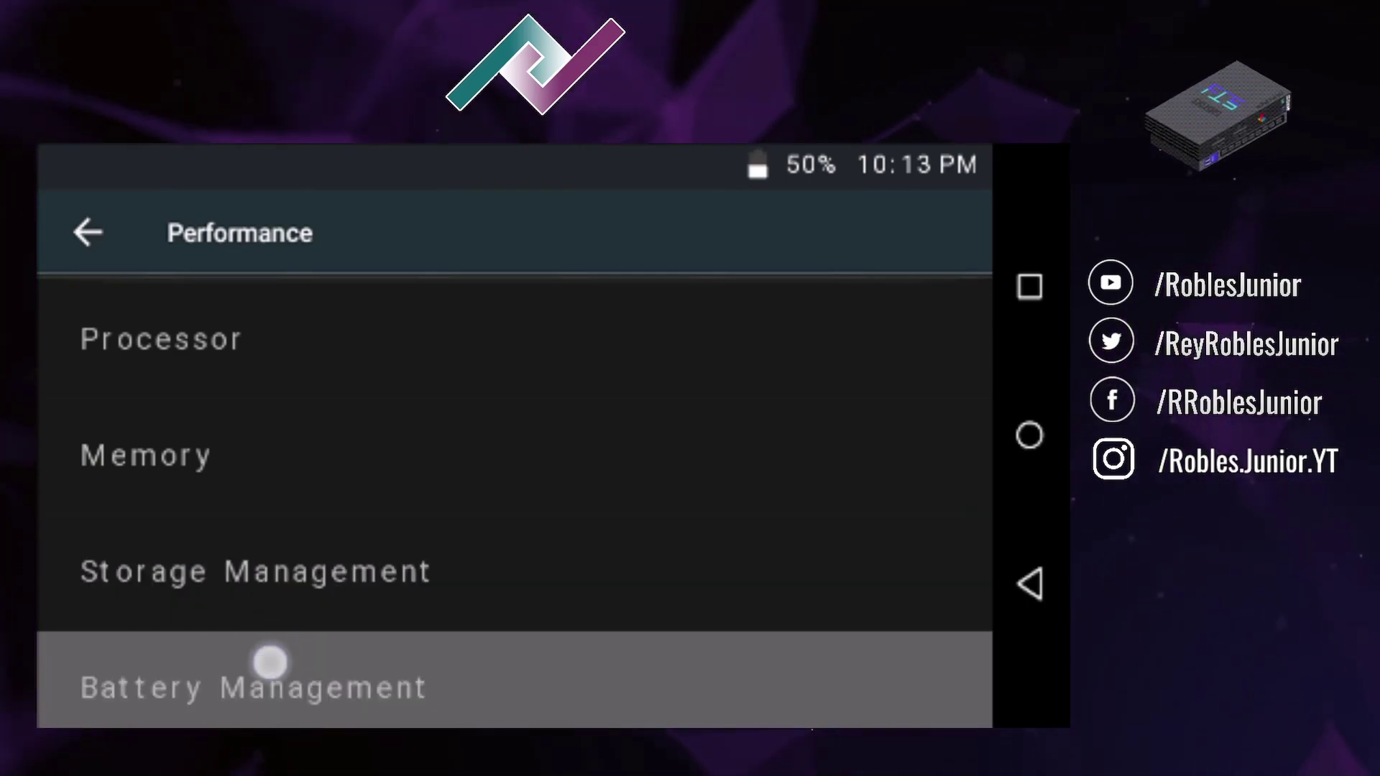
- View the power modes under Battery Management, leave the mode as Balanced, and return to the main Settings page
{"action": "left_click", "coordinate": [270, 662]}
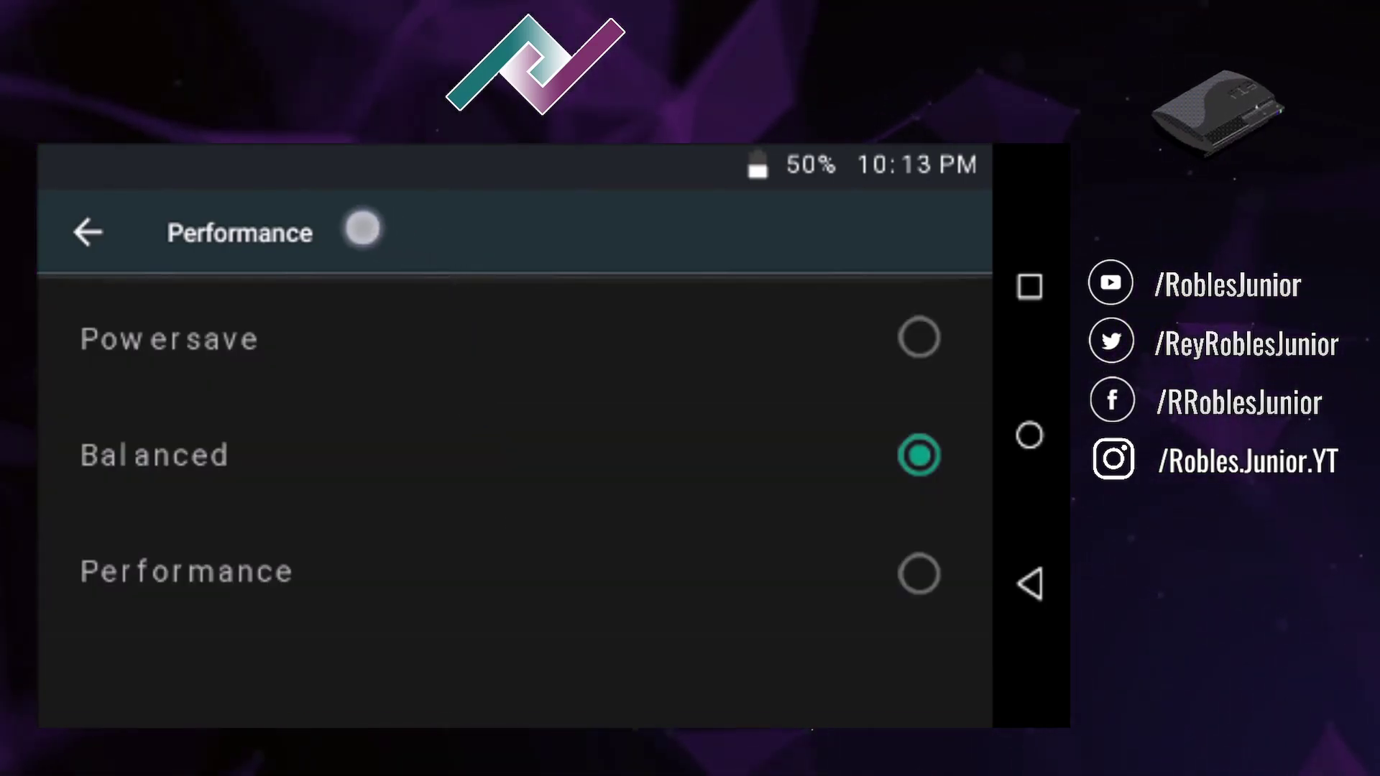
{"action": "left_click", "coordinate": [339, 360]}
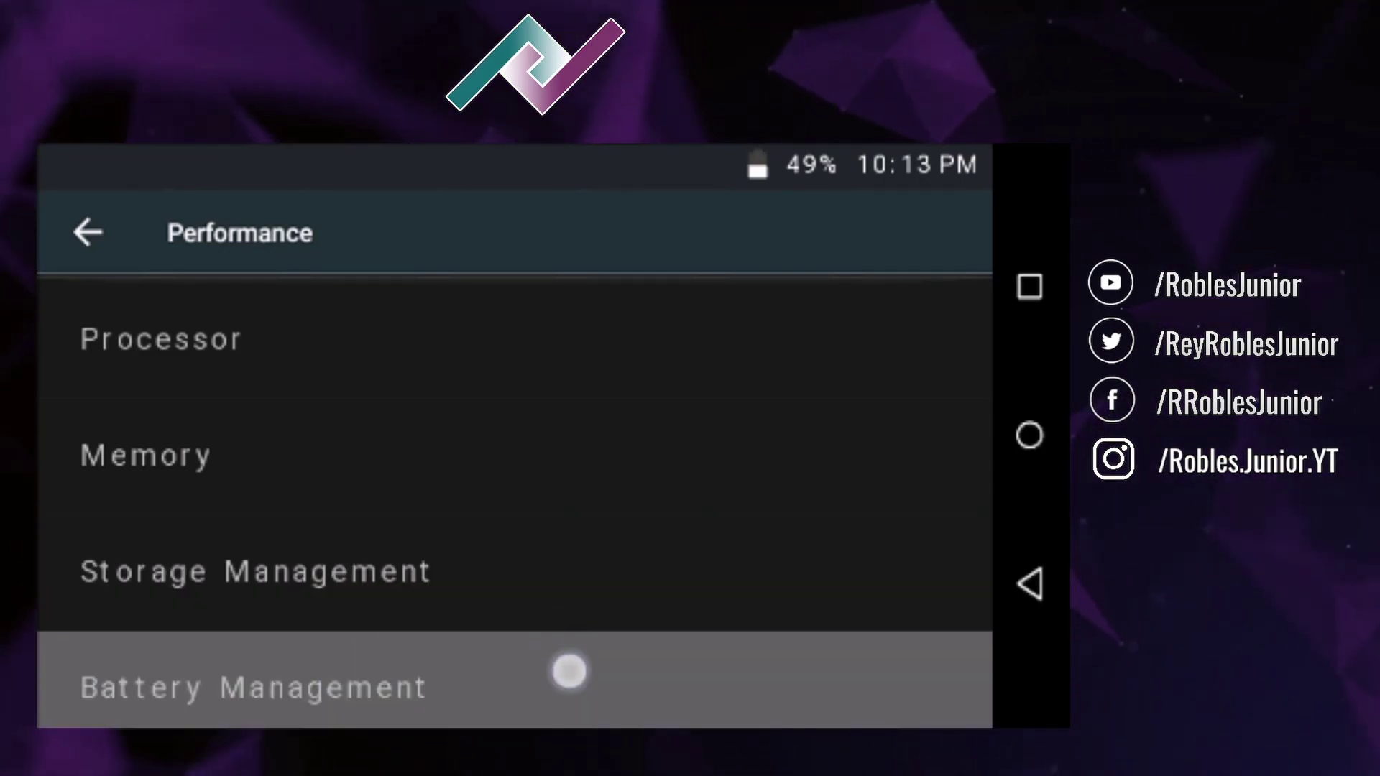
{"action": "left_click", "coordinate": [471, 712]}
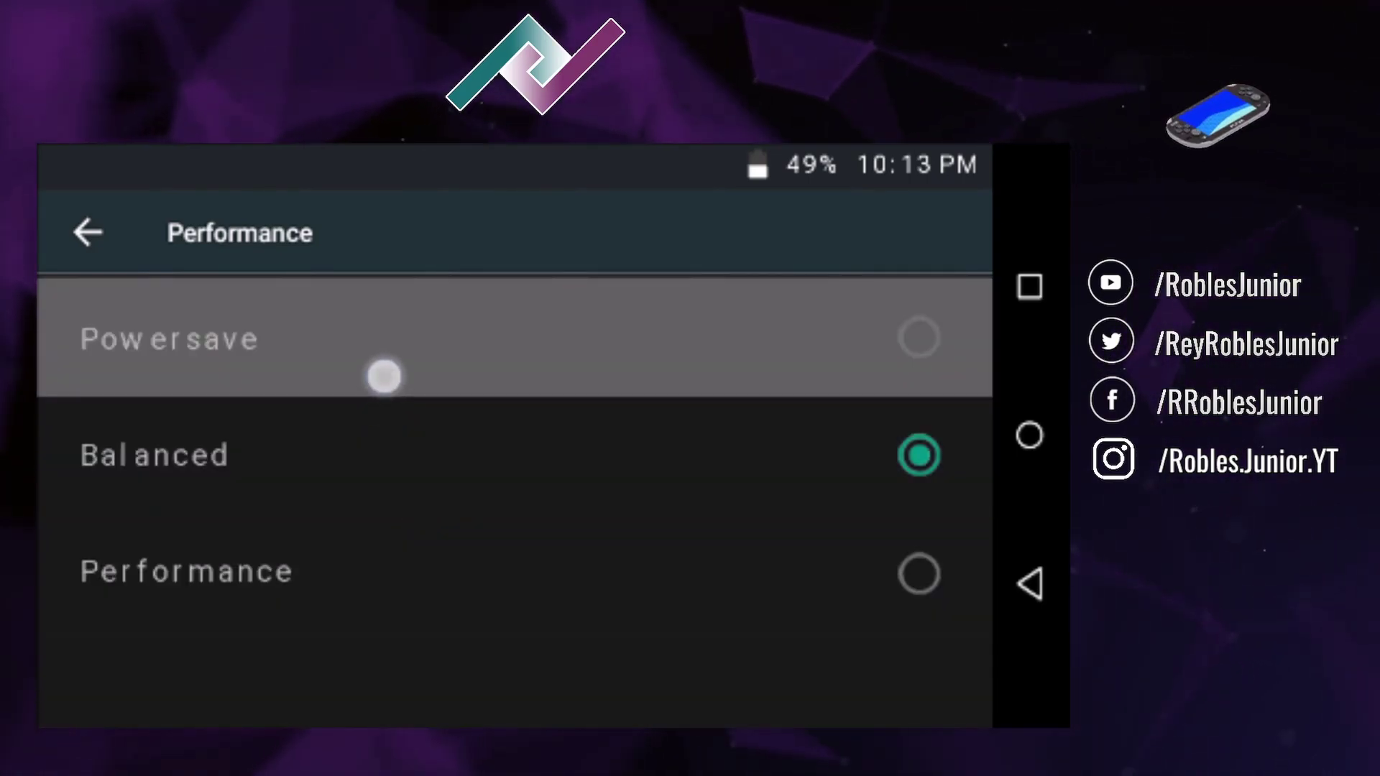
{"action": "key", "text": "Escape"}
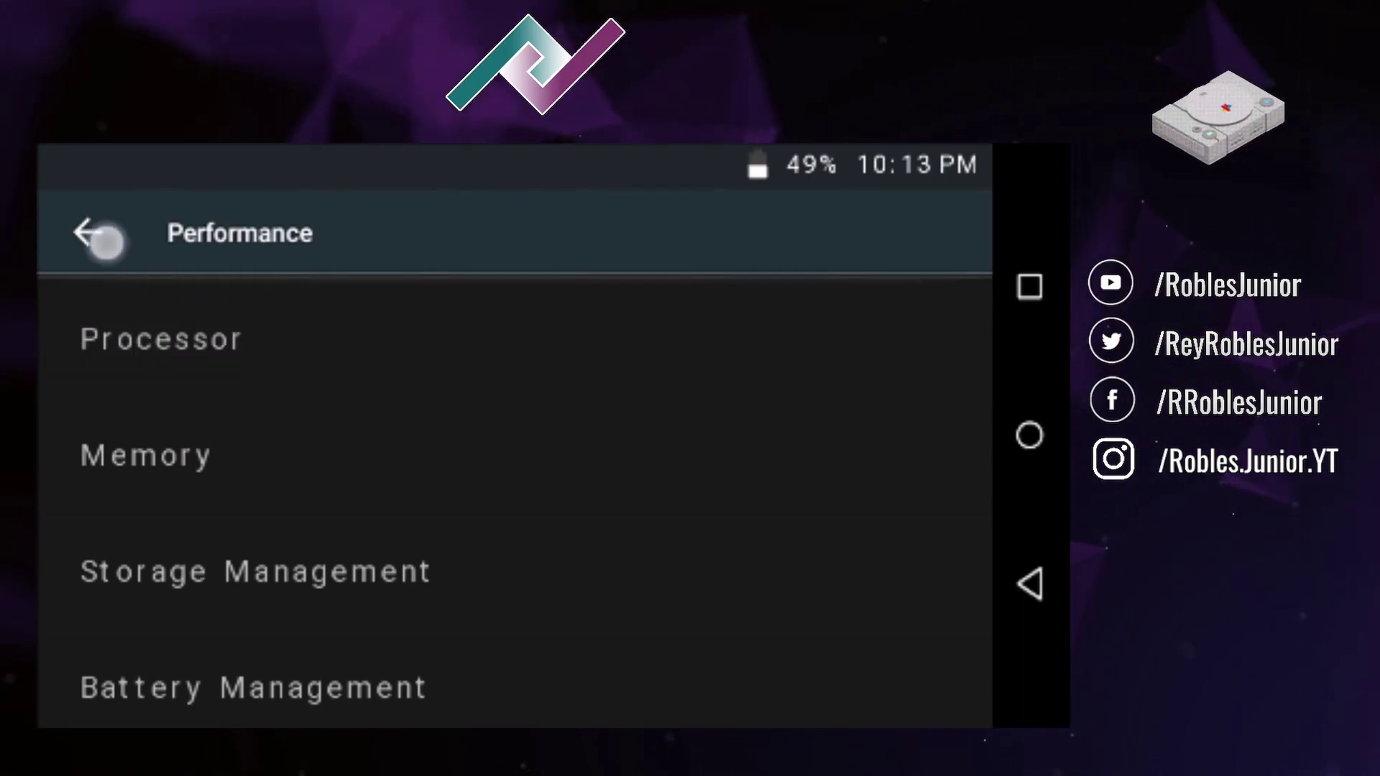
{"action": "left_click", "coordinate": [107, 243]}
- Turn off the dark theme in Developer Options and return to the main Settings page
{"action": "left_click", "coordinate": [274, 591]}
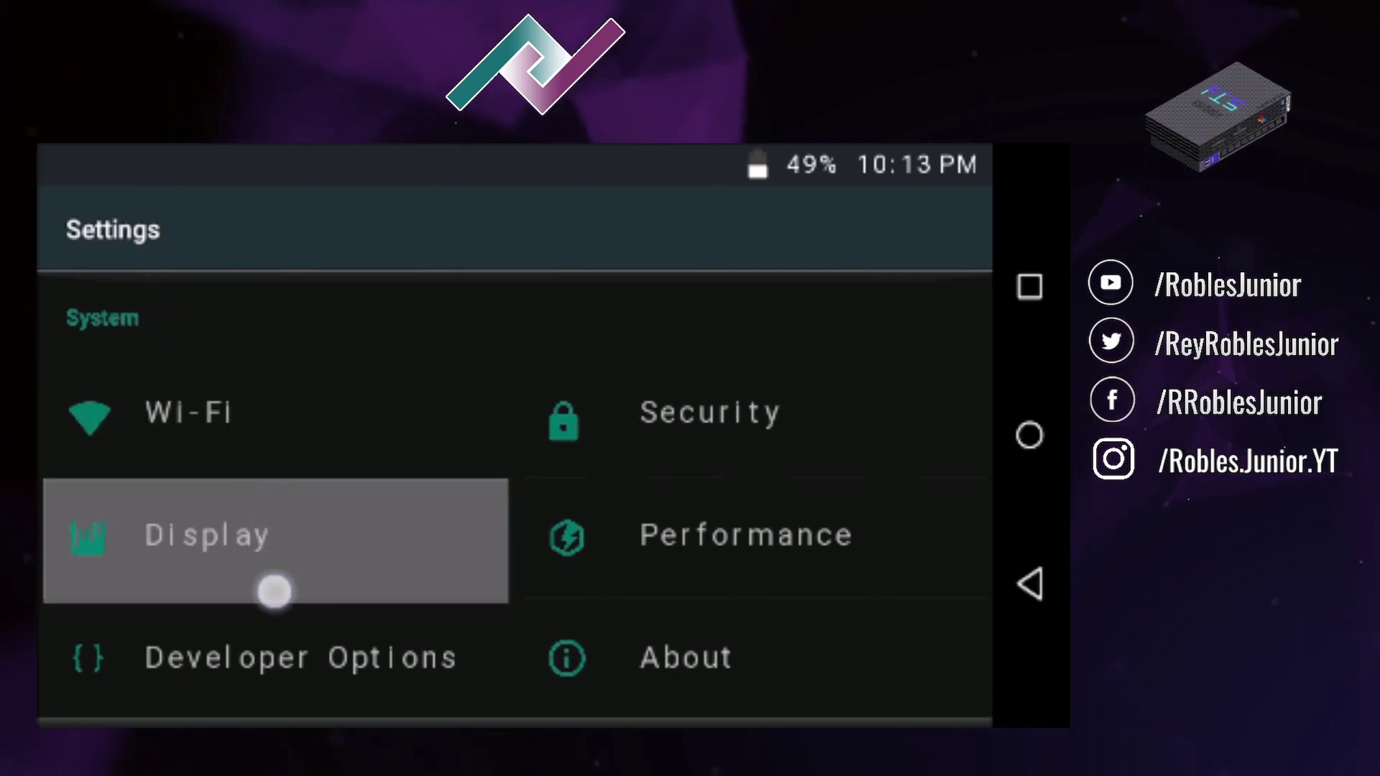
{"action": "left_click", "coordinate": [345, 671]}
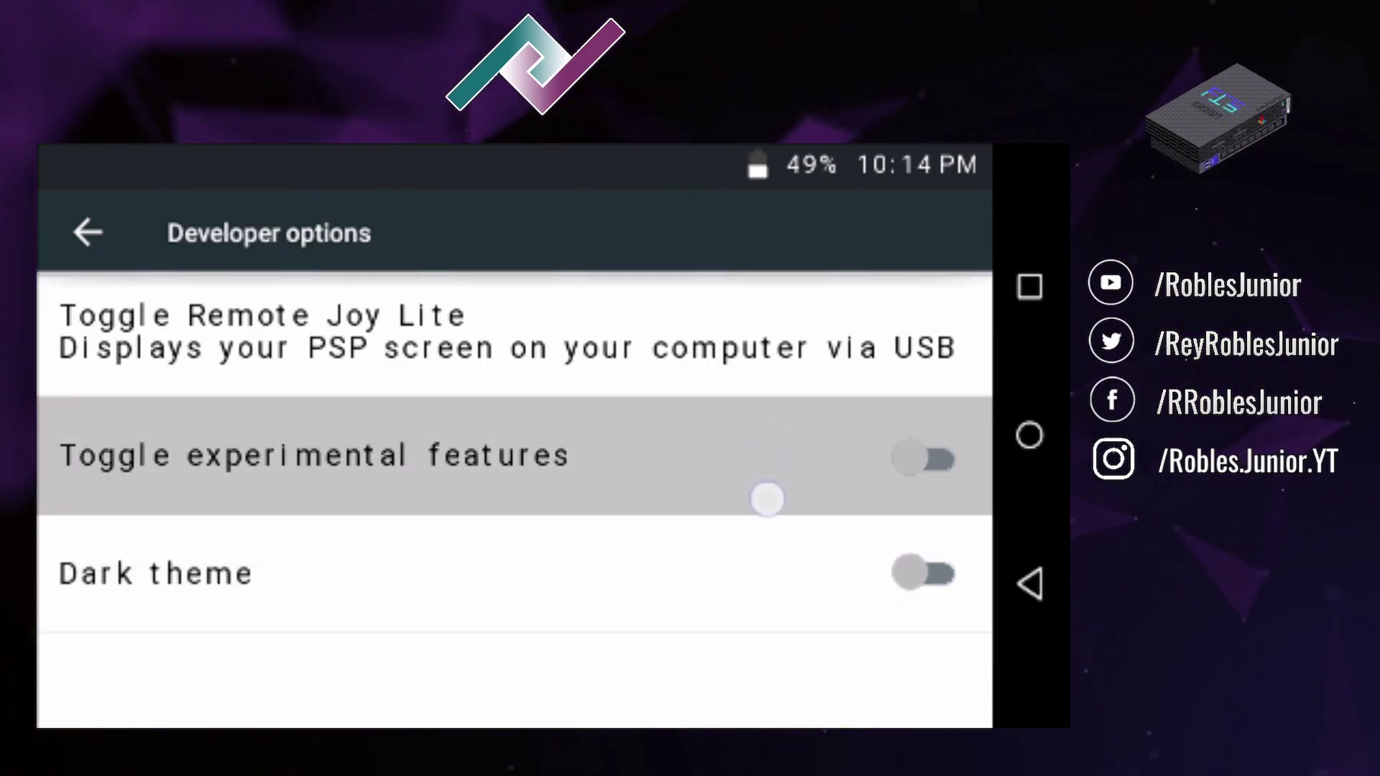
{"action": "key", "text": "Escape"}
- View the About page and its CyanogenPSP updates page, and leave Settings for the app drawer
{"action": "left_click", "coordinate": [746, 645]}
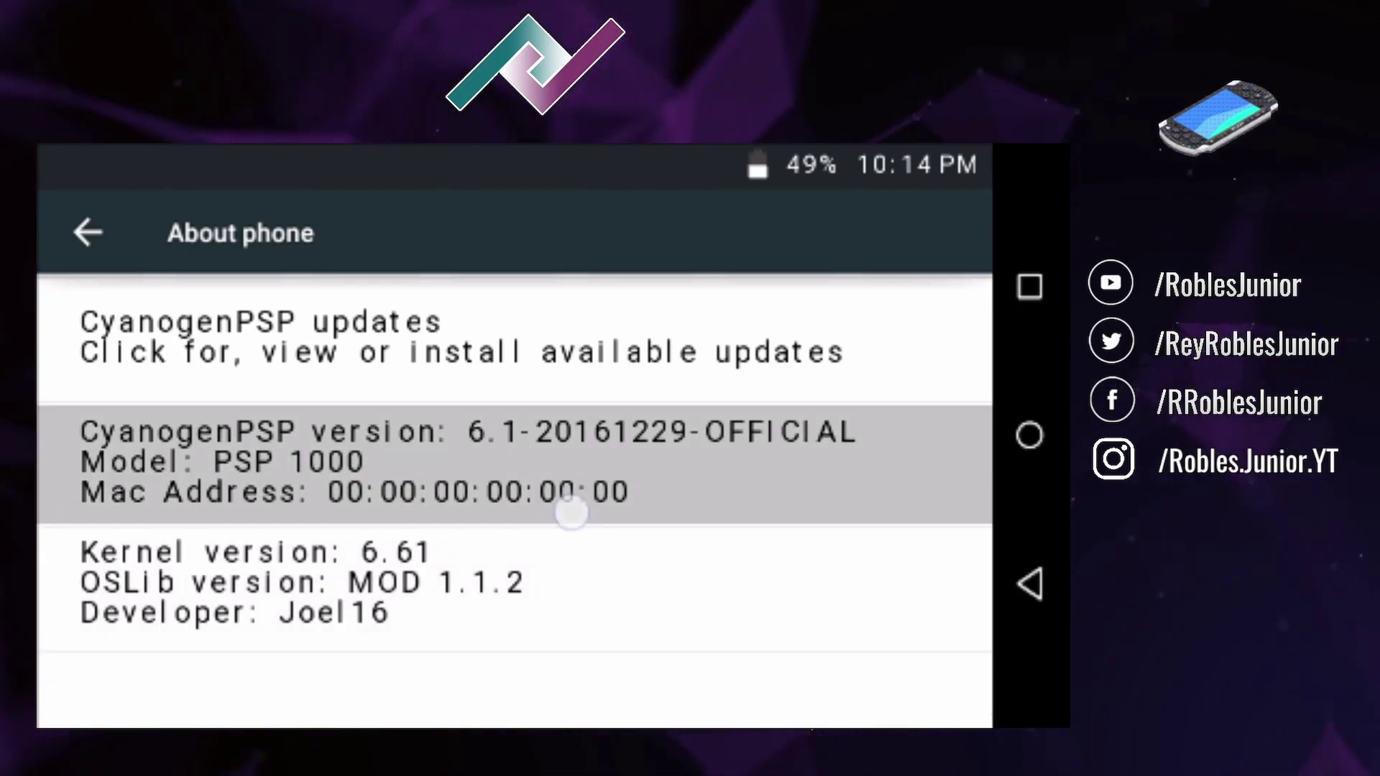
{"action": "left_click", "coordinate": [724, 354]}
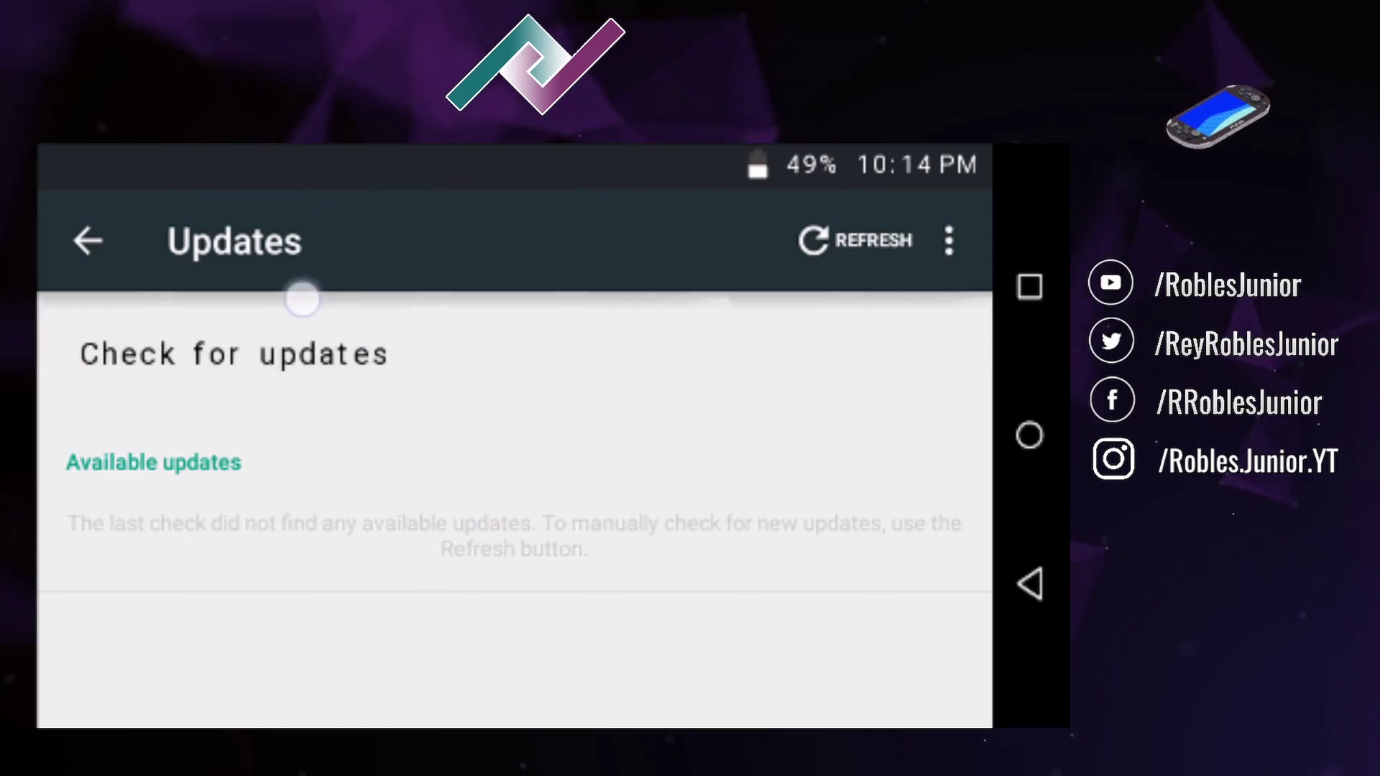
{"action": "key", "text": "Escape"}
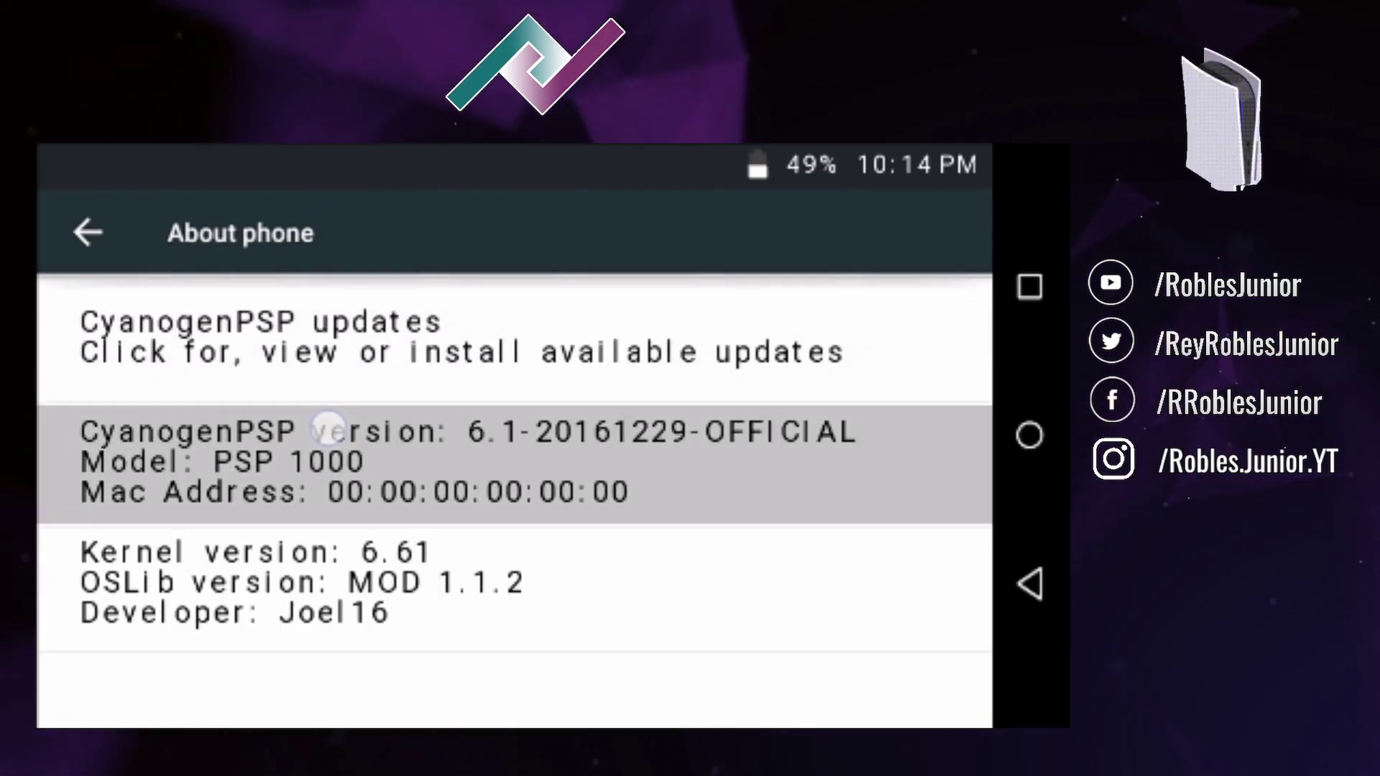
{"action": "key", "text": "Escape"}
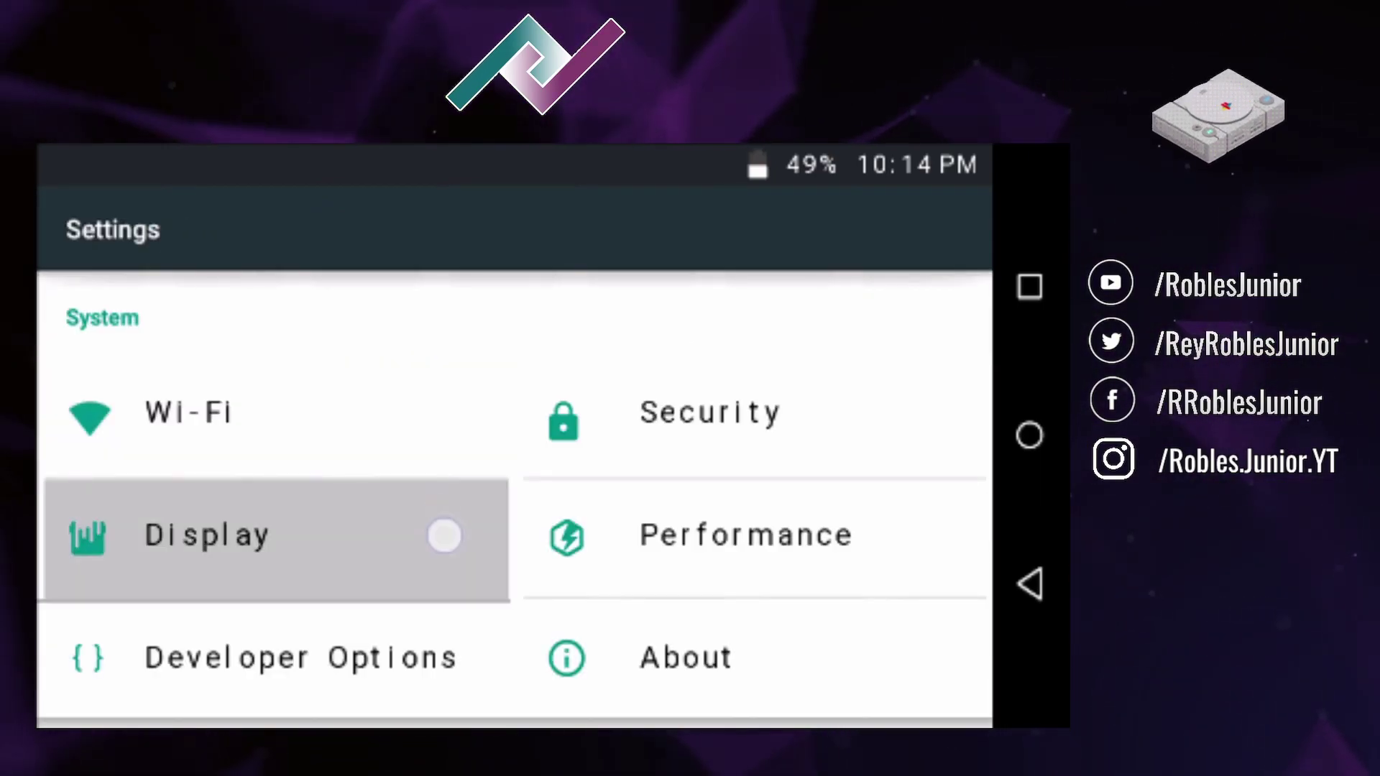
{"action": "key", "text": "Escape"}
- Open the Game app, look through the GAME, ISO/CSO and POPS categories, and return to the app drawer
{"action": "left_click", "coordinate": [599, 516]}
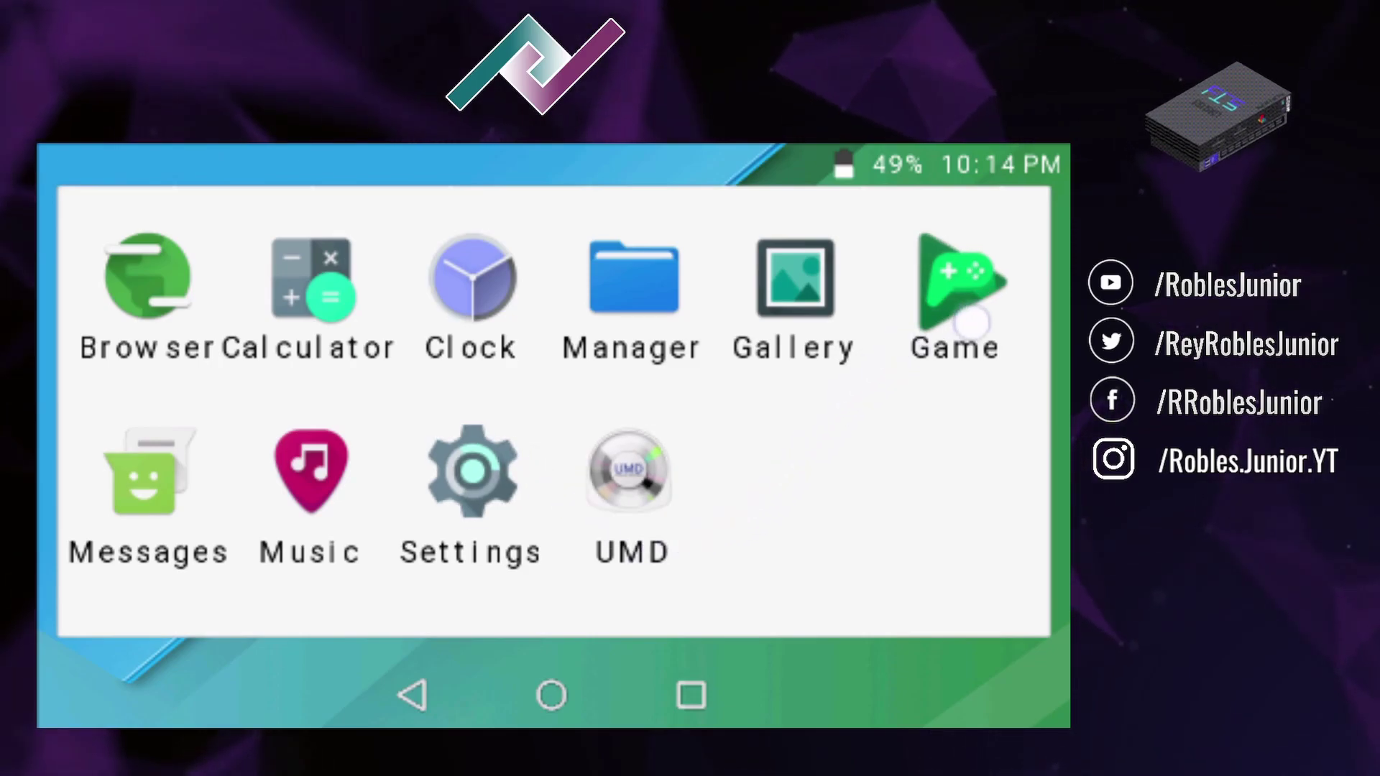
{"action": "key", "text": "Down"}
{"action": "key", "text": "Up"}
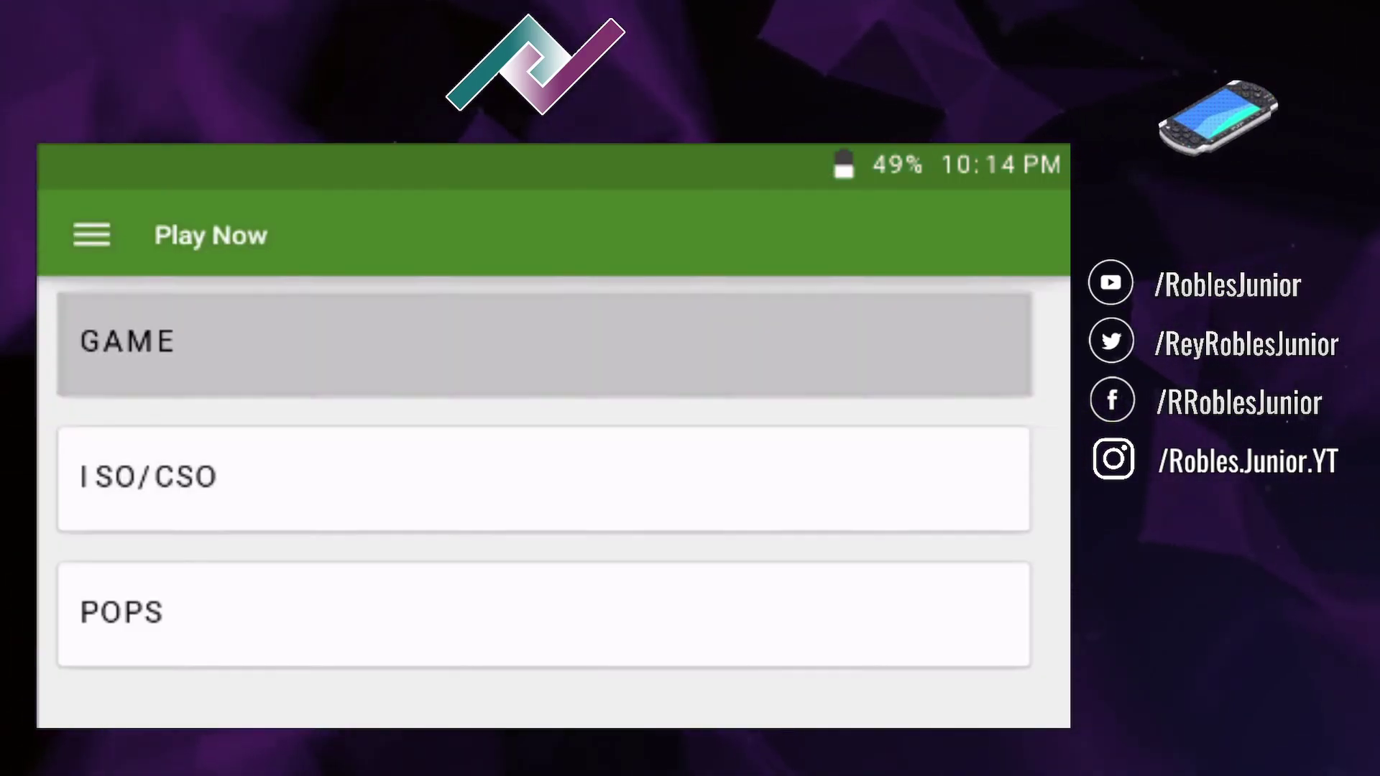
{"action": "key", "text": "Down"}
{"action": "key", "text": "Down"}
{"action": "key", "text": "Up"}
{"action": "key", "text": "Up"}
{"action": "key", "text": "Down"}
{"action": "key", "text": "Up"}
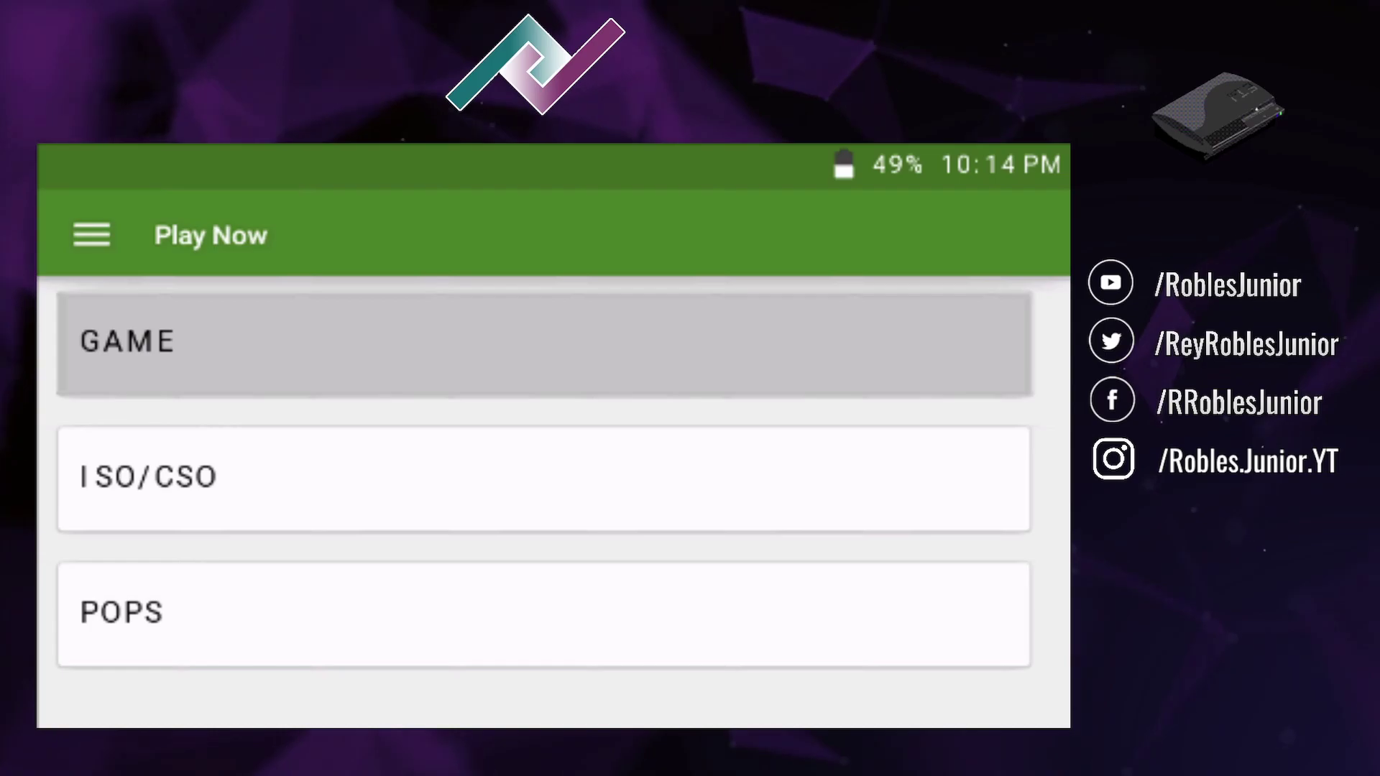
{"action": "key", "text": "Escape"}
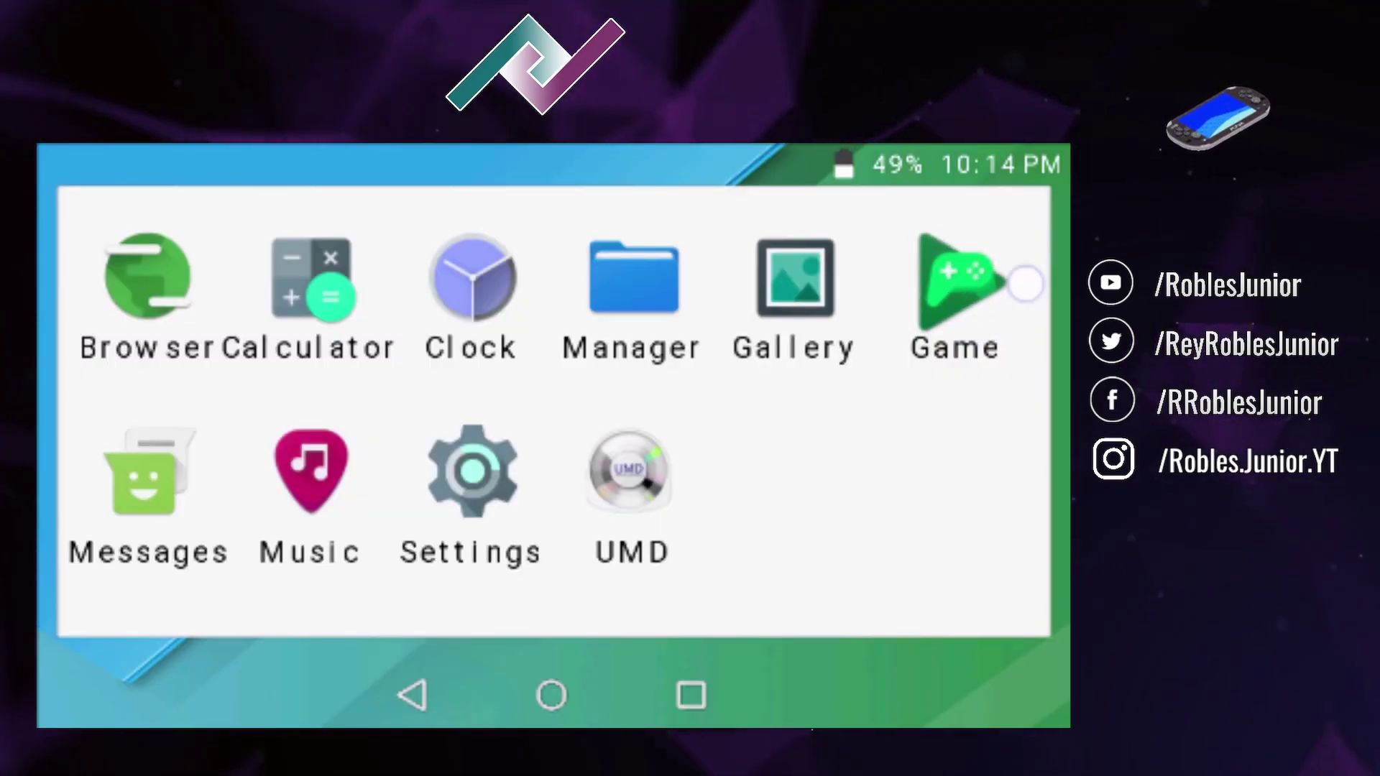
- Reopen the Game app, browse the ISO/CSO category, and confirm quitting the game
{"action": "key", "text": "Return"}
{"action": "key", "text": "Down"}
{"action": "key", "text": "Up"}
{"action": "key", "text": "Down"}
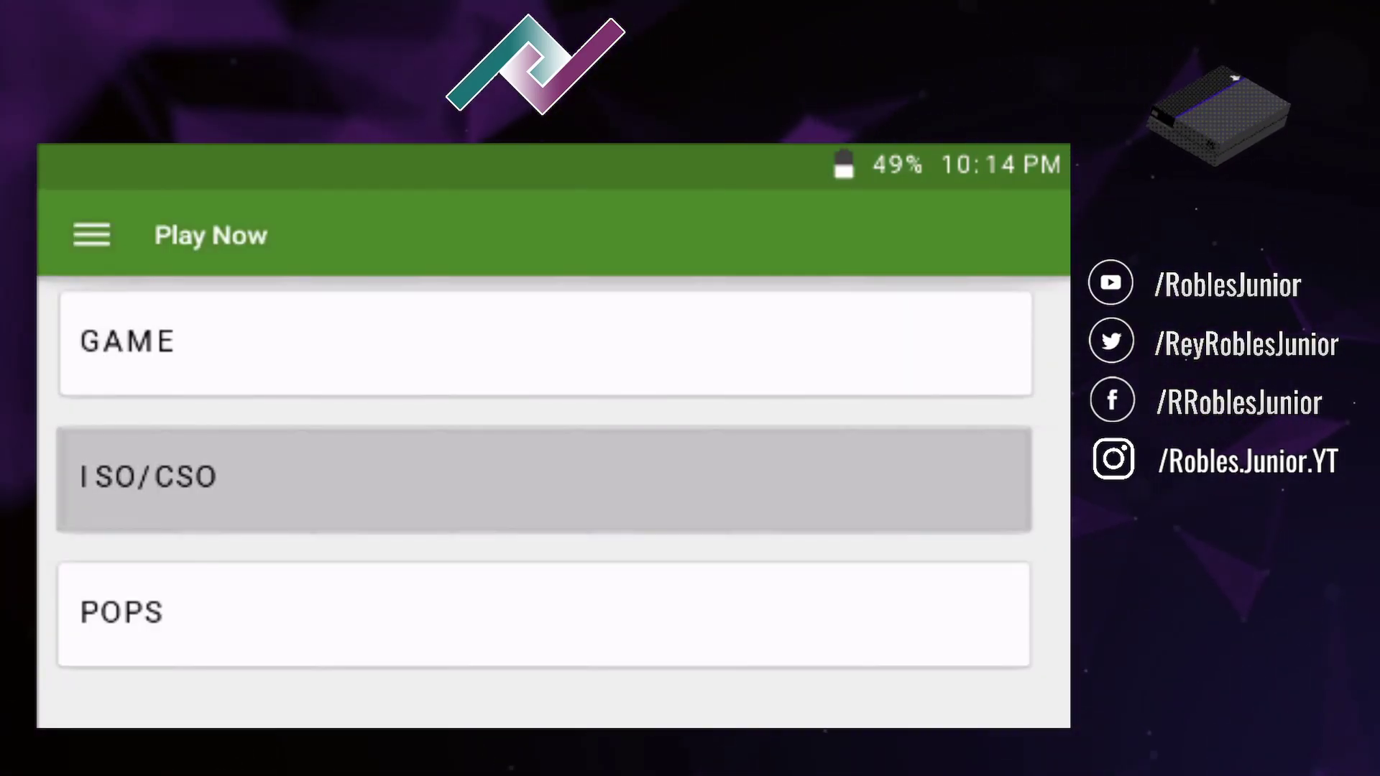
{"action": "key", "text": "Return"}
{"action": "key", "text": "Down"}
{"action": "key", "text": "Down"}
{"action": "key", "text": "Down"}
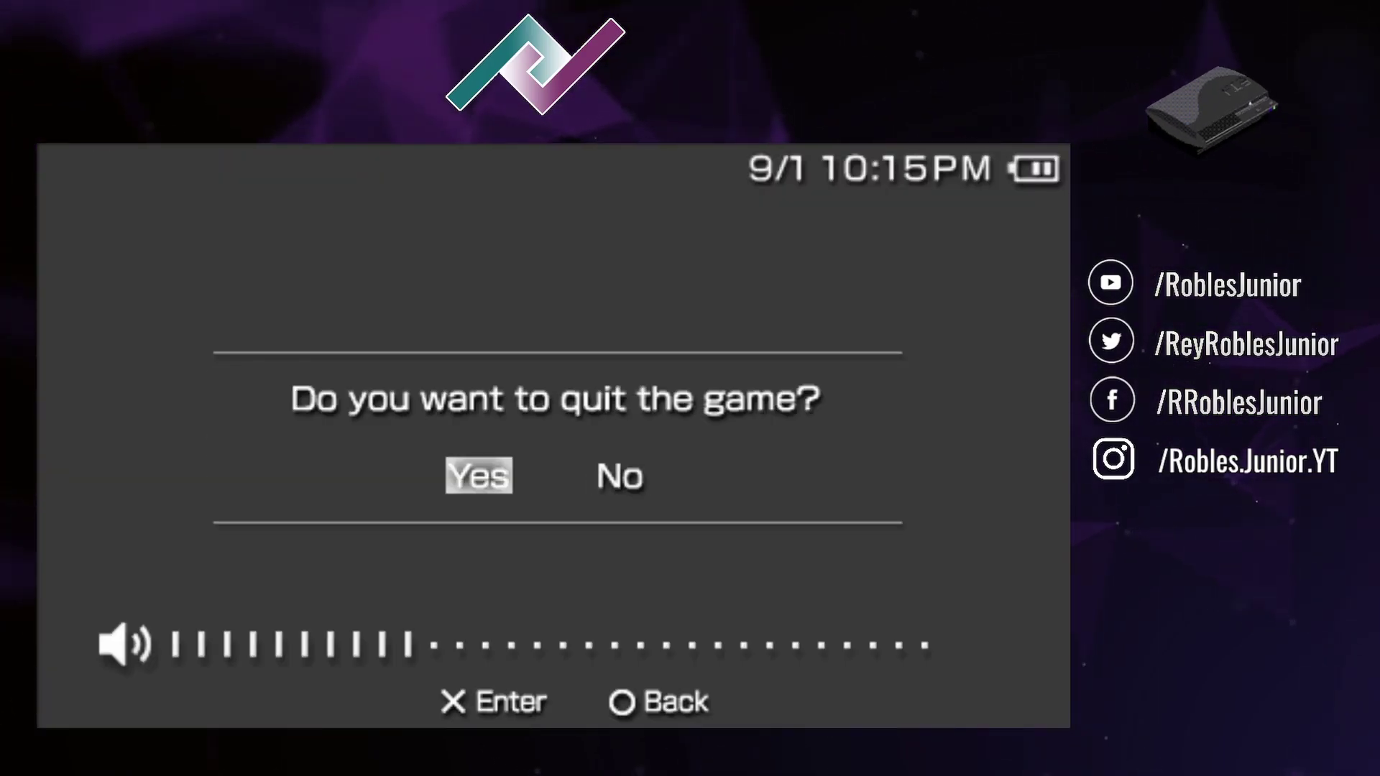
{"action": "key", "text": "Return"}
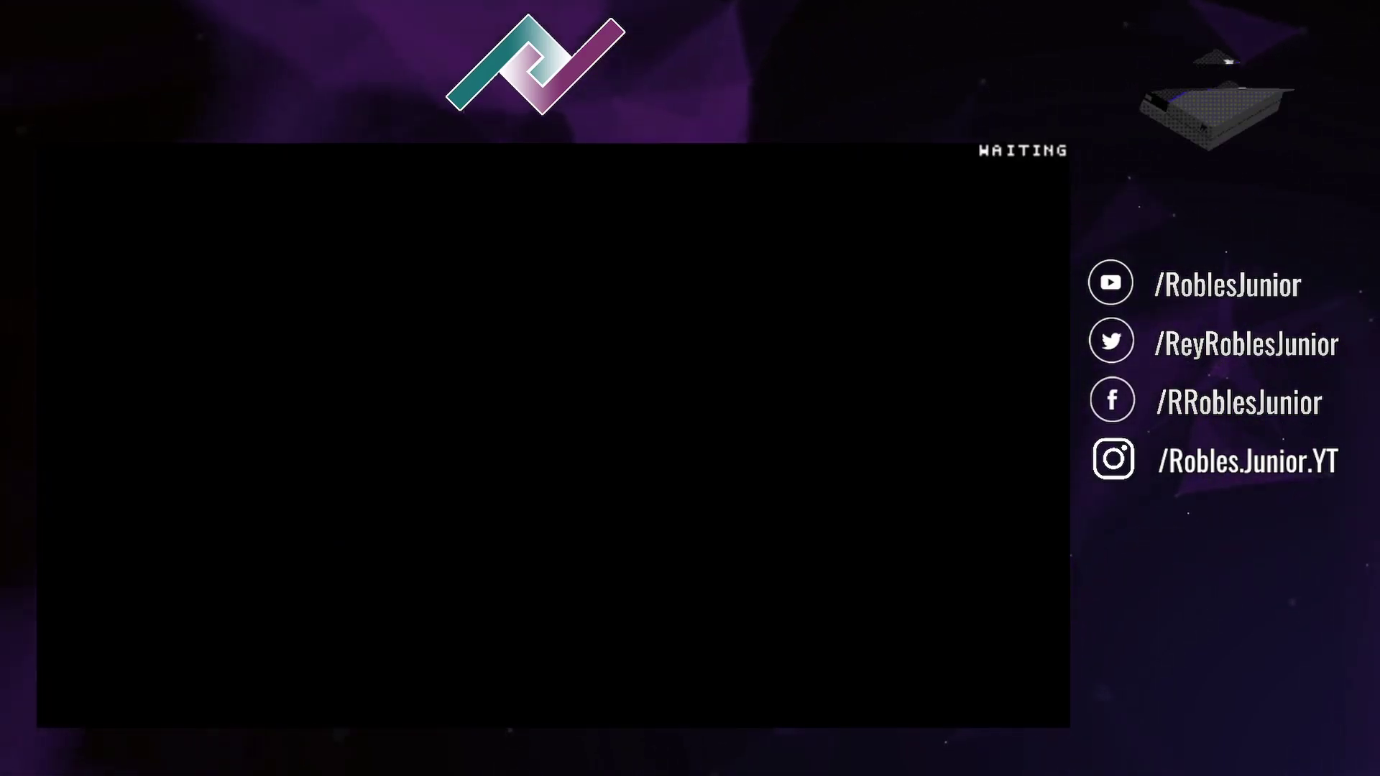